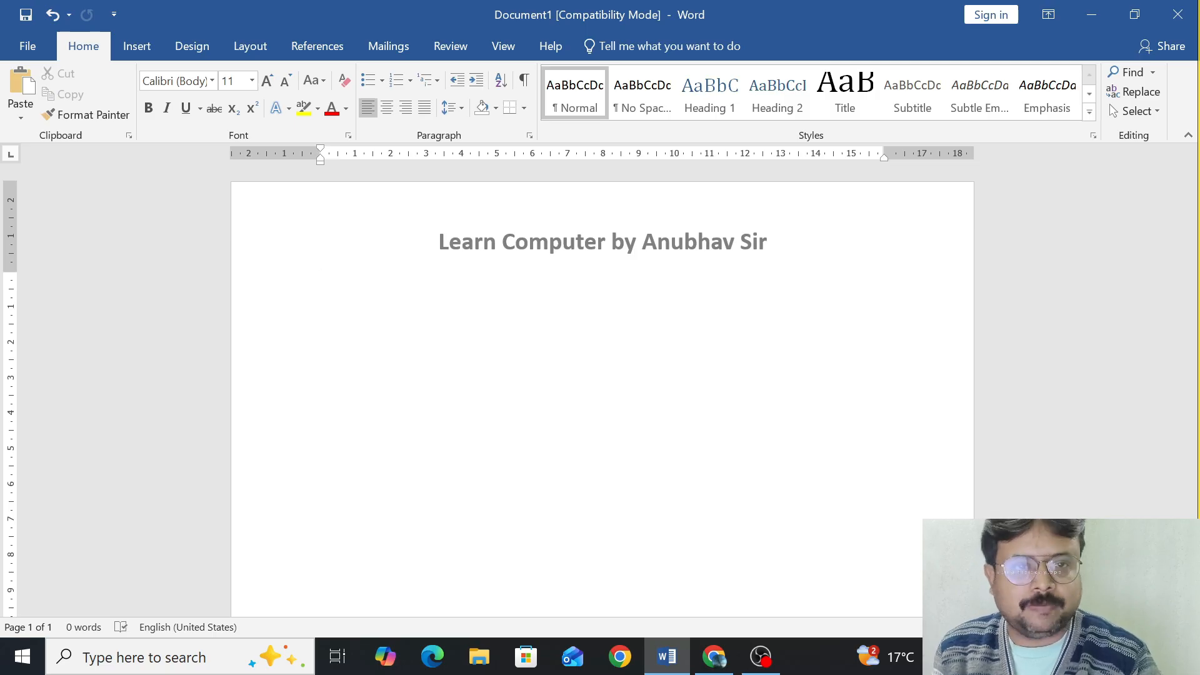
Display the review commands and magnify the screen to examine them.
left_click(448, 53)
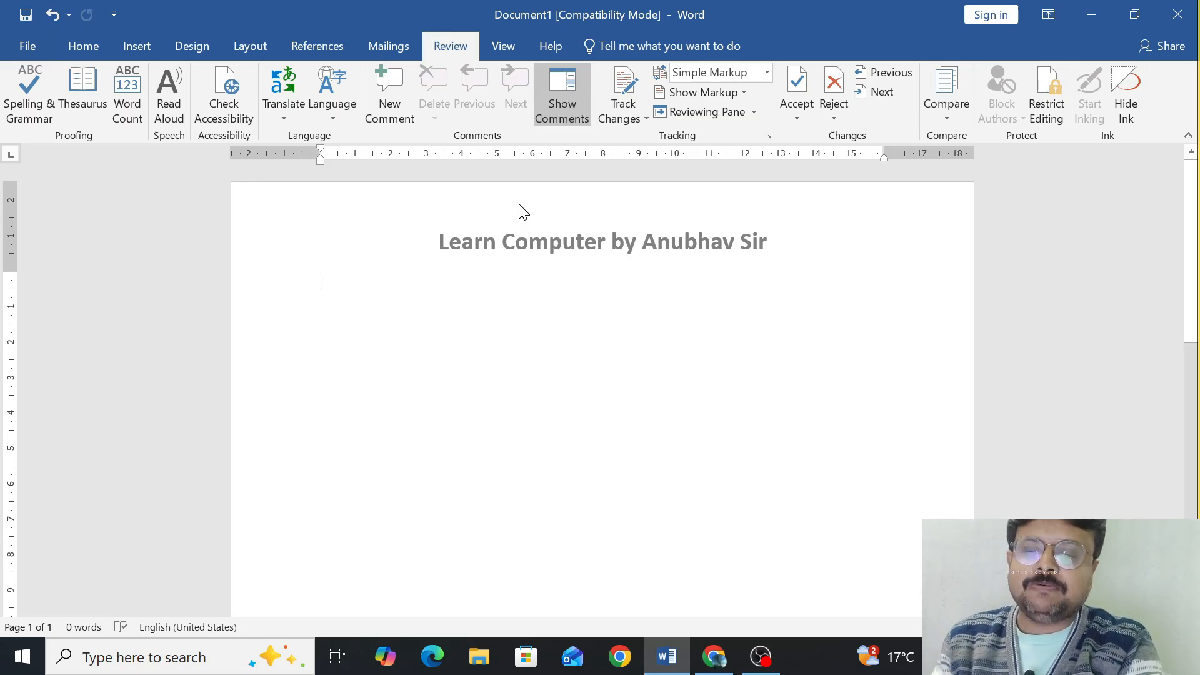
key("super+plus")
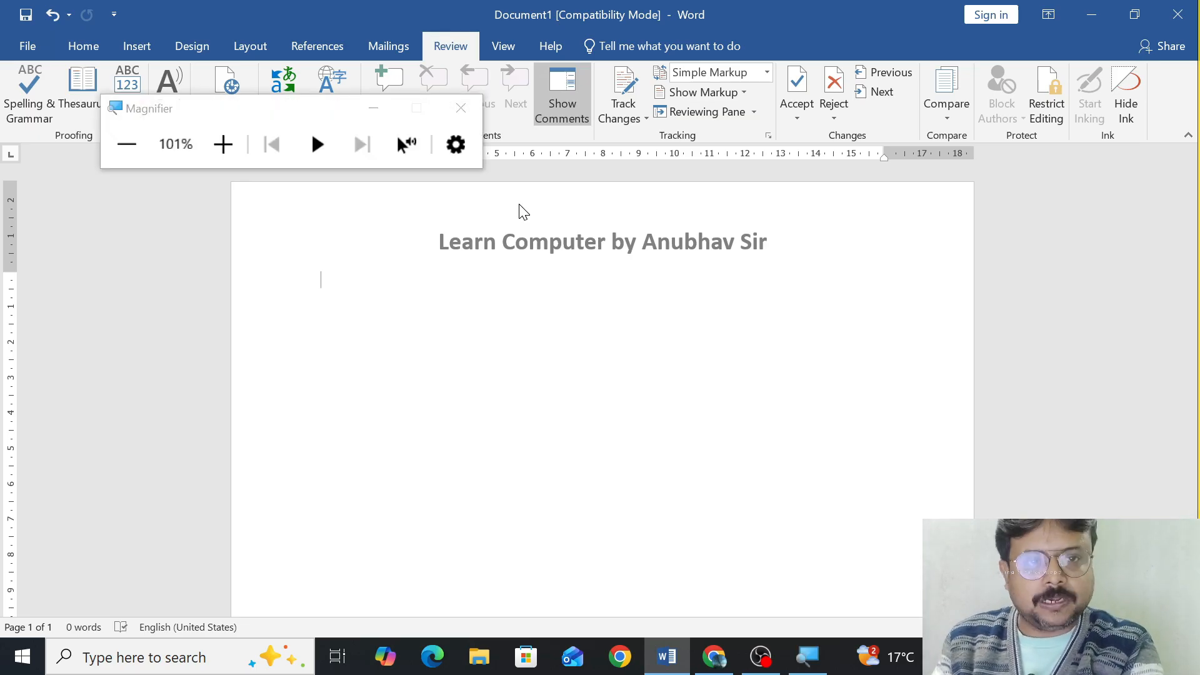
key("super+plus")
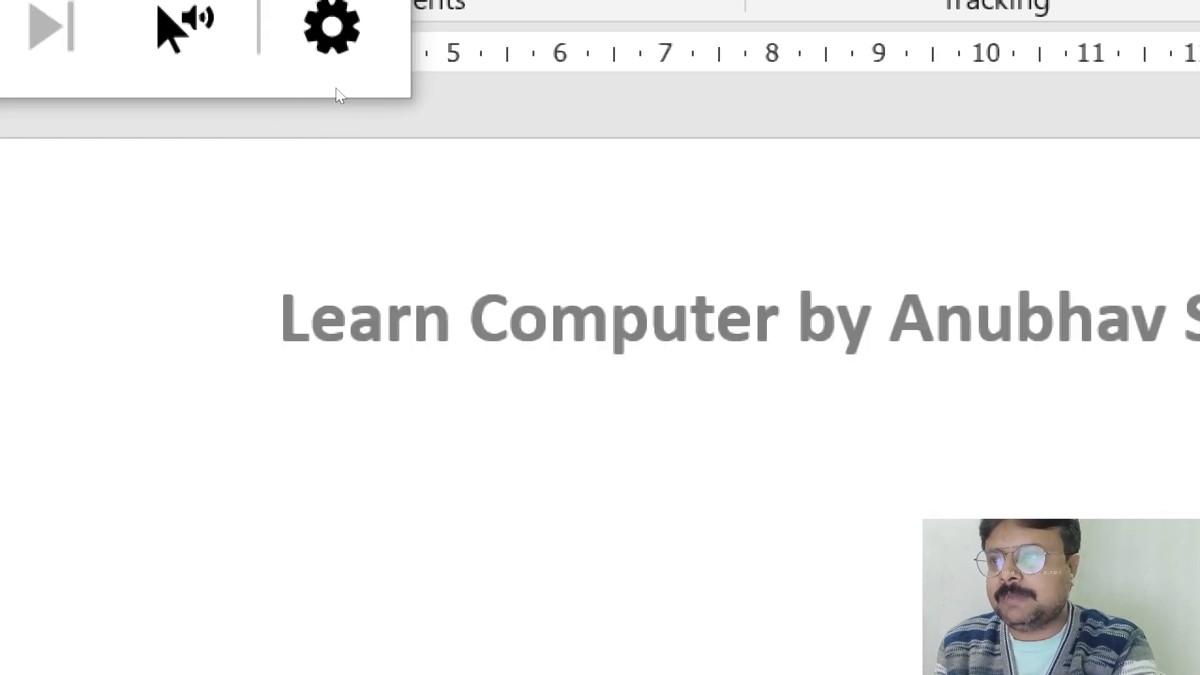
key("super+plus")
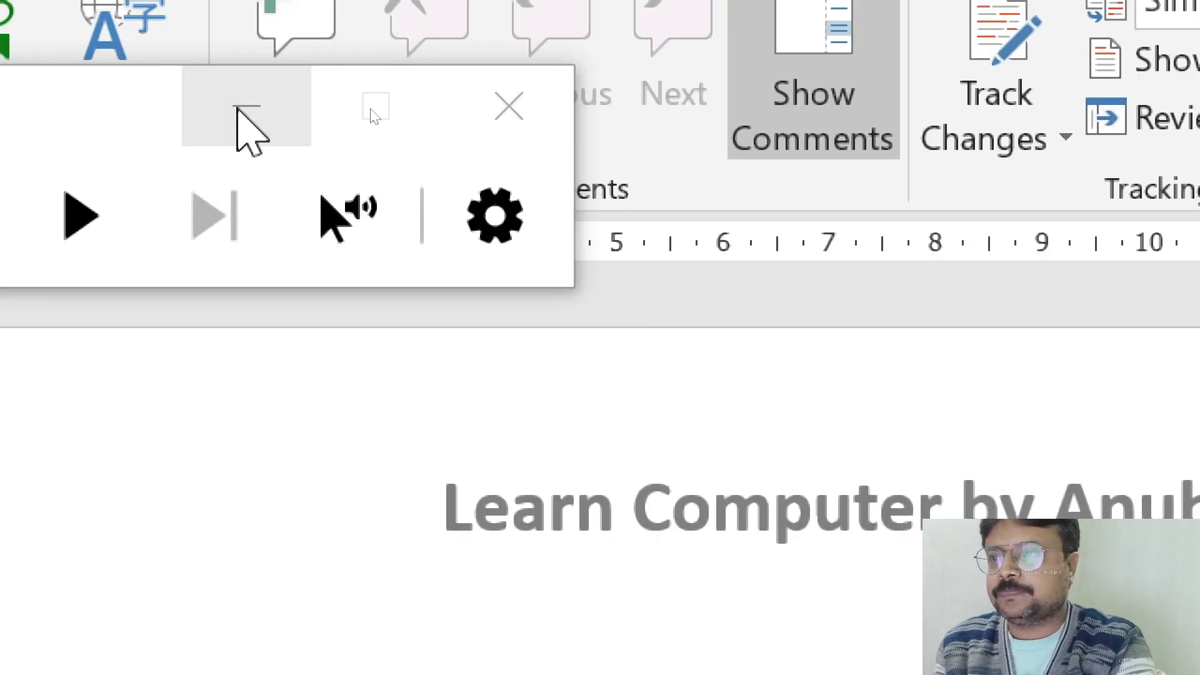
left_click(229, 110)
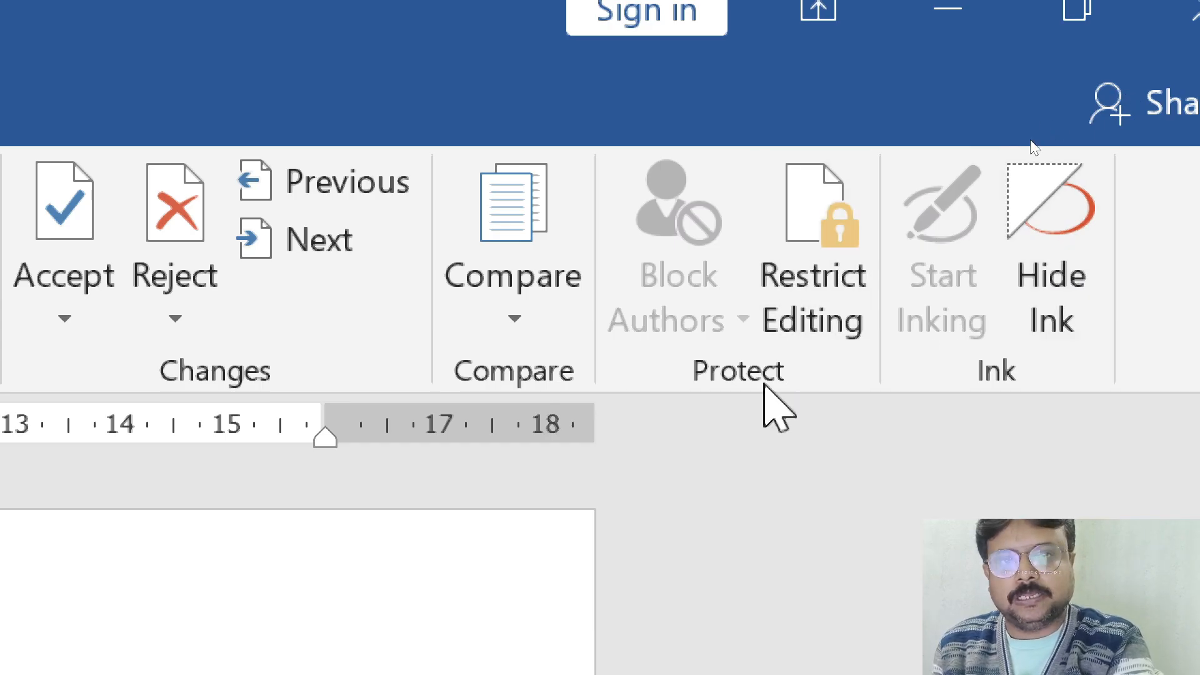
type("----")
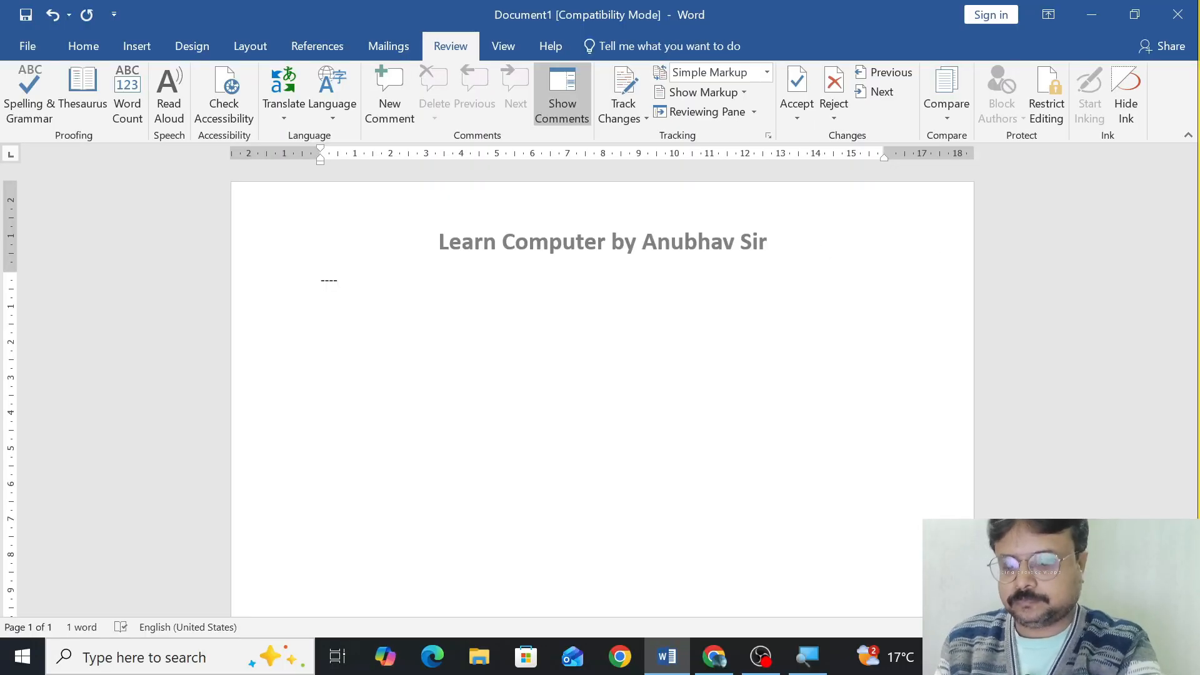
key("BackSpace")
key("BackSpace")
key("BackSpace")
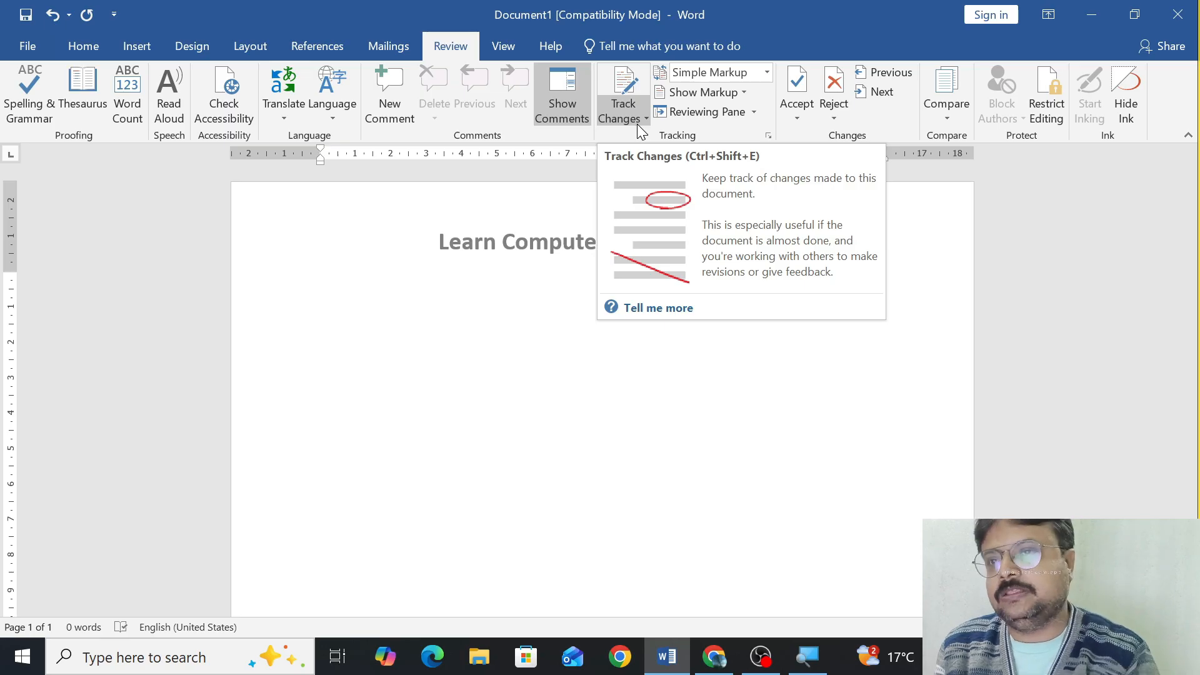
Generate sample paragraphs in the blank document with the formula =rand().
type("=")
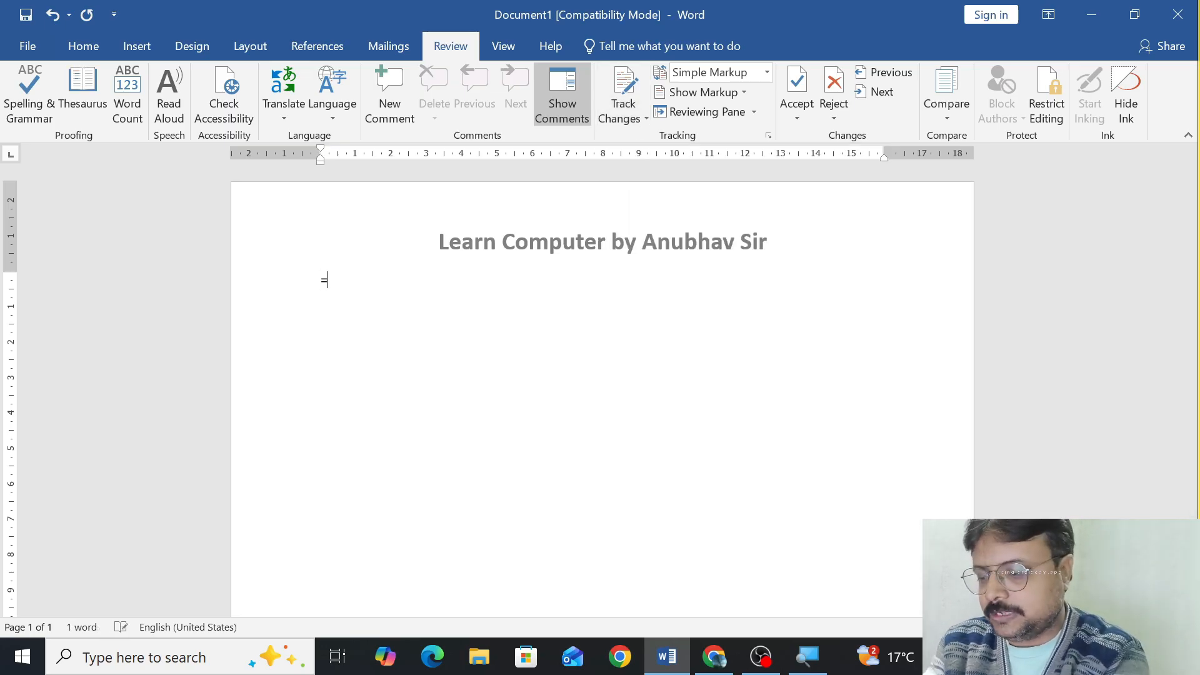
type("rand()")
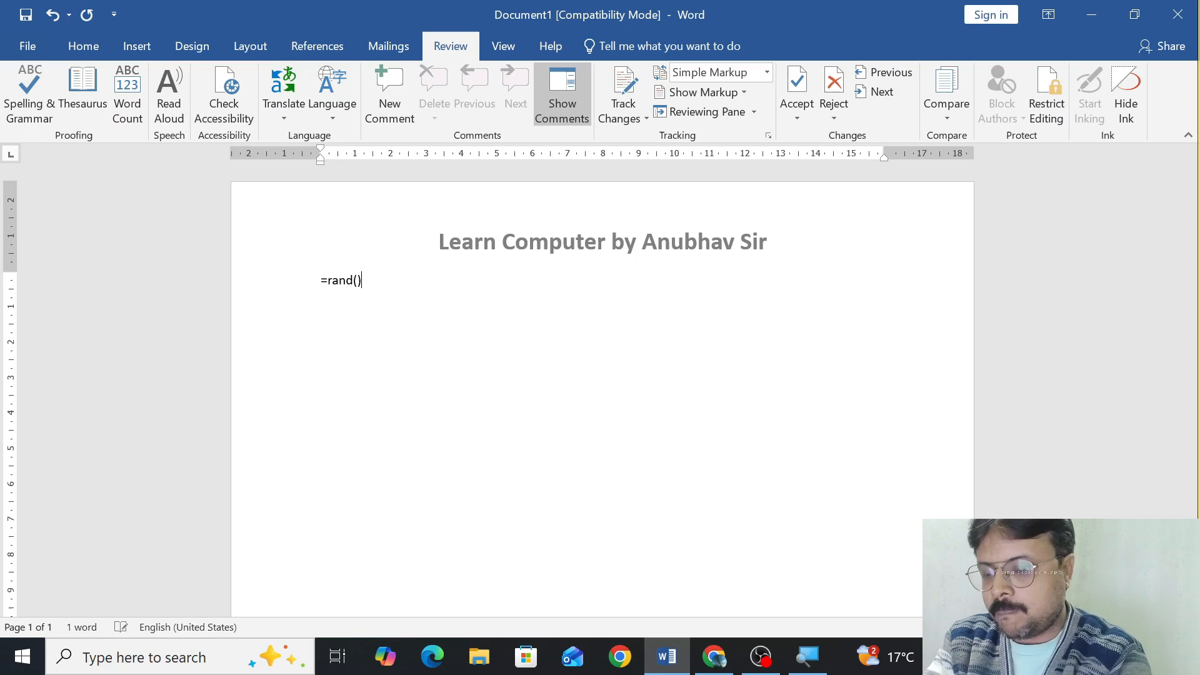
key("Return")
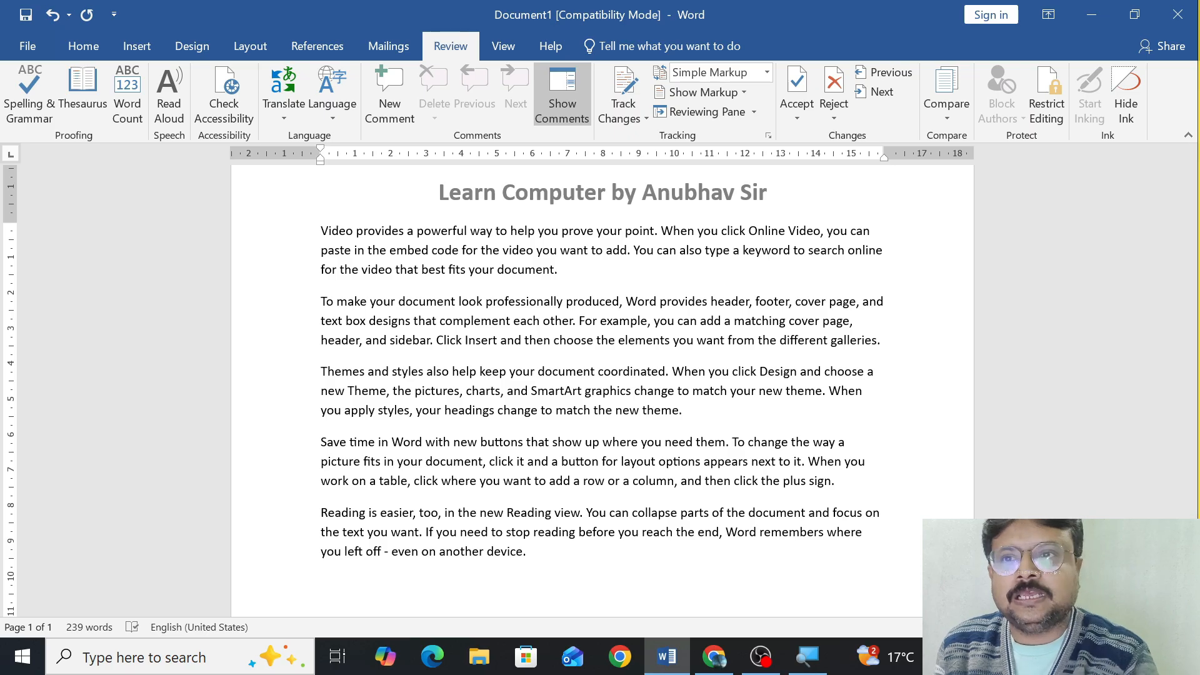
Turn on Track Changes and delete the first paragraph, which begins "Video provides a powerful way".
left_click(632, 81)
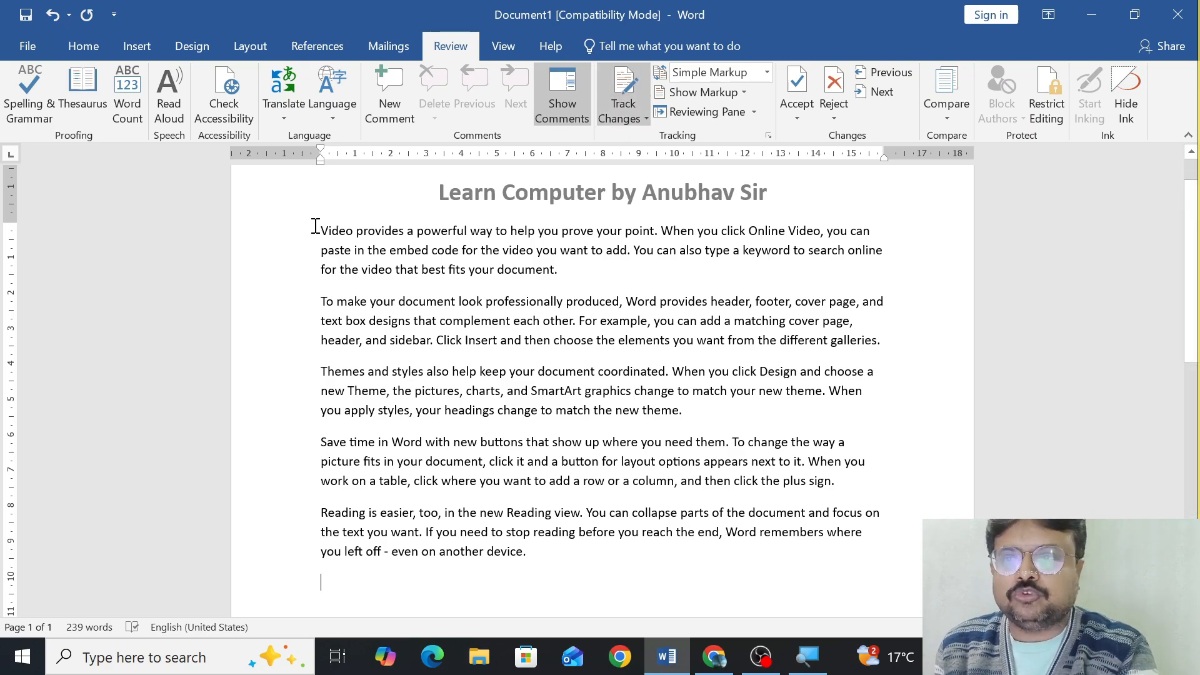
left_click_drag(319, 230, 608, 267)
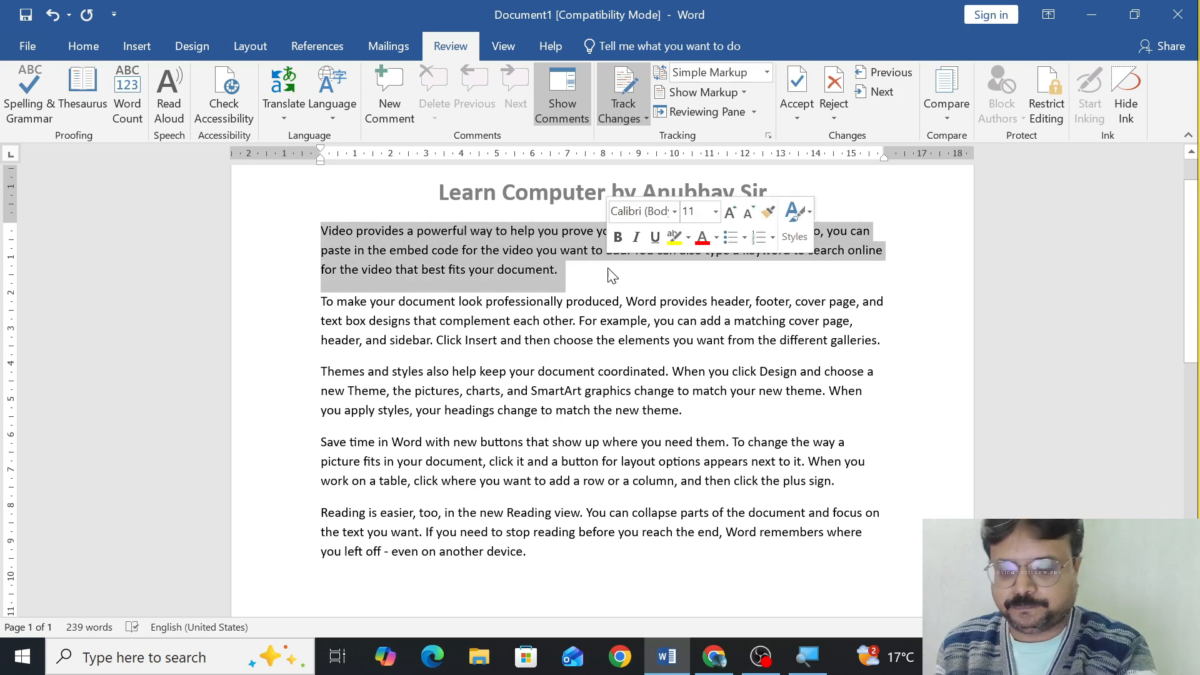
key("Delete")
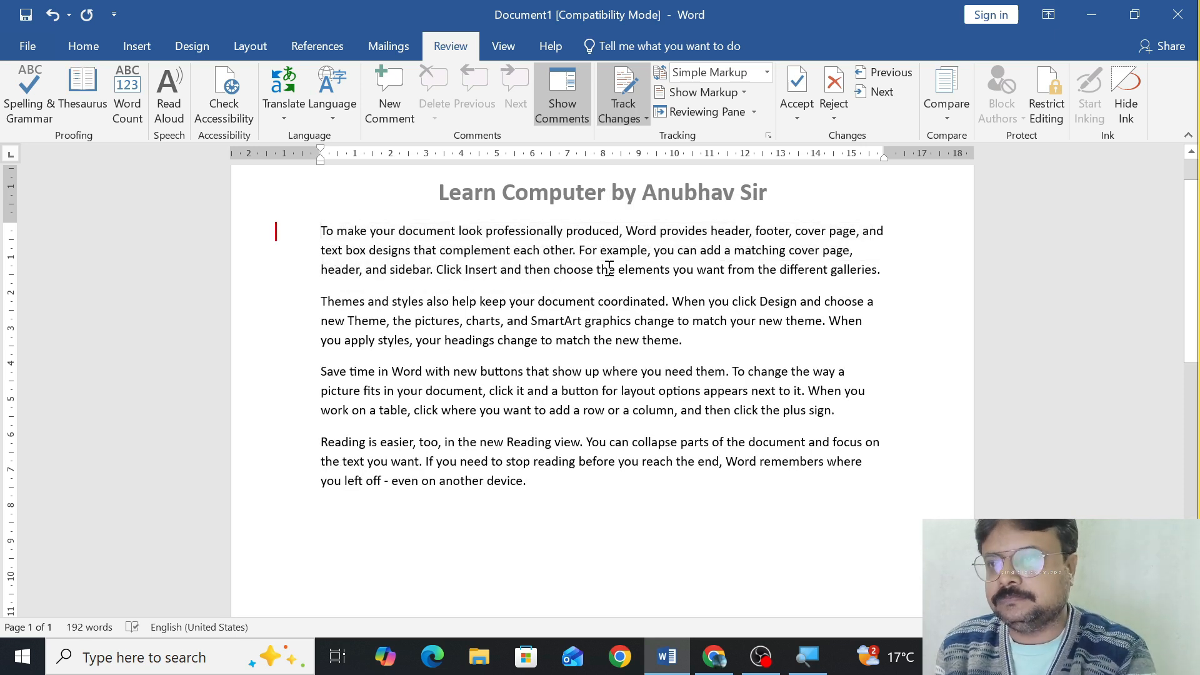
Make the last paragraph, beginning "Reading is easier, too", bold.
left_click_drag(319, 443, 552, 486)
key("ctrl+b")
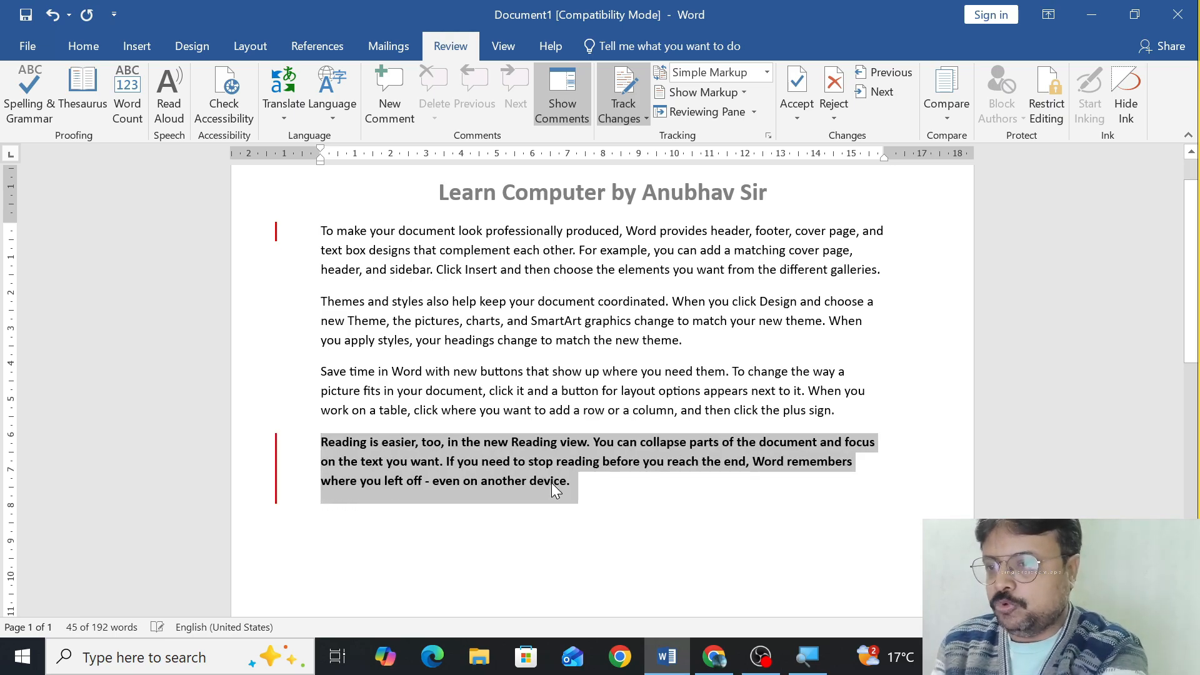
Enlarge the font size to 20 on the blank line below the last paragraph.
left_click(471, 544)
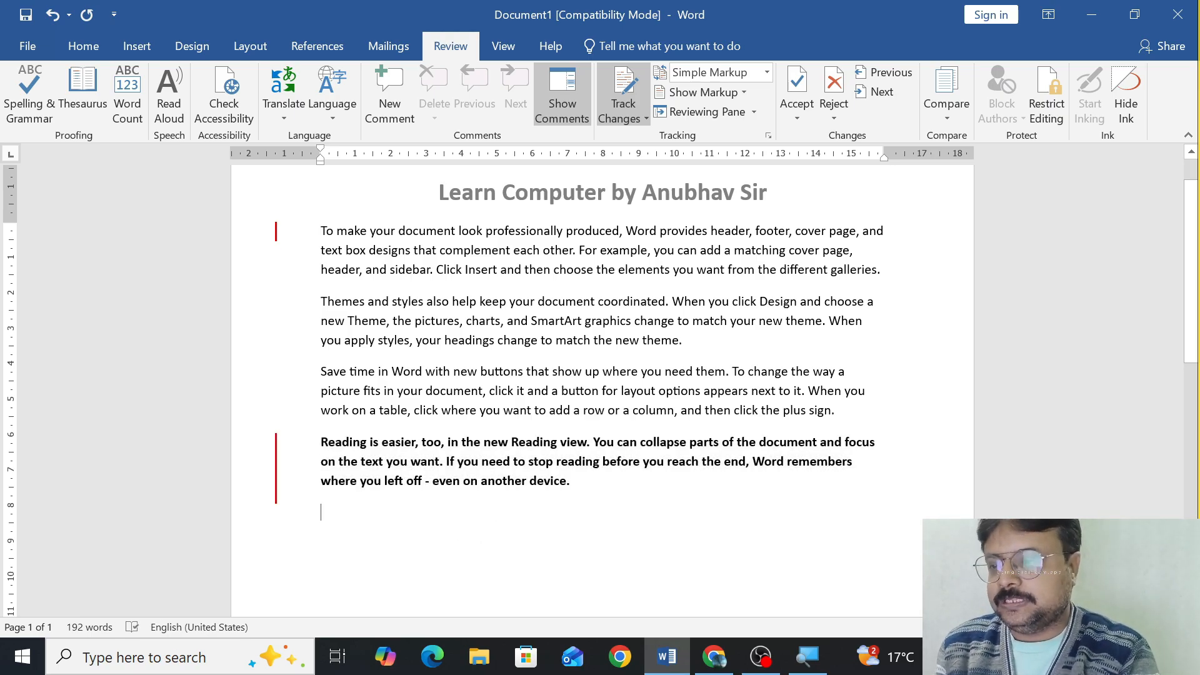
key("ctrl+shift+period")
key("ctrl+shift+period")
key("ctrl+shift+period")
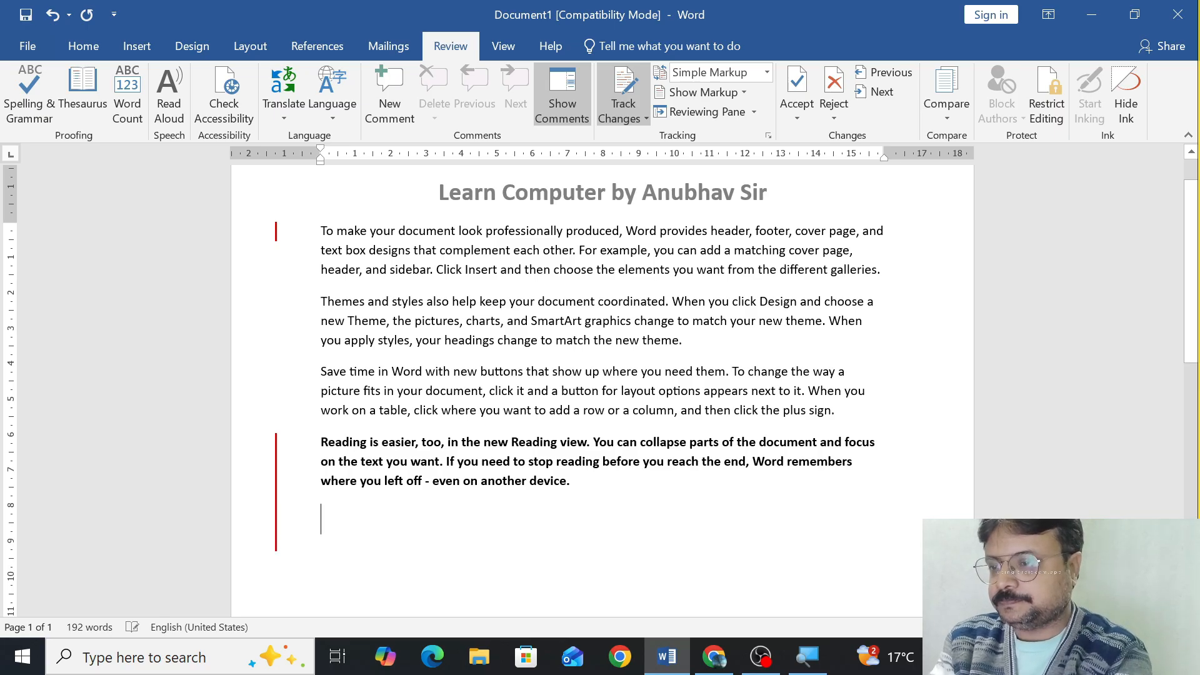
Write the instructor's name followed by CHANNEL in capitals on the enlarged line below the last paragraph.
type("ANUBHAV SIR")
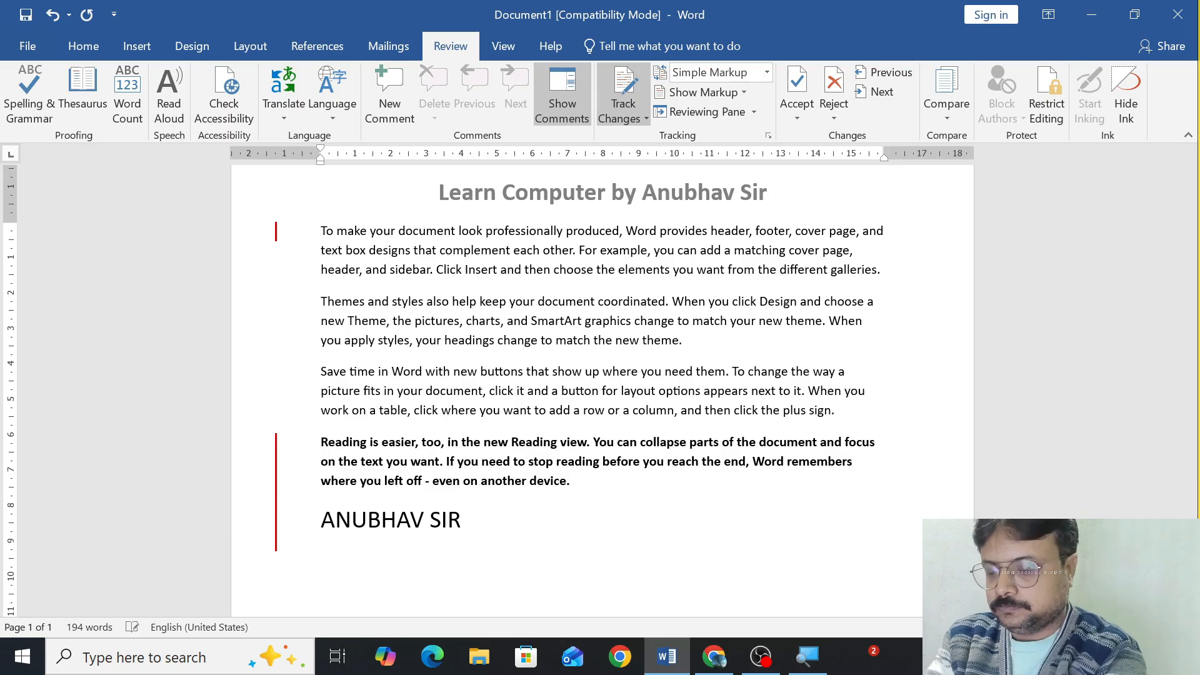
type(" CHANEE")
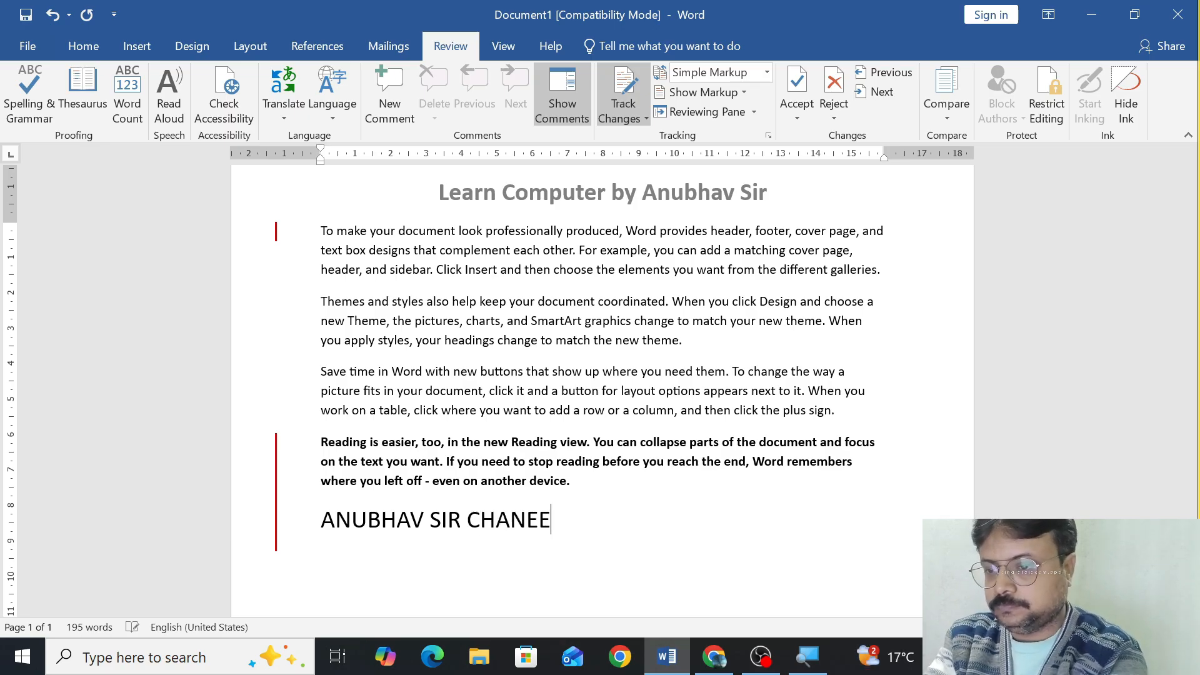
key("BackSpace")
key("BackSpace")
type("EL")
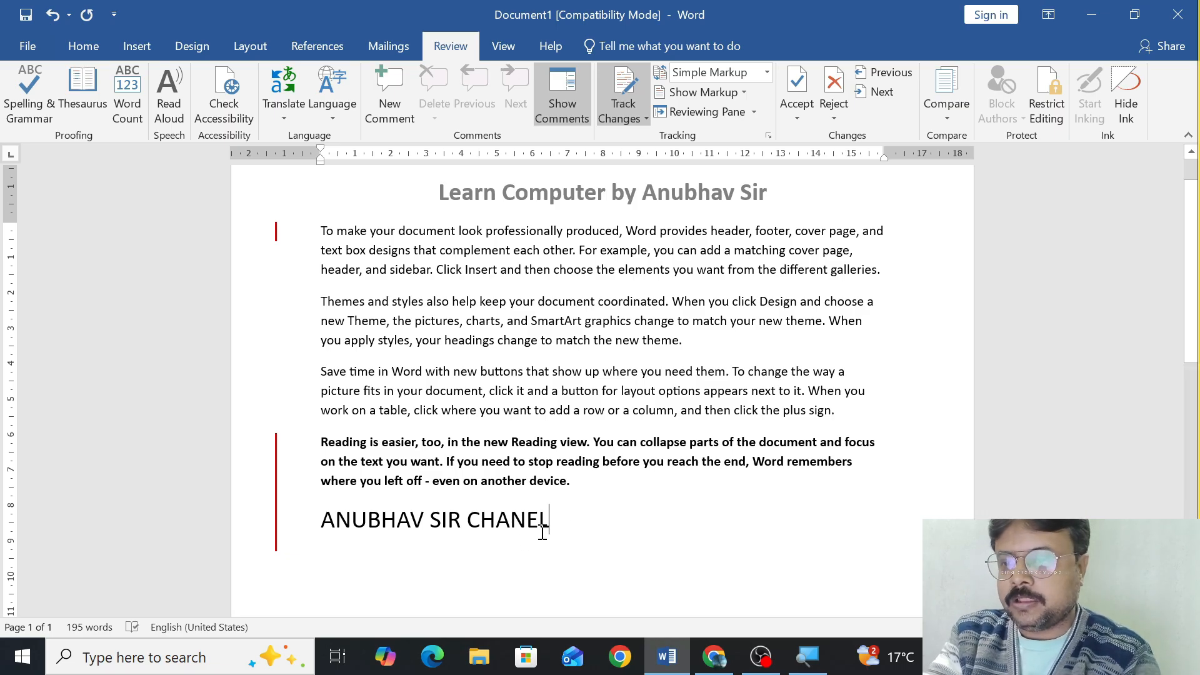
left_click(527, 520)
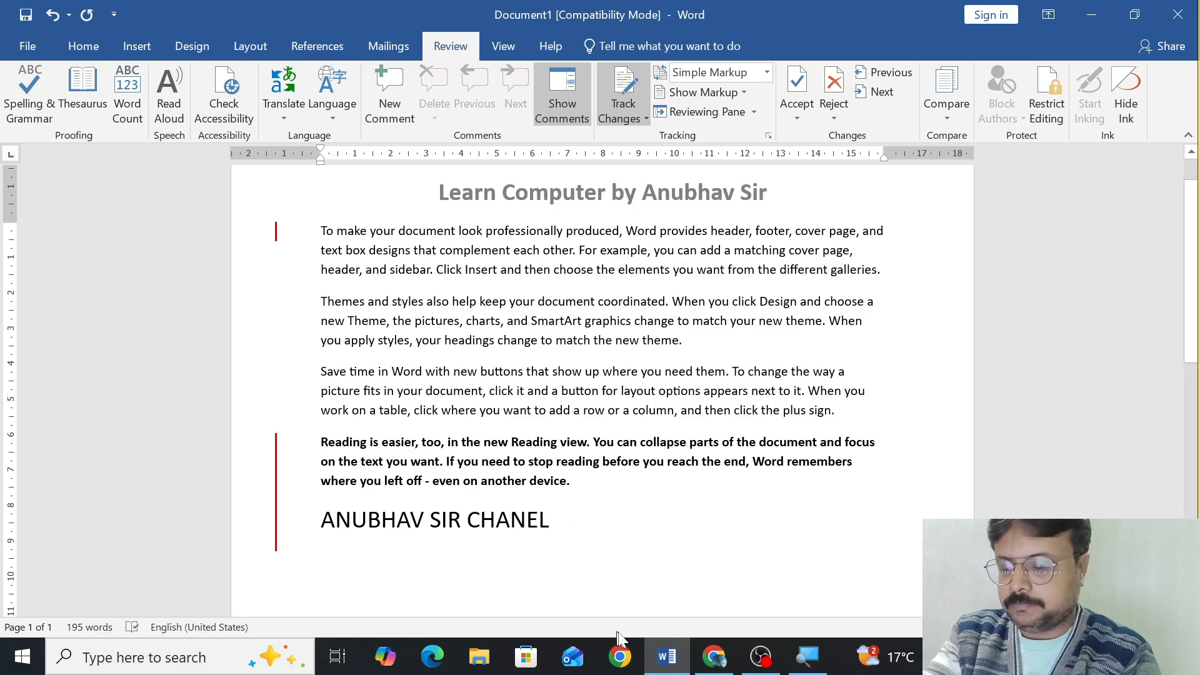
type("N")
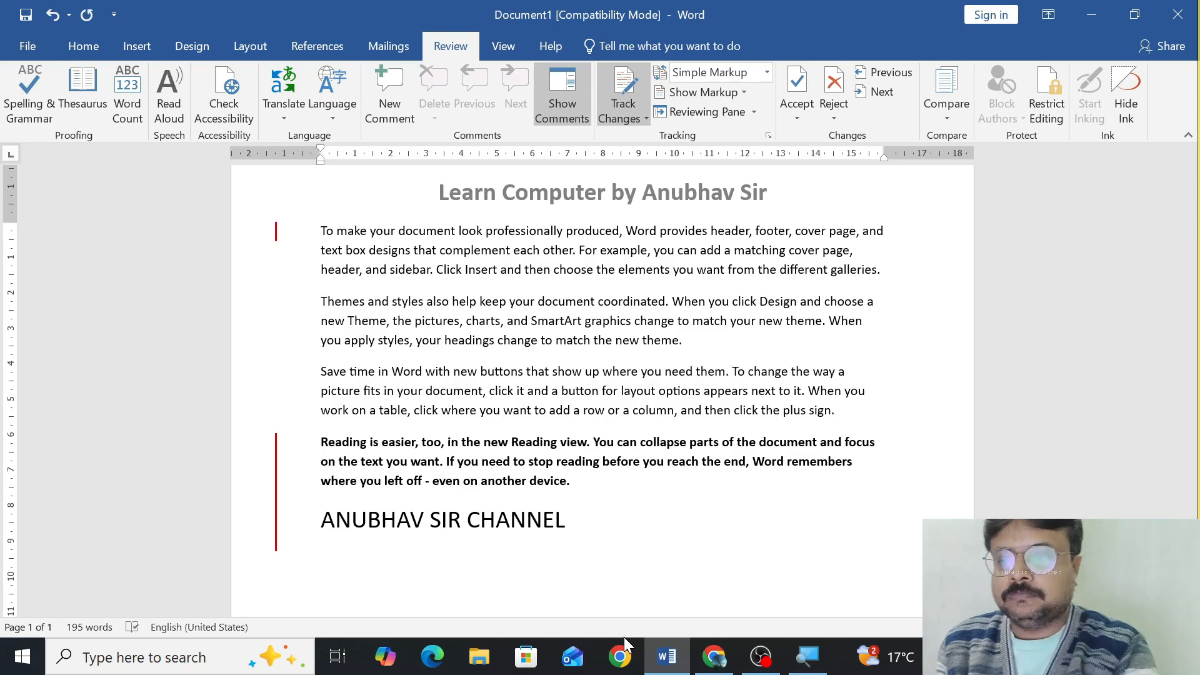
left_click(567, 520)
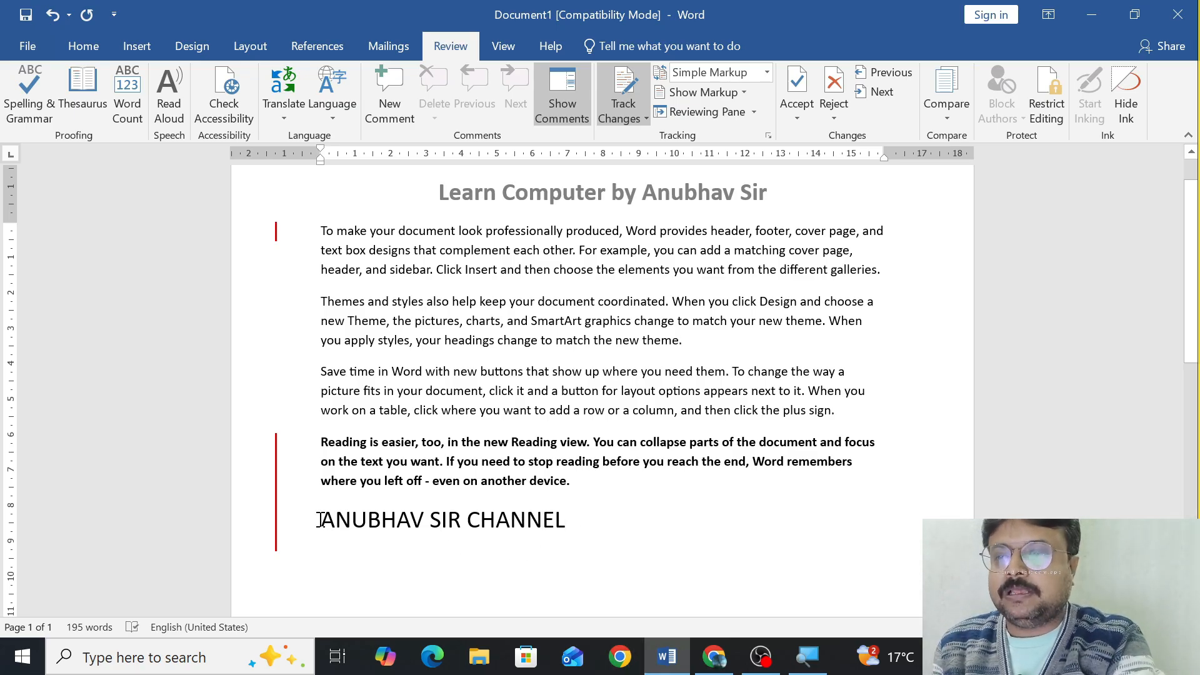
Delete the large line with the instructor's name and CHANNEL from below the last paragraph.
left_click_drag(319, 520, 466, 520)
left_click(587, 530)
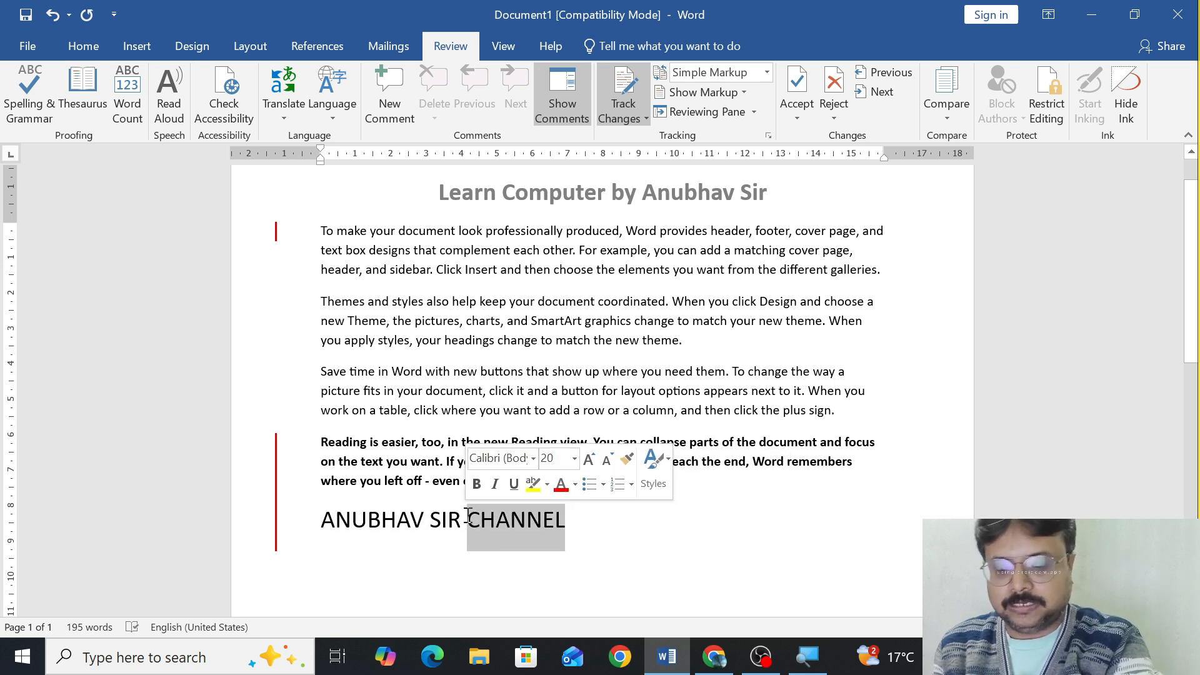
key("Delete")
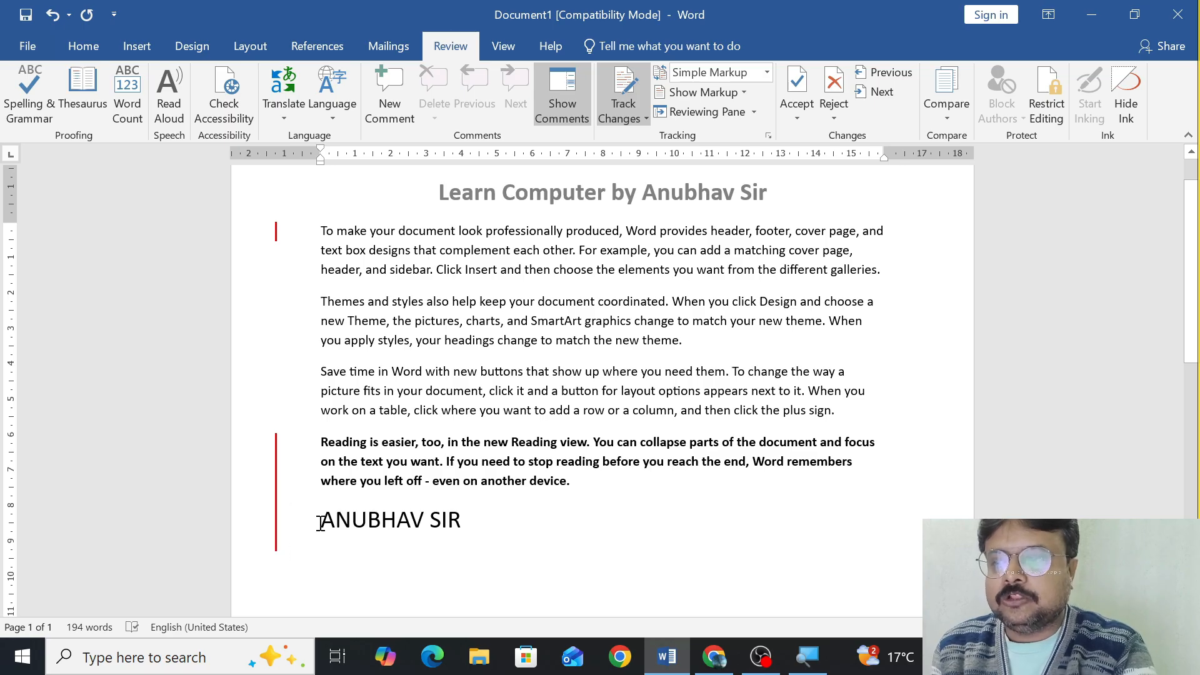
key("BackSpace")
key("BackSpace")
key("BackSpace")
key("BackSpace")
key("BackSpace")
key("BackSpace")
key("BackSpace")
key("BackSpace")
key("BackSpace")
key("BackSpace")
key("BackSpace")
key("BackSpace")
key("BackSpace")
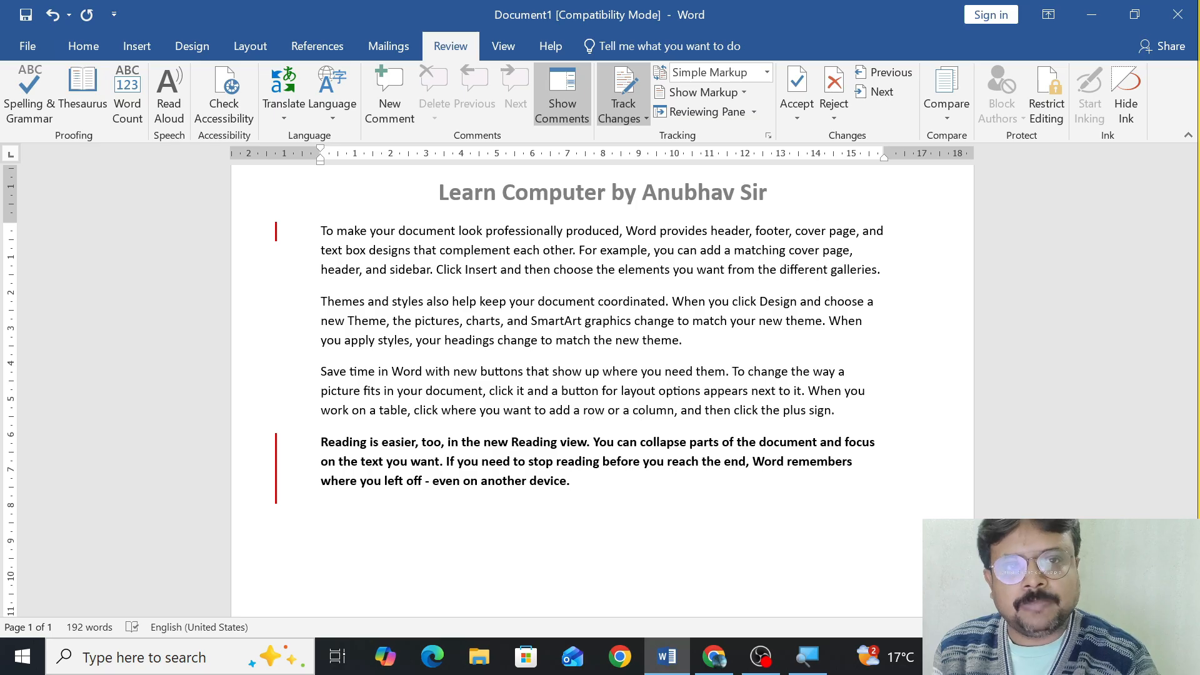
Write "MS OFFICE" on a new line below the bold last paragraph.
key("Return")
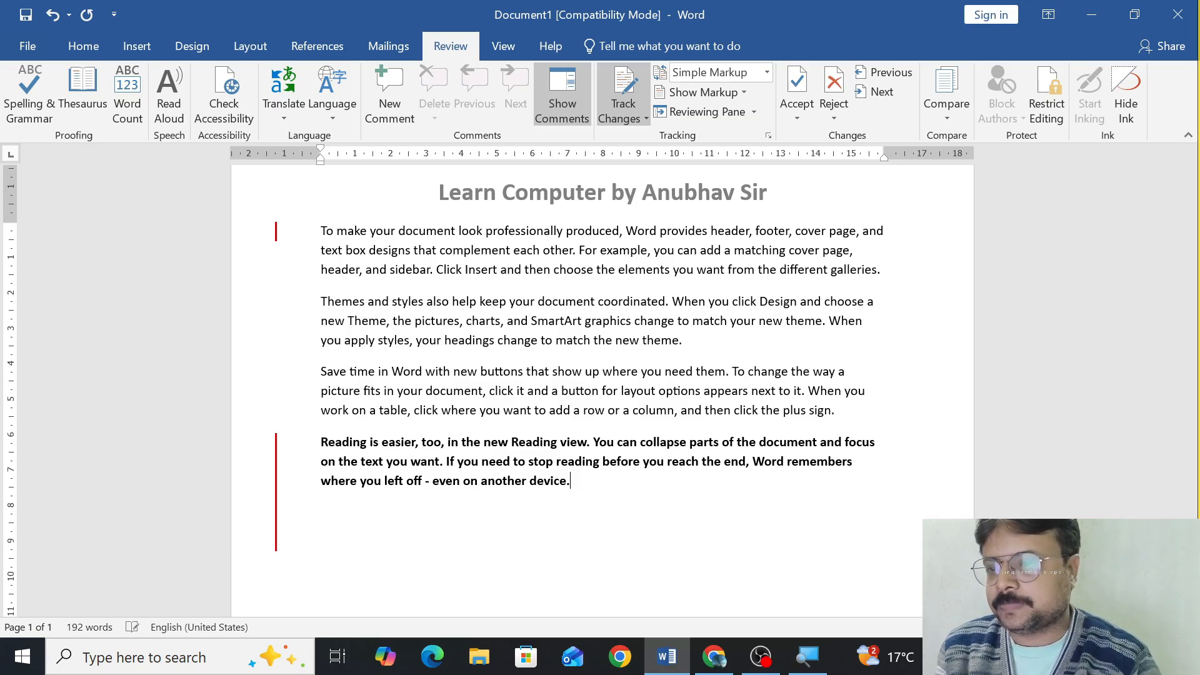
type("MS OFFICE")
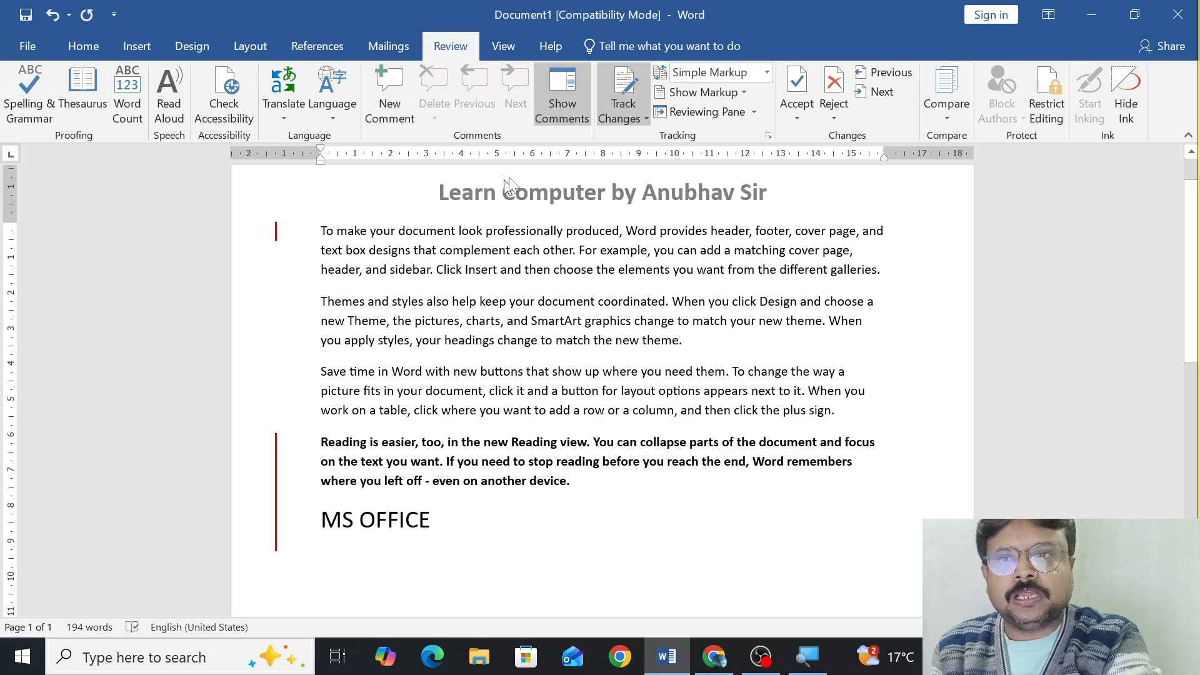
Turn off Track Changes.
key("super")
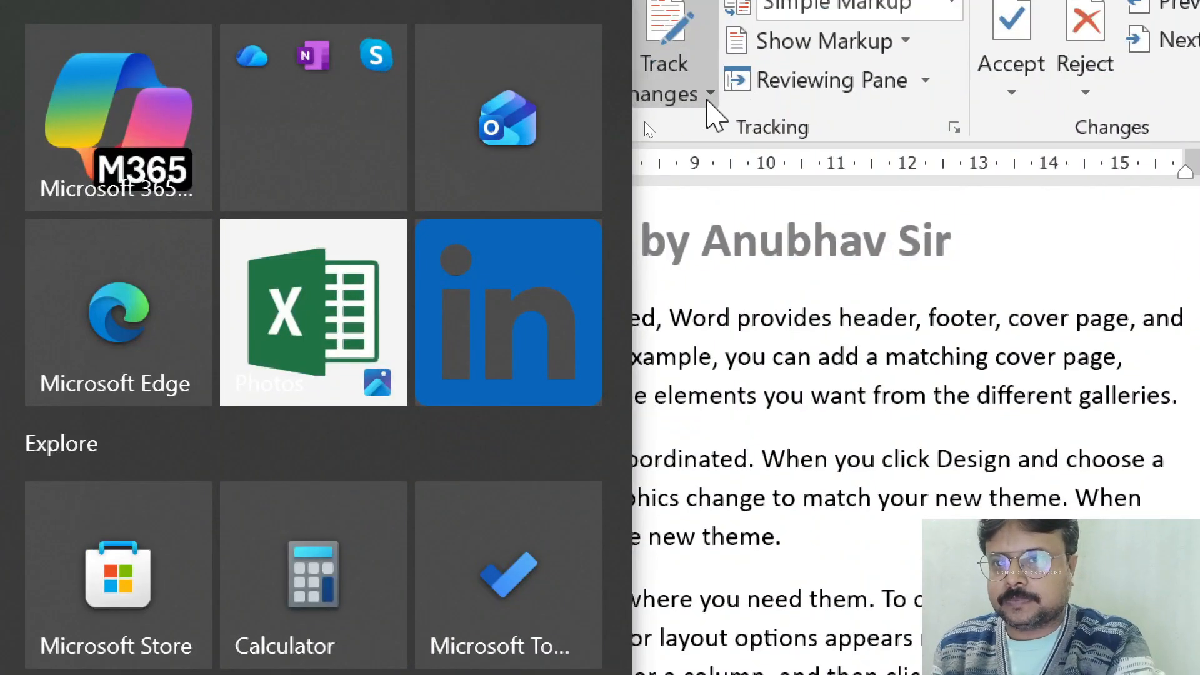
key("super")
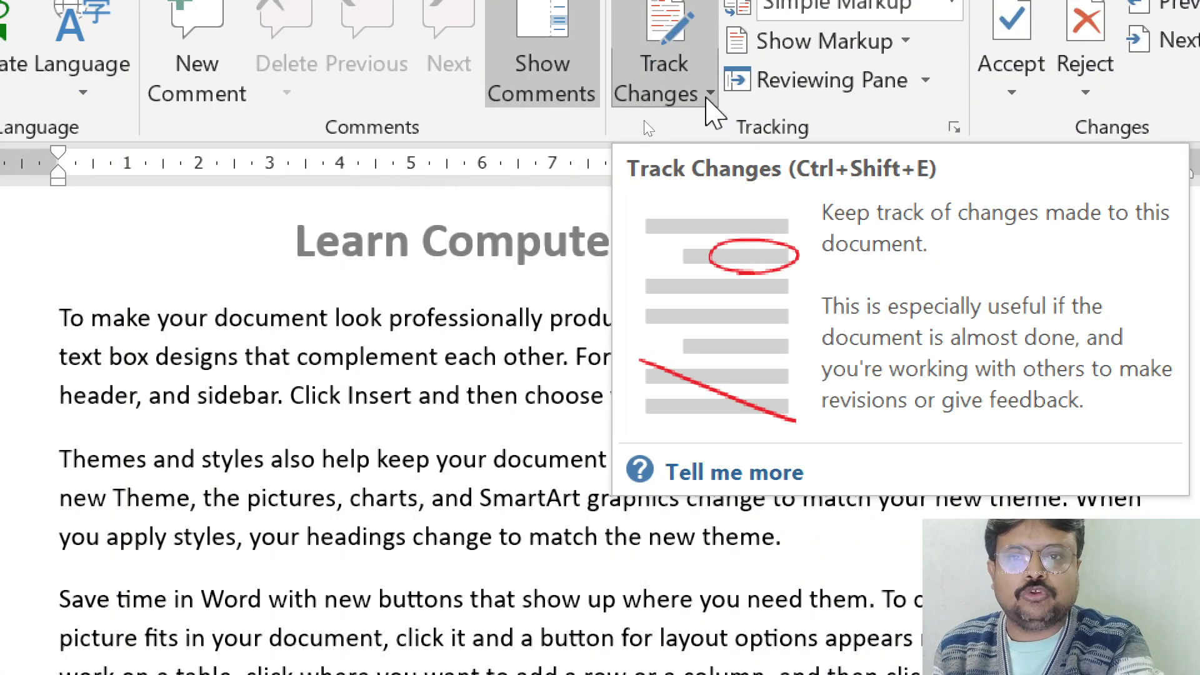
left_click(709, 94)
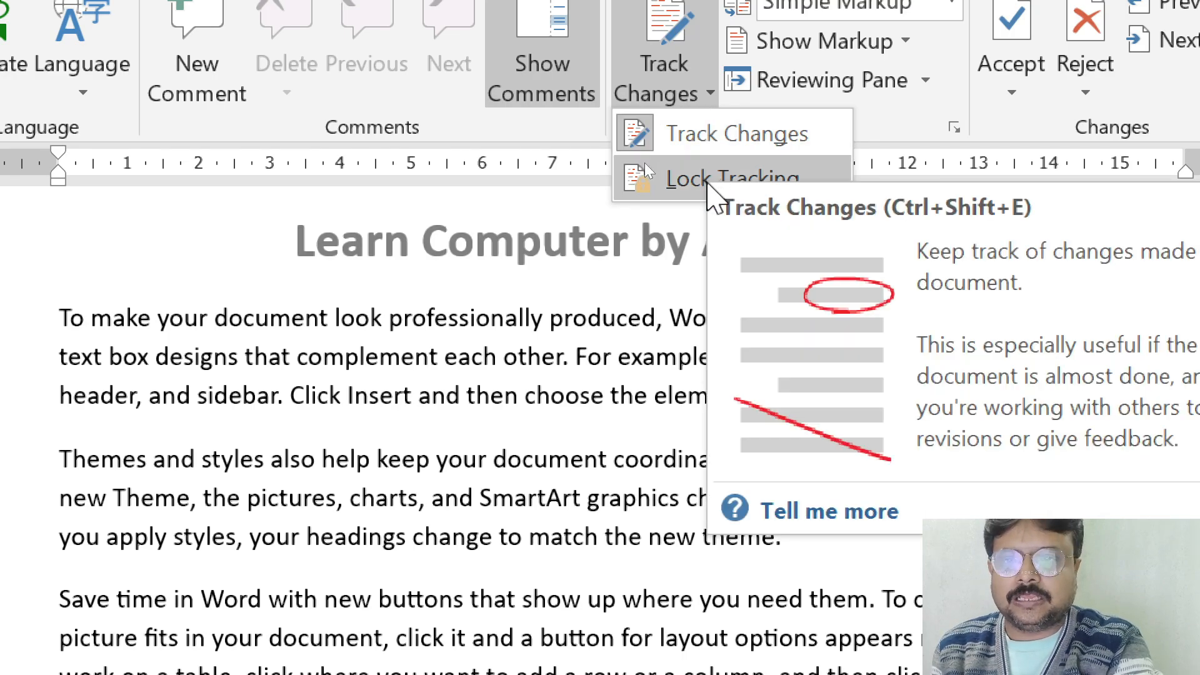
left_click(646, 146)
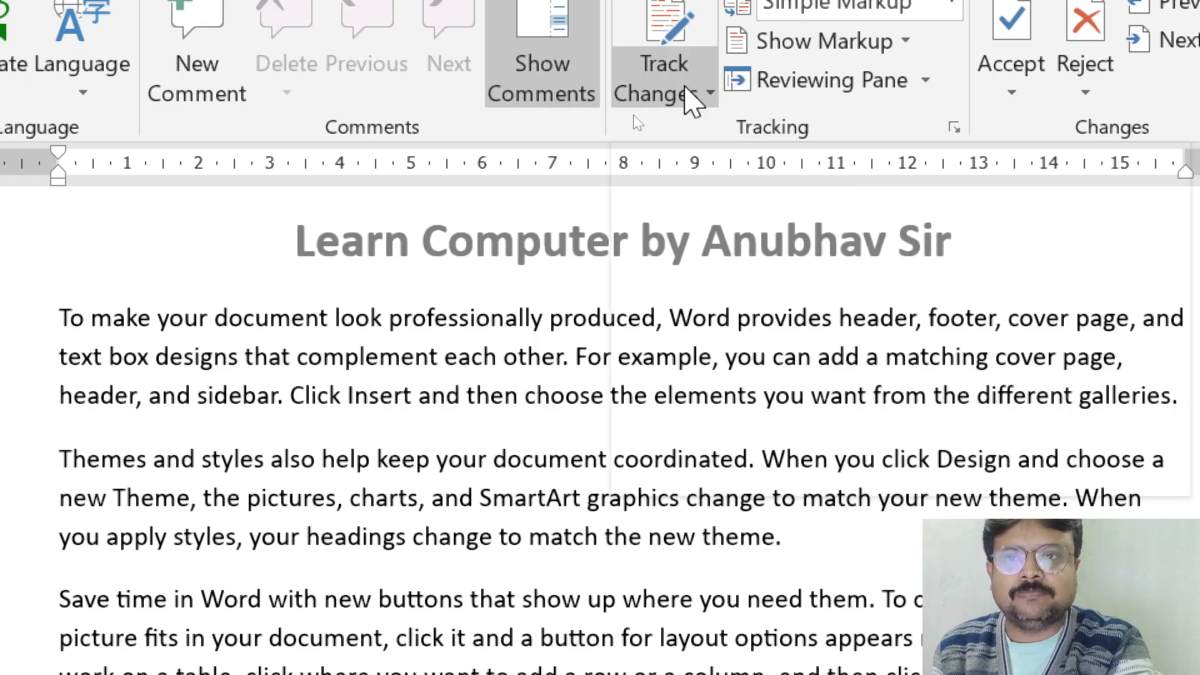
View the Lock Tracking options and dismiss them without setting a password.
left_click(687, 90)
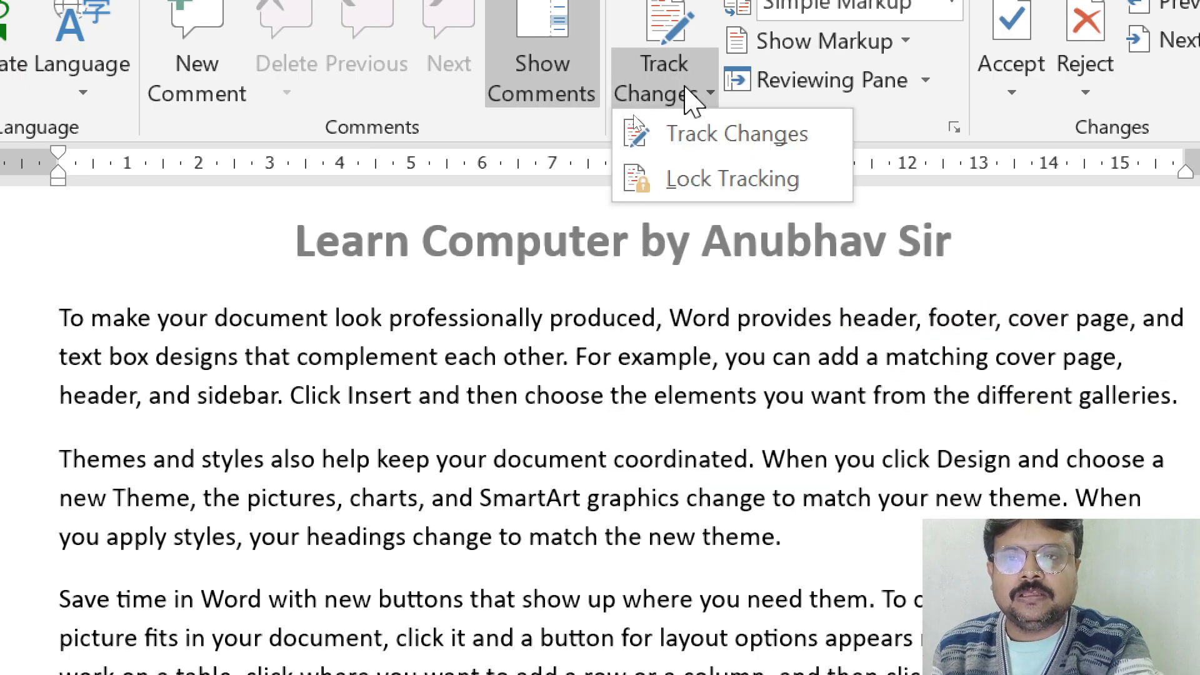
left_click(689, 178)
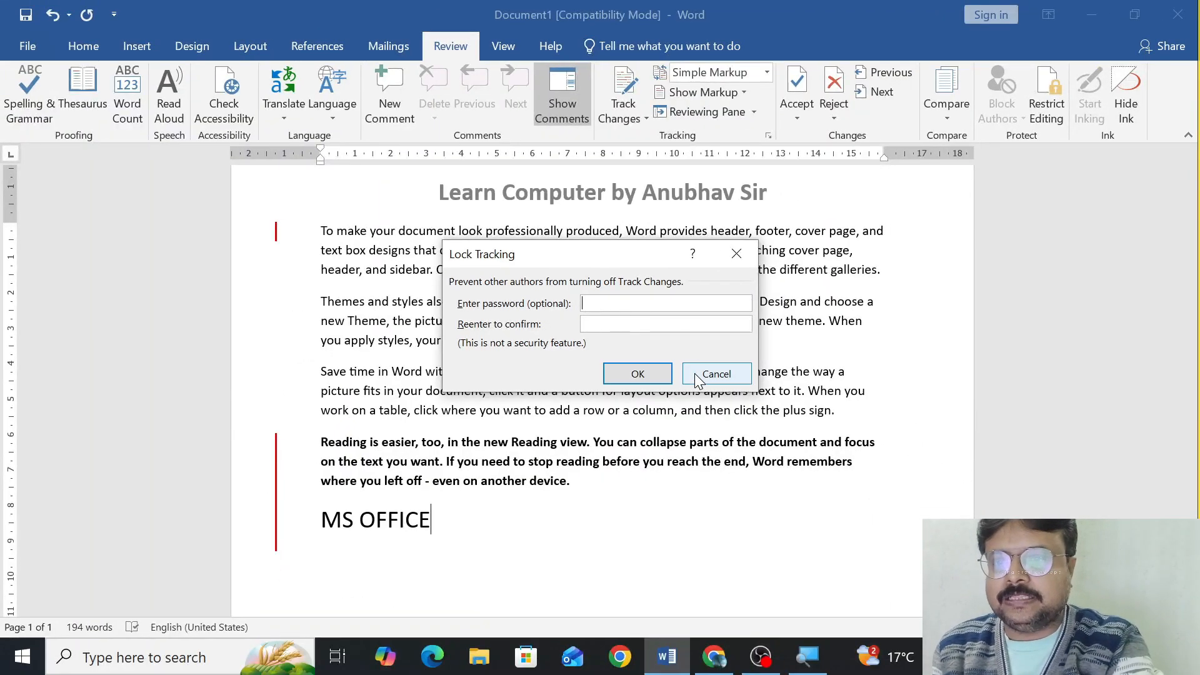
left_click(716, 373)
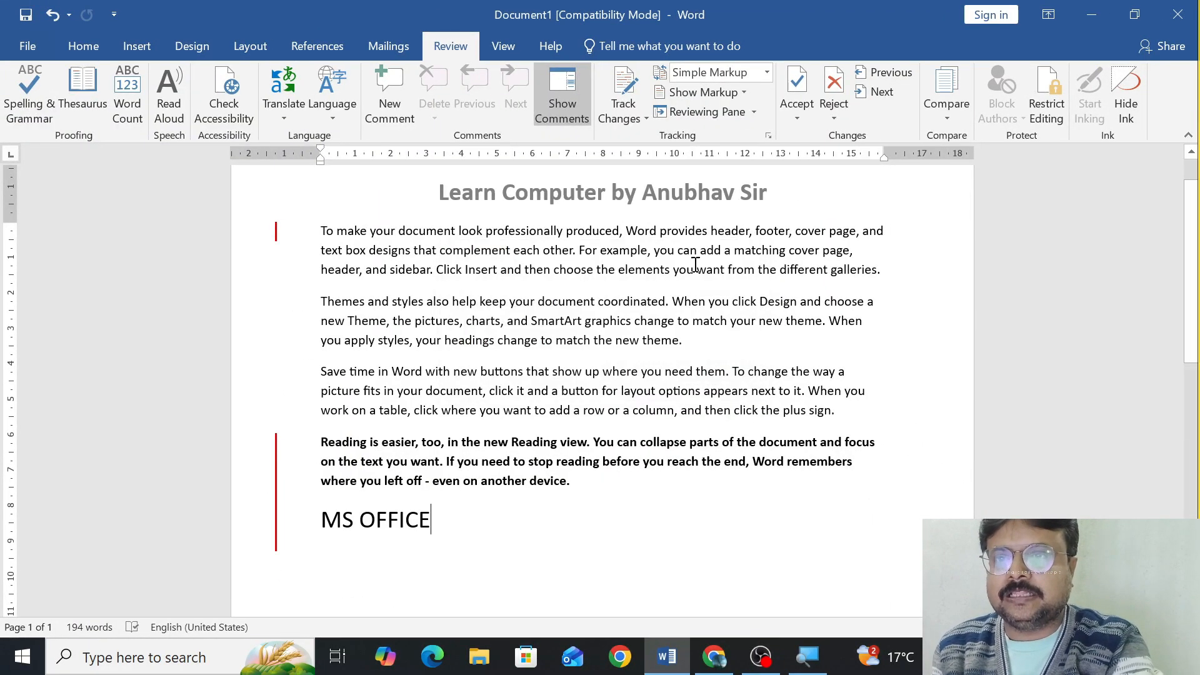
Display the document with All Markup and review the tracked deletion, insertion and formatting changes.
left_click(766, 72)
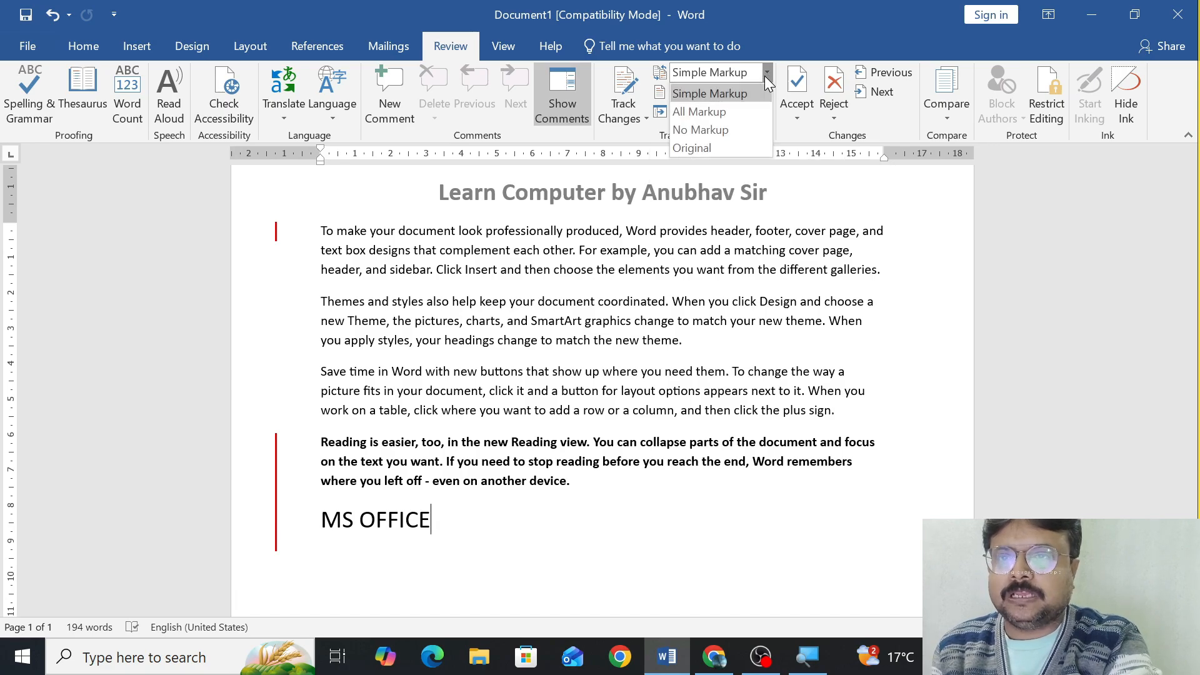
left_click(726, 111)
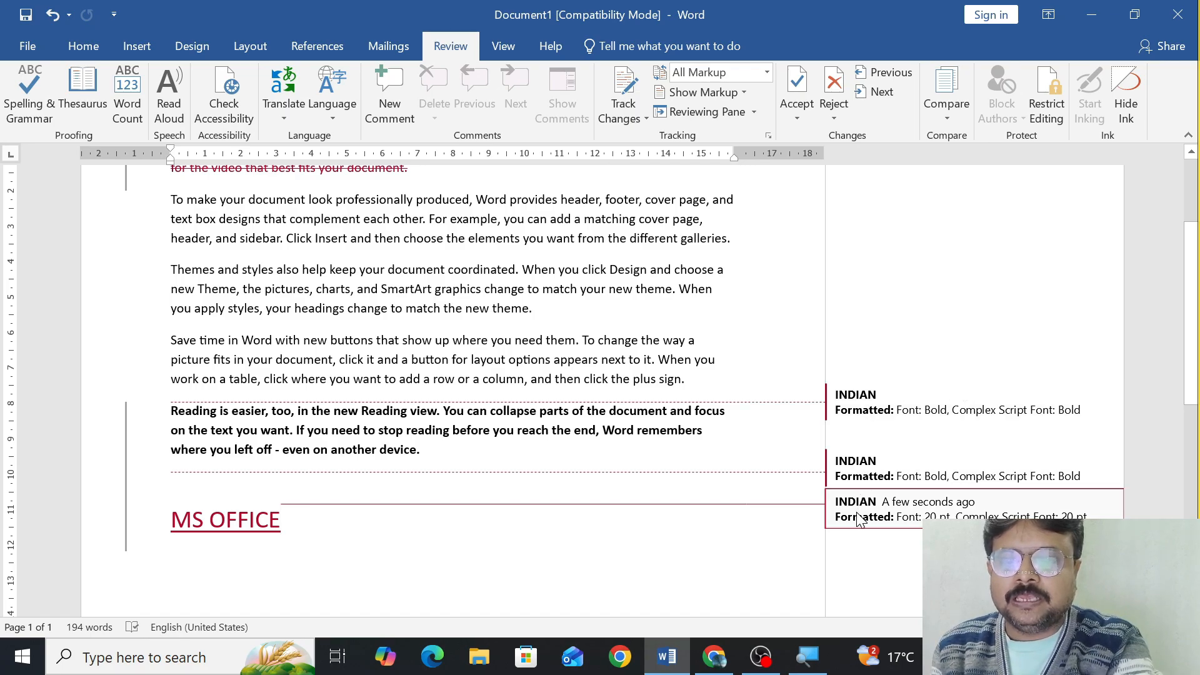
scroll(843, 404, "up", 3)
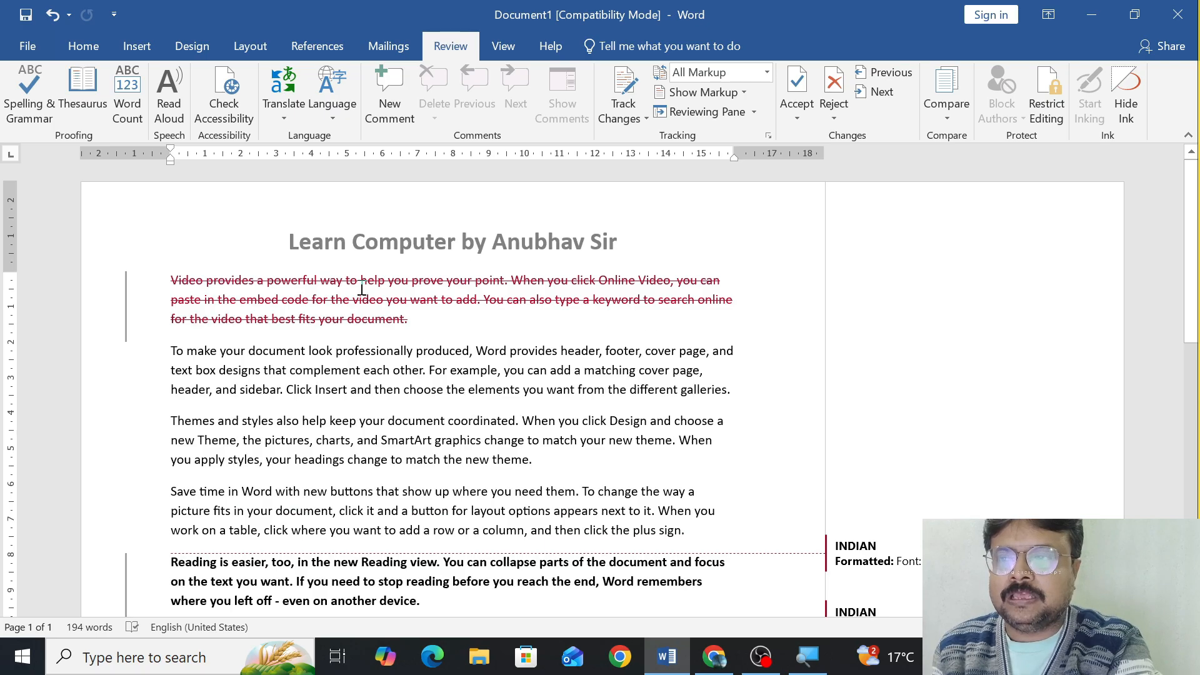
mouse_move(367, 296)
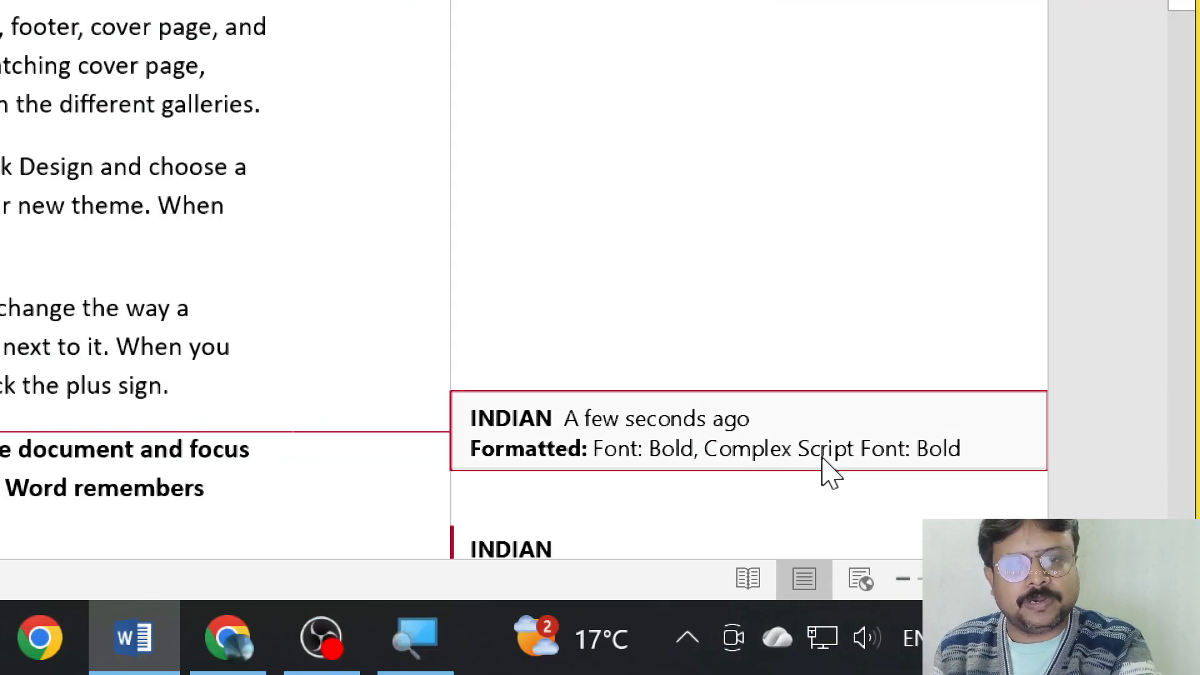
scroll(661, 477, "down", 3)
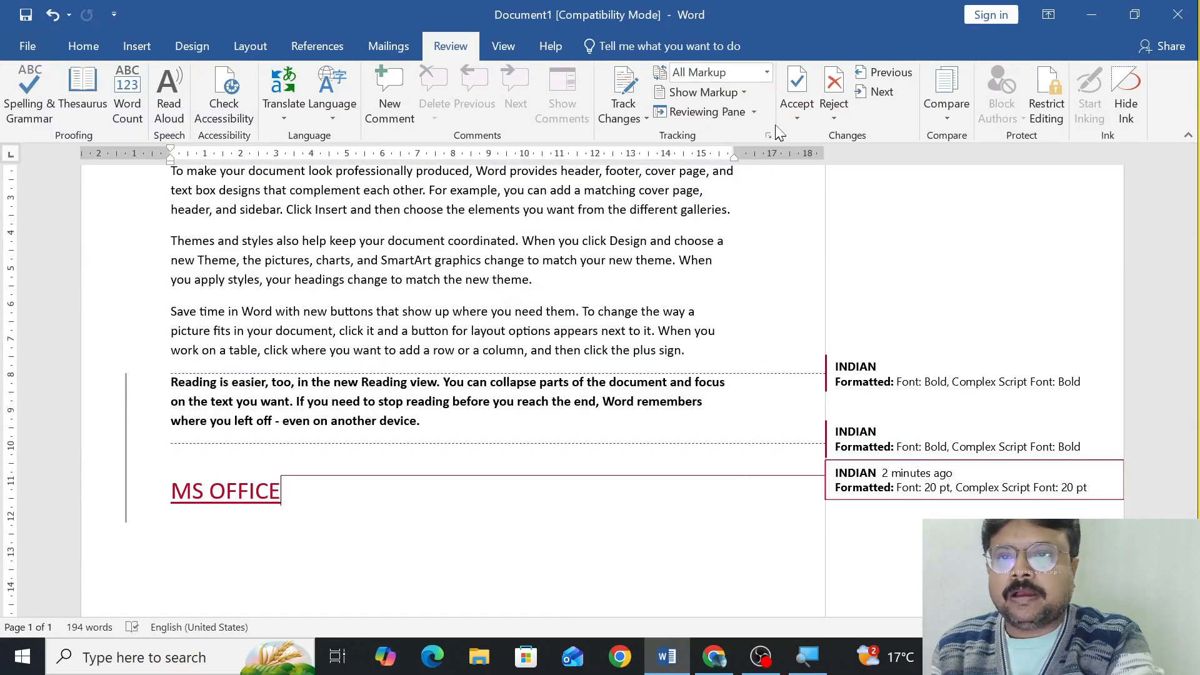
Switch the review display to No Markup and look over the edited text without revision marks.
left_click(766, 72)
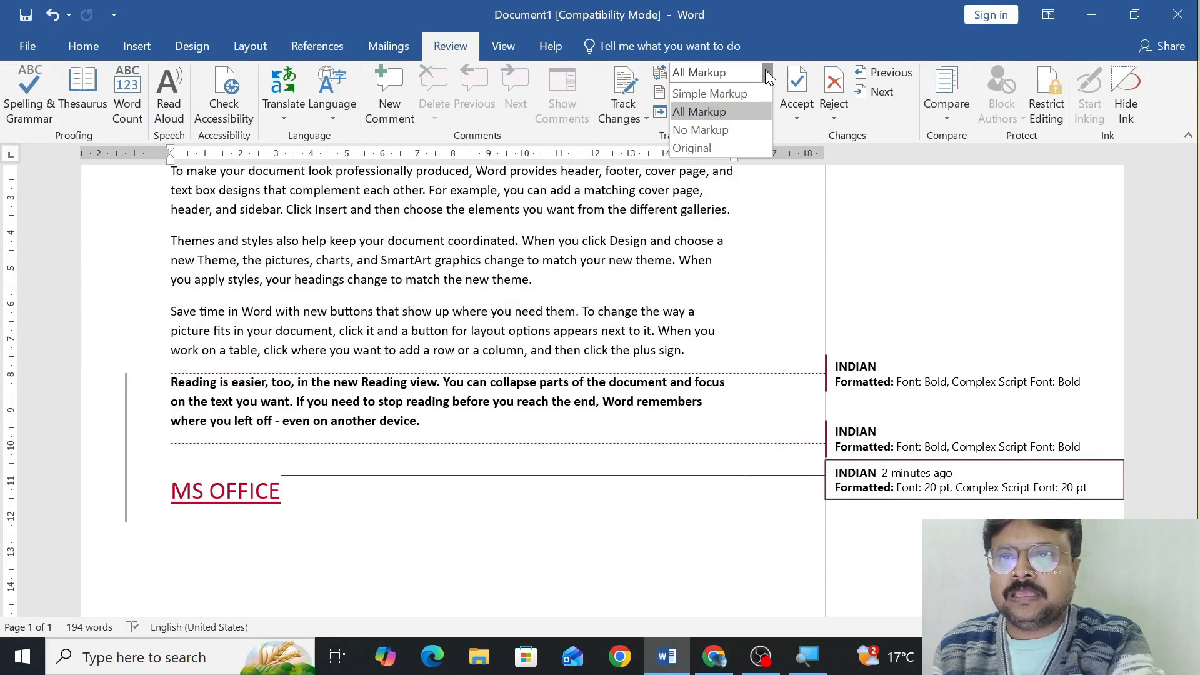
left_click(753, 128)
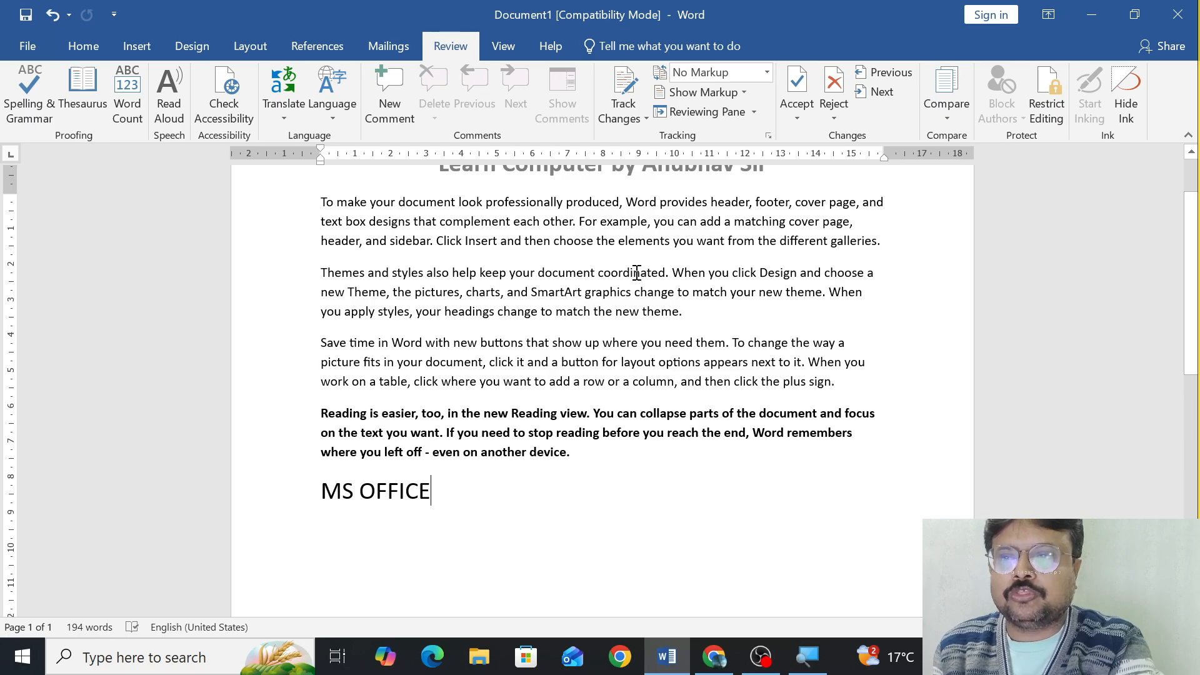
scroll(562, 247, "up", 1)
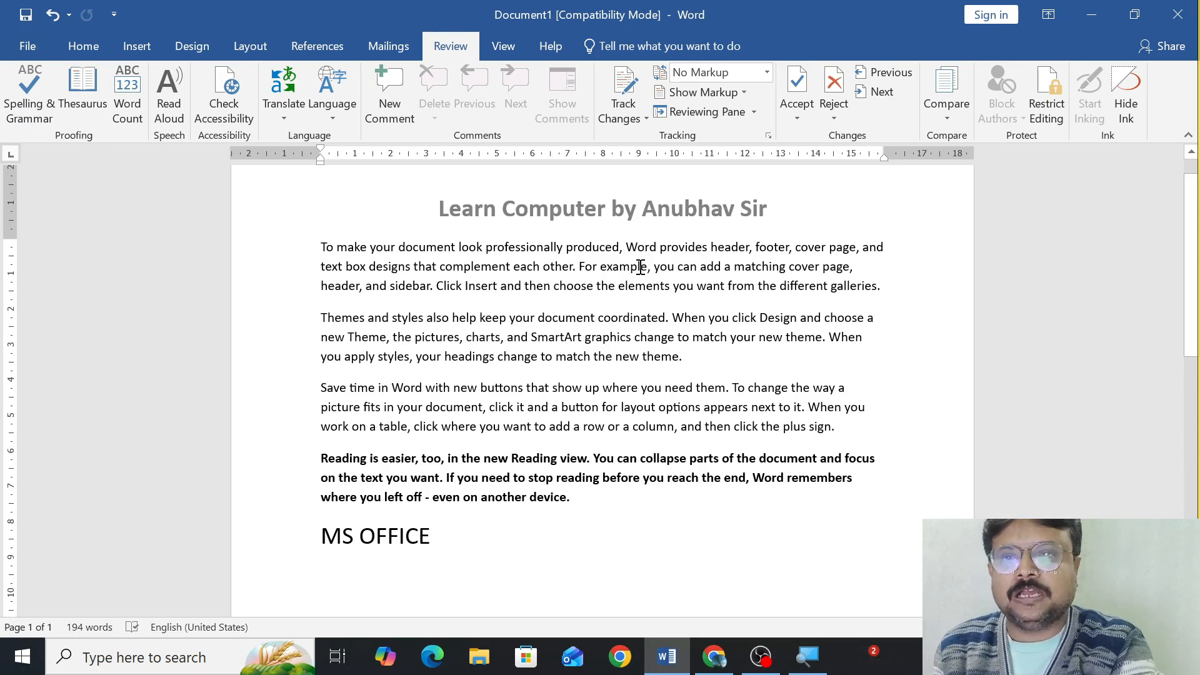
Switch the review display to Original and look over the text as it was before the tracked edits.
left_click(765, 73)
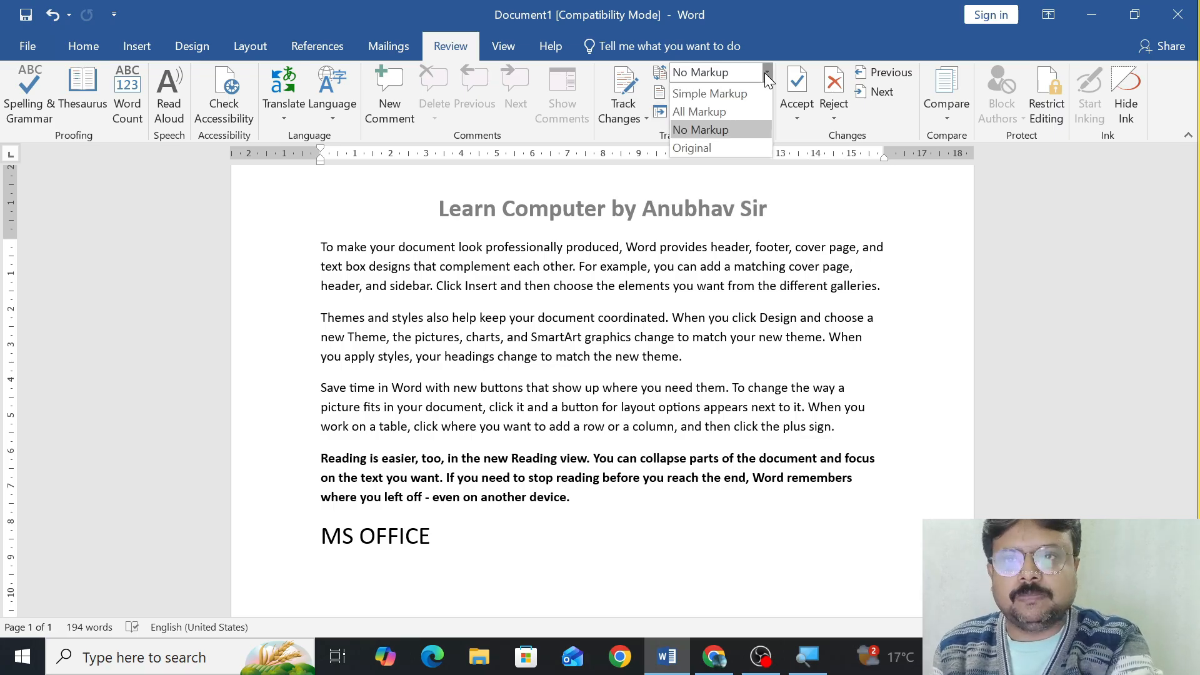
left_click(743, 148)
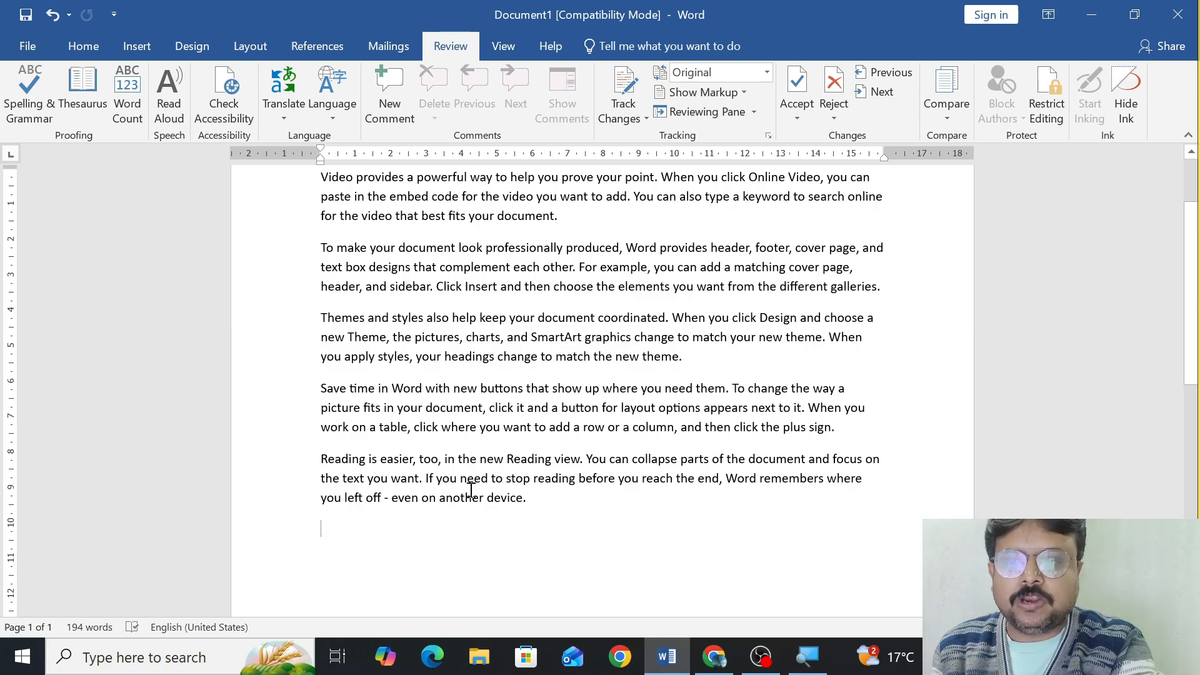
scroll(500, 336, "up", 2)
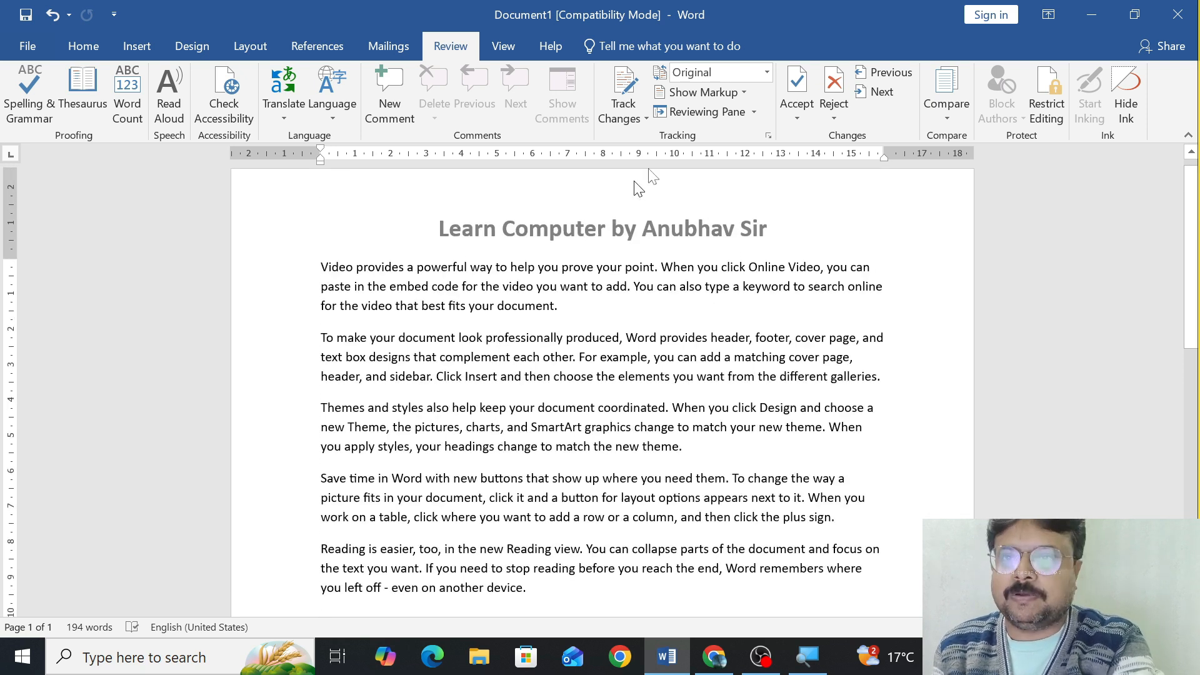
Return the review display to Simple Markup and set the balloons option to Show Revisions in Balloons.
left_click(767, 73)
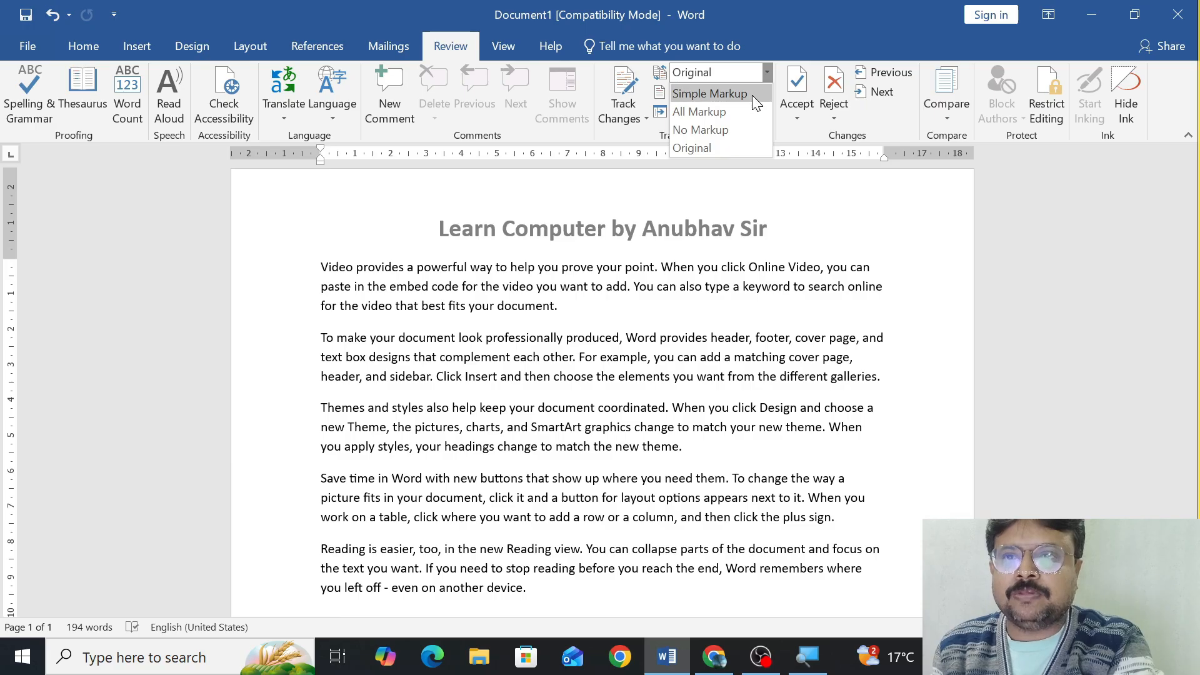
left_click(752, 95)
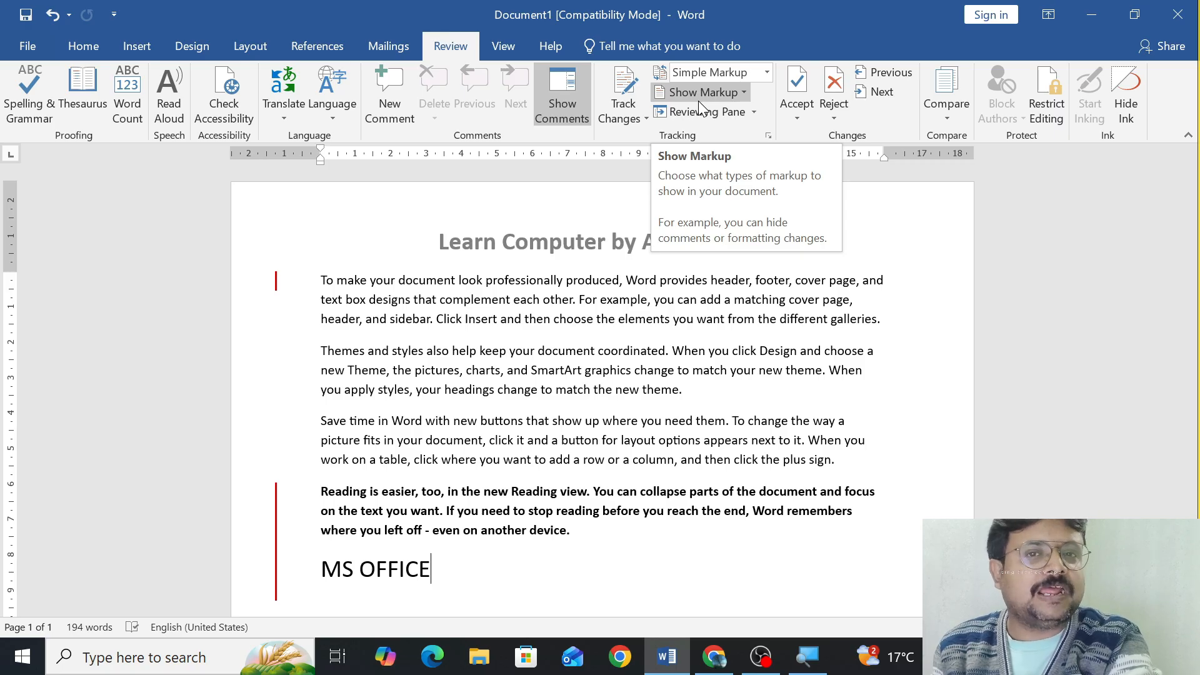
left_click(745, 89)
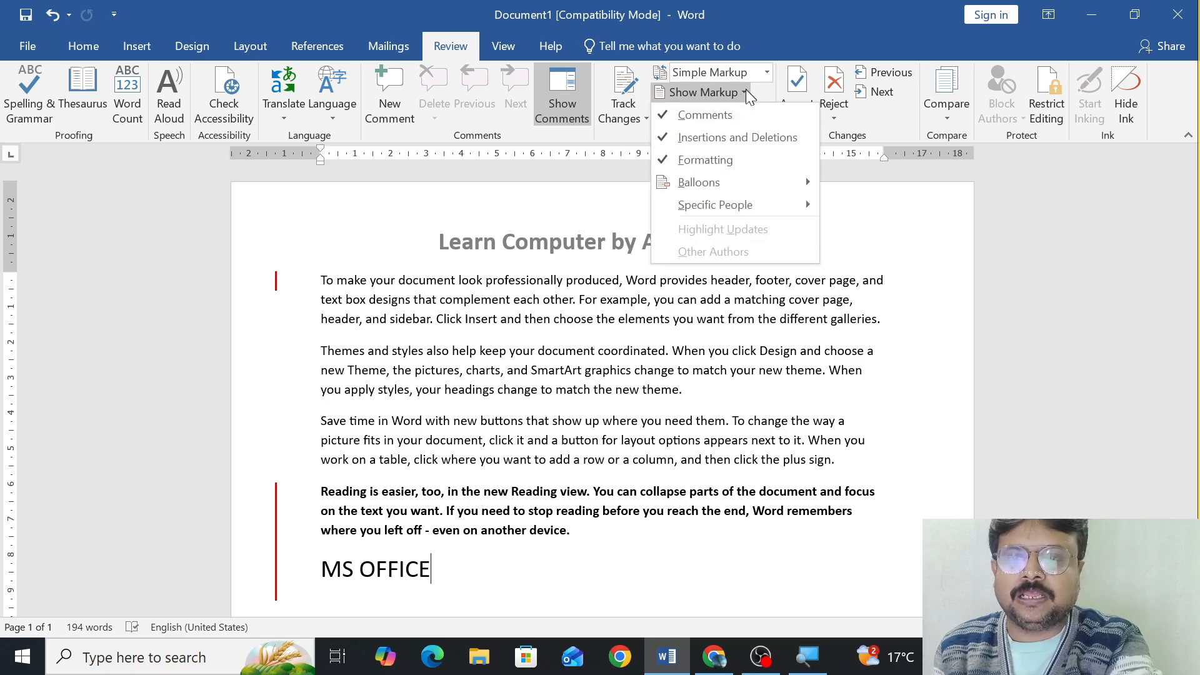
mouse_move(717, 182)
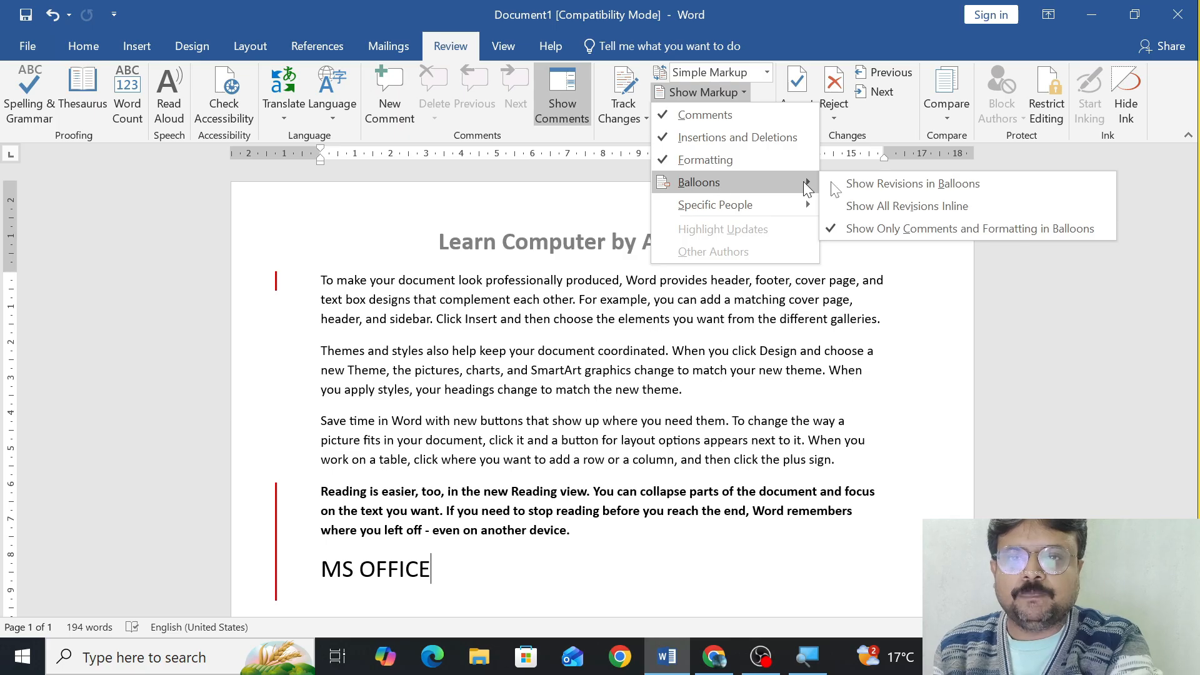
left_click(913, 185)
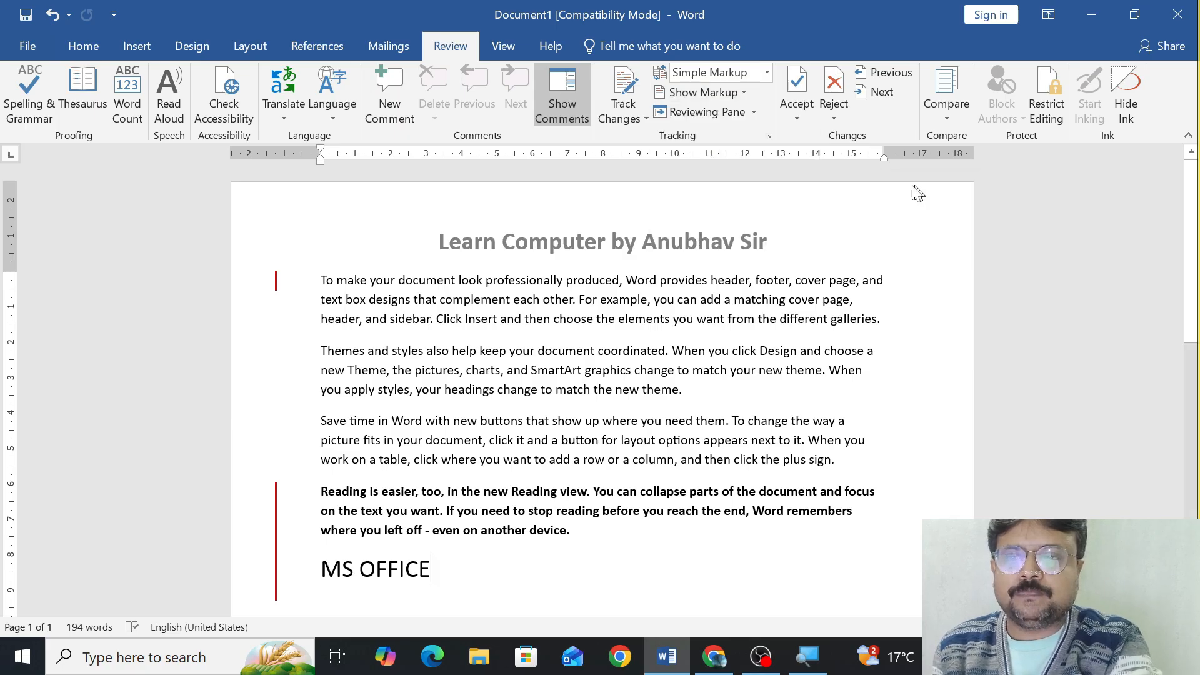
Change the balloons option to Show All Revisions Inline.
left_click(744, 92)
mouse_move(736, 188)
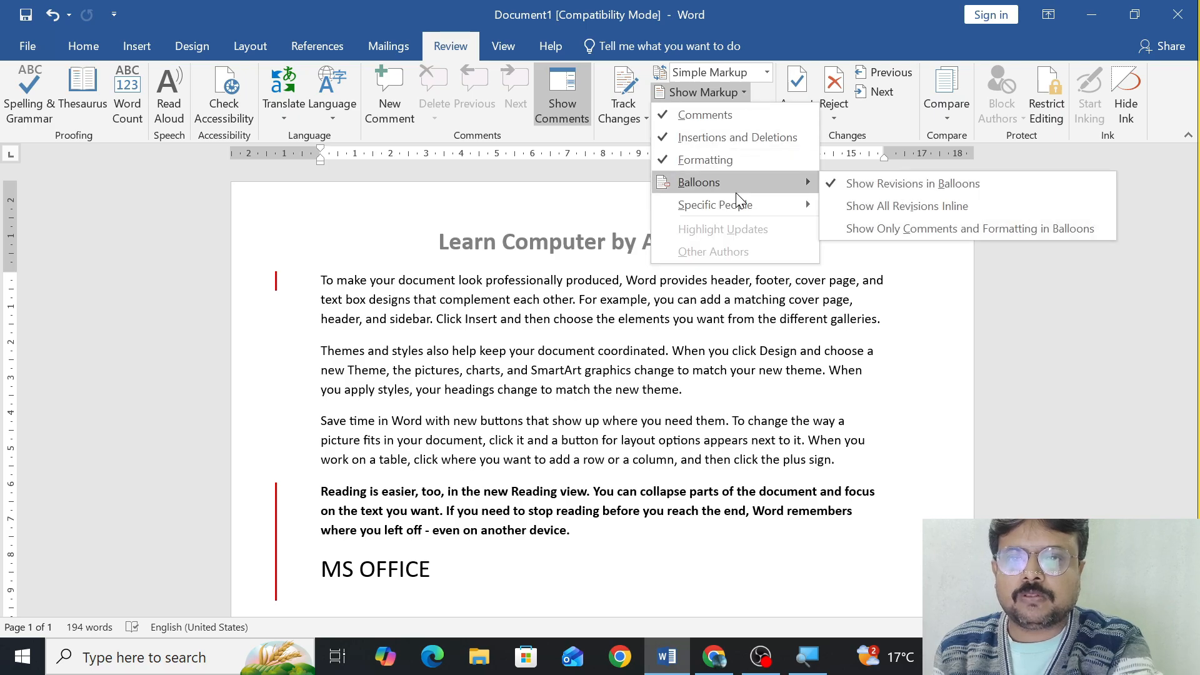
left_click(875, 207)
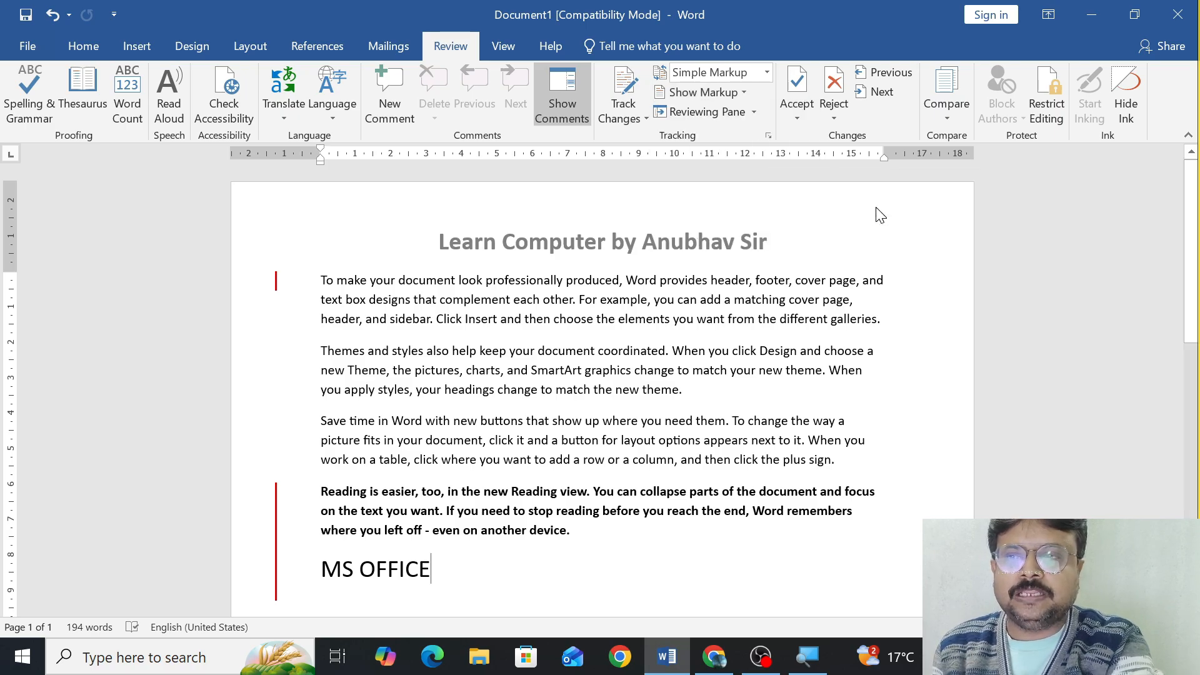
Set the balloons option to Show Only Comments and Formatting in Balloons.
left_click(742, 94)
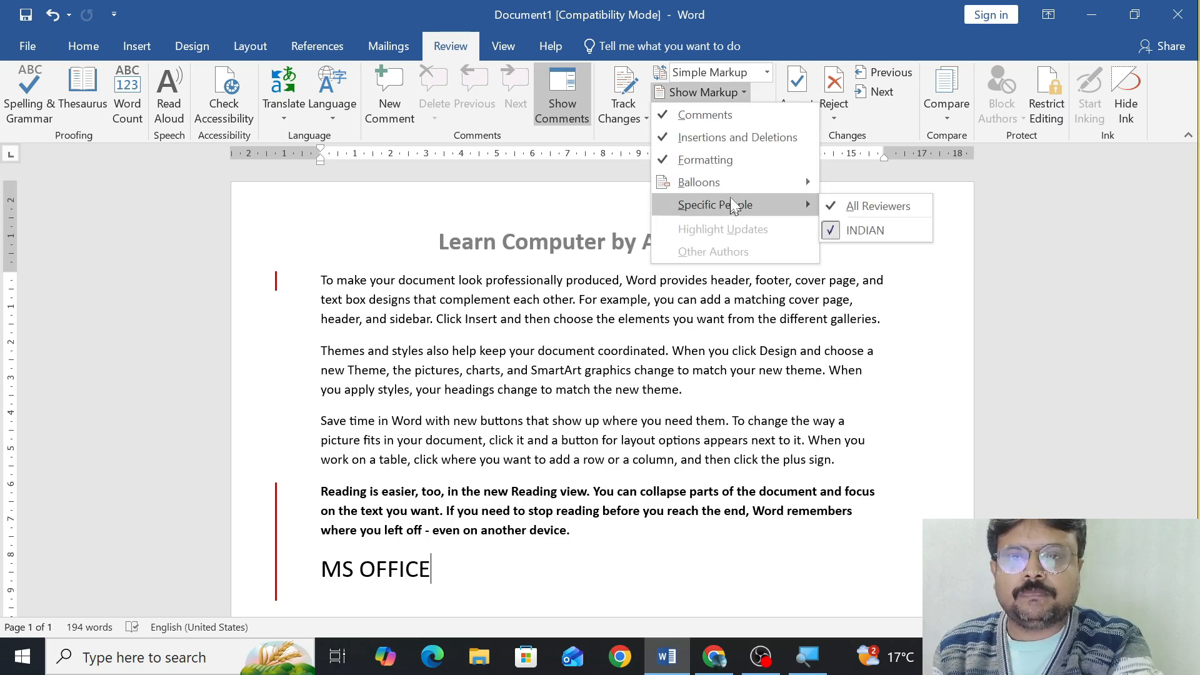
mouse_move(732, 187)
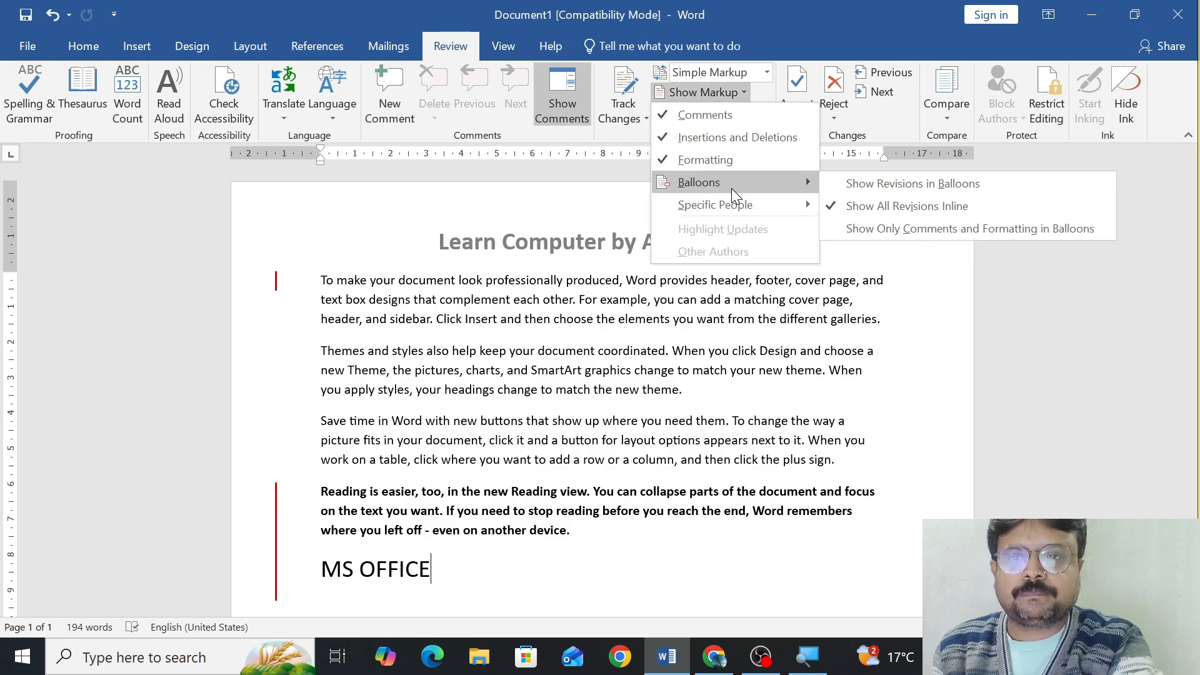
left_click(843, 229)
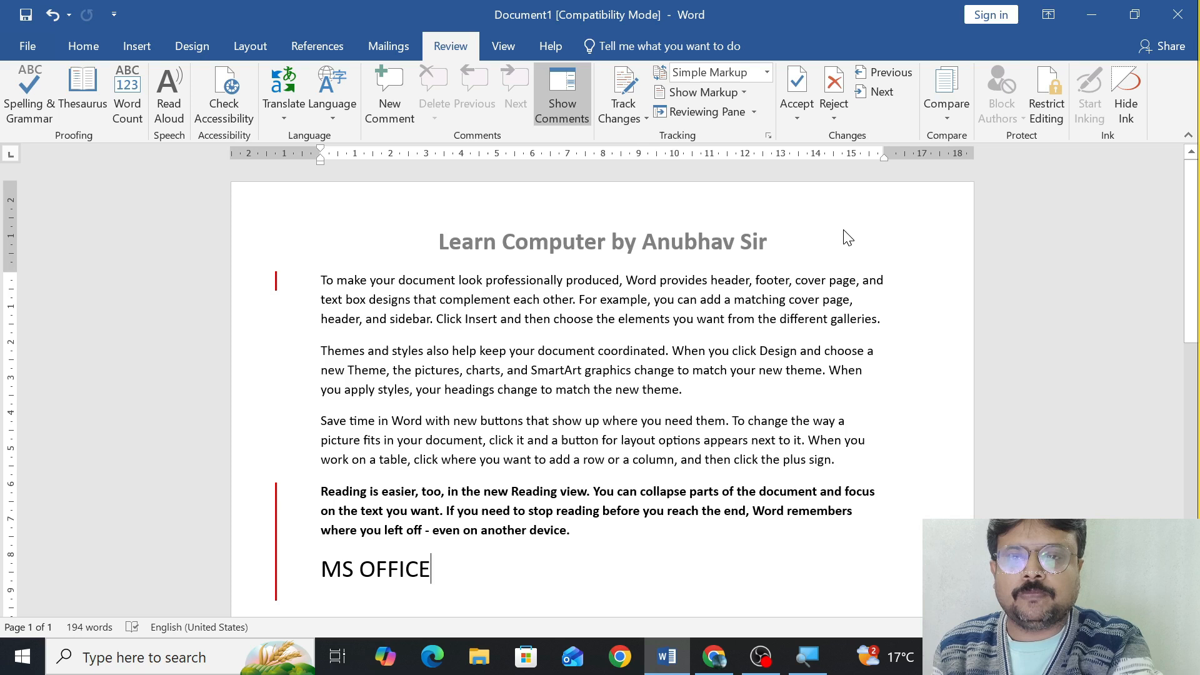
Display the document with All Markup and show its revisions in balloons.
left_click(766, 72)
left_click(752, 115)
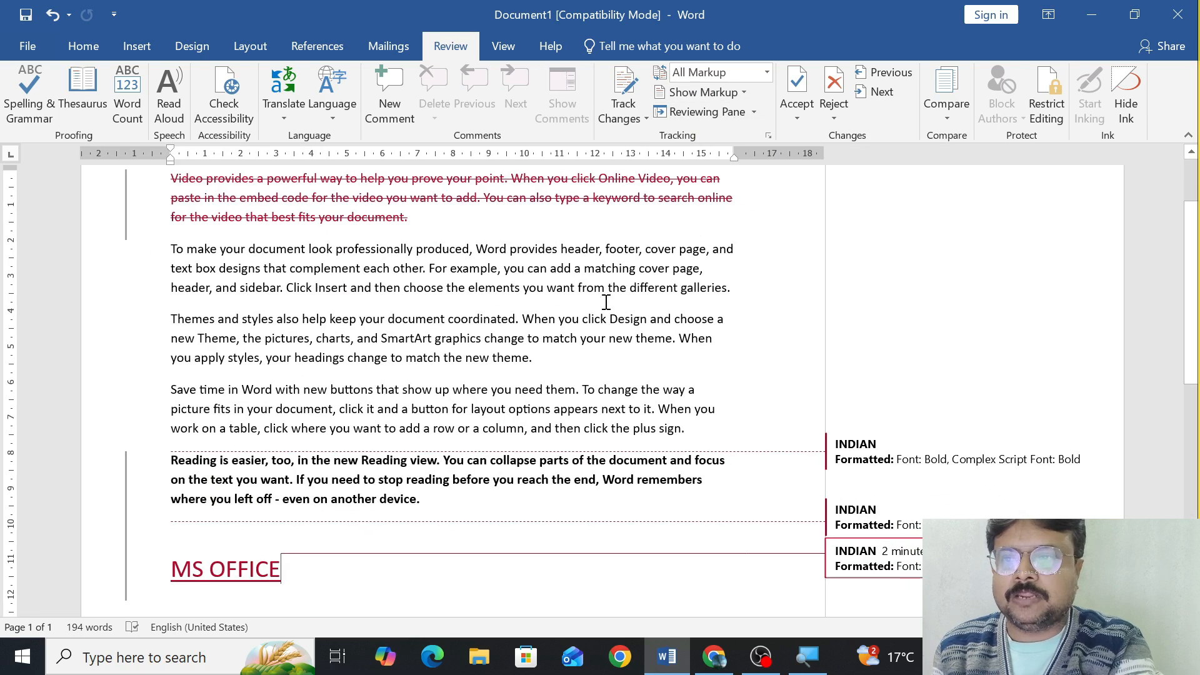
left_click(738, 92)
mouse_move(724, 177)
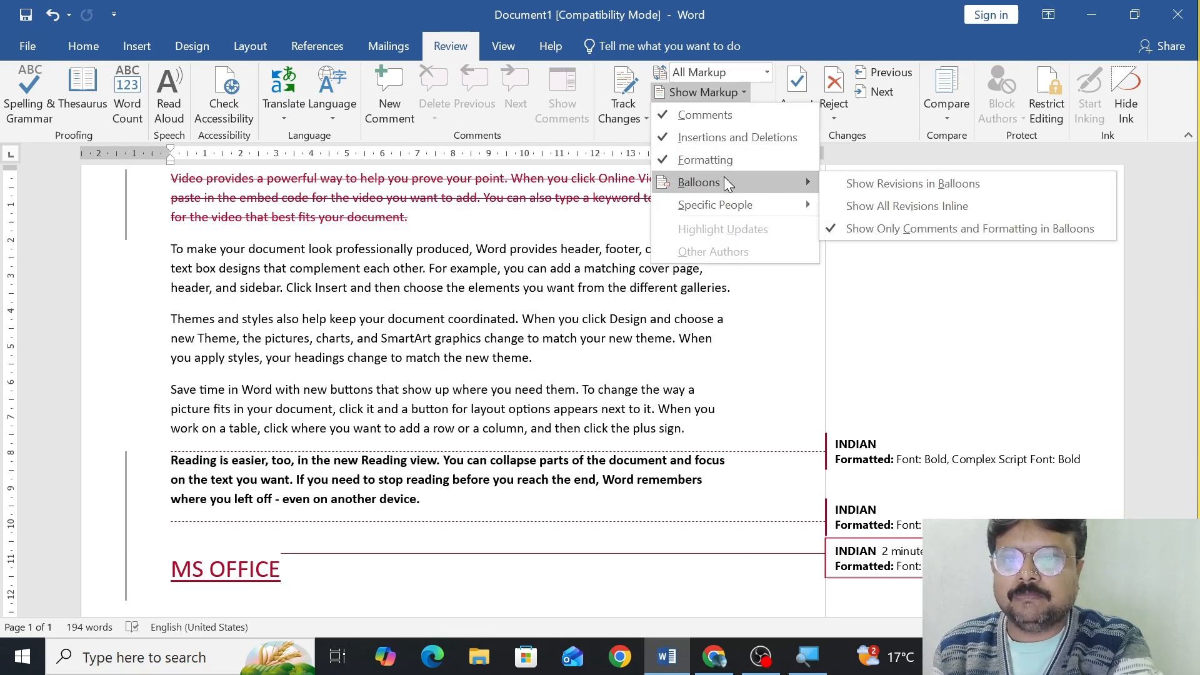
left_click(875, 184)
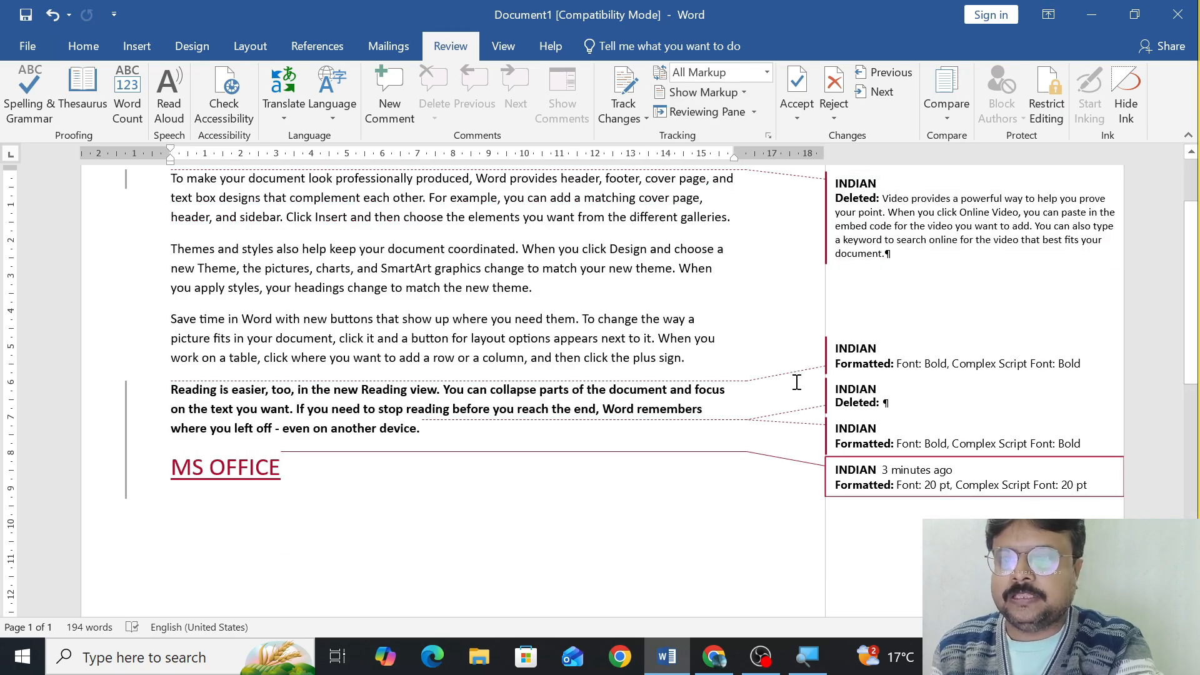
scroll(775, 264, "up", 3)
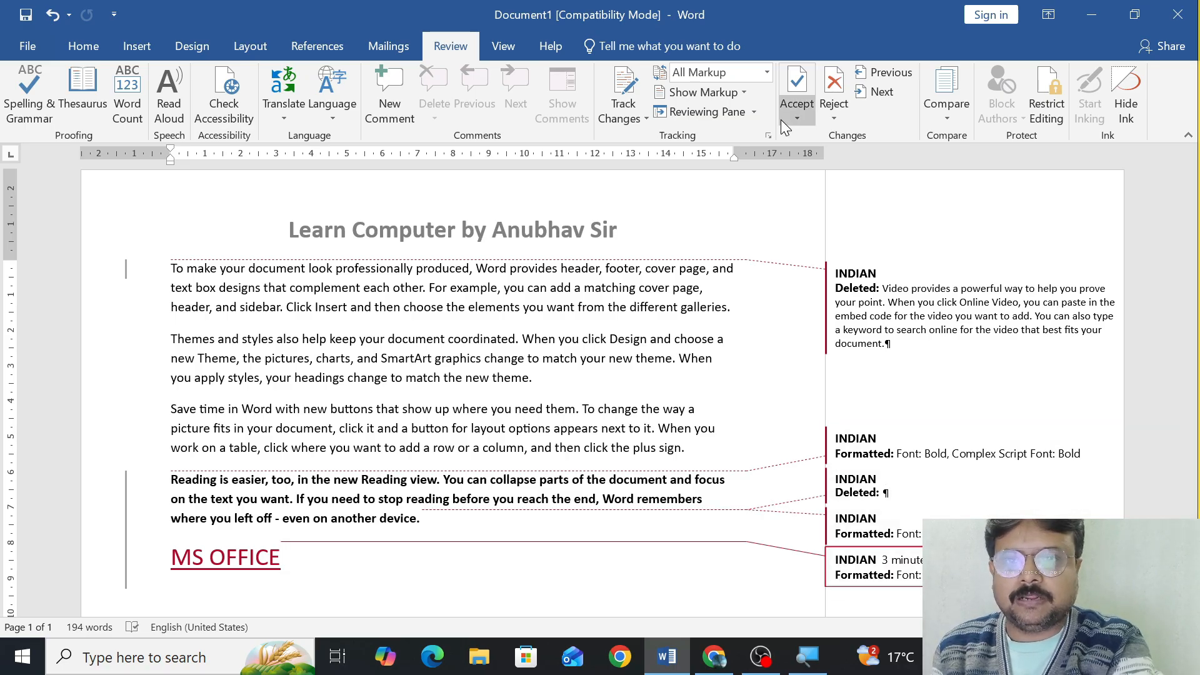
Show all revisions inline and look over the struck-through paragraph and the inserted MS OFFICE line.
left_click(749, 91)
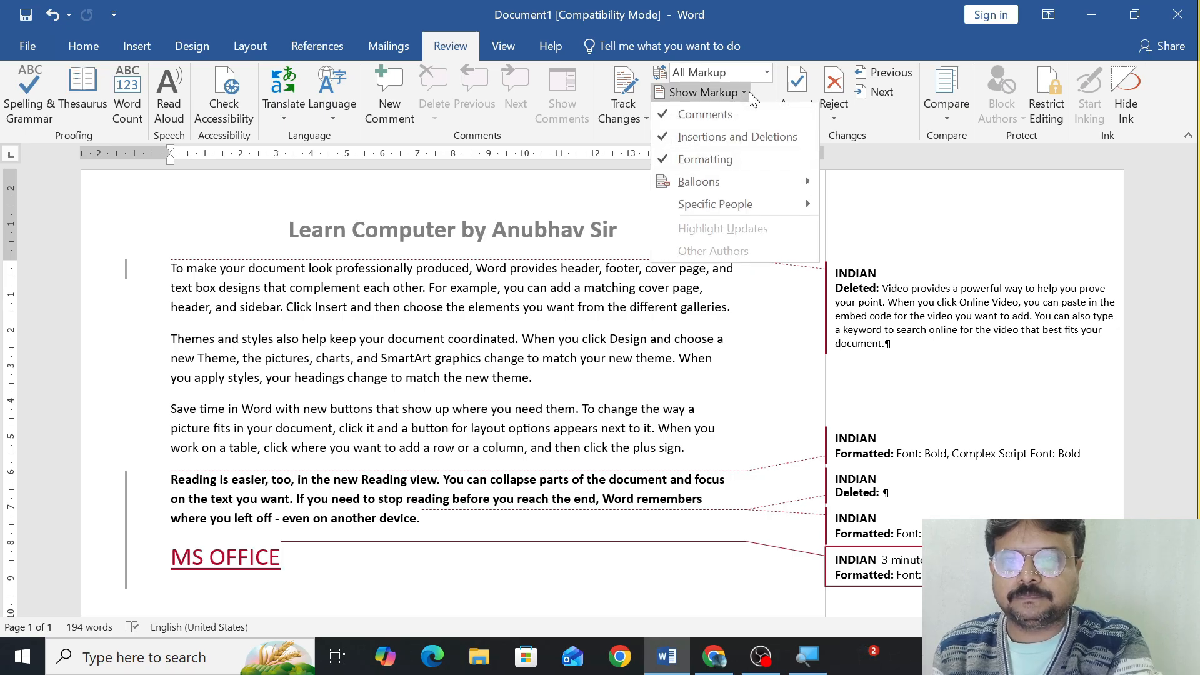
mouse_move(736, 181)
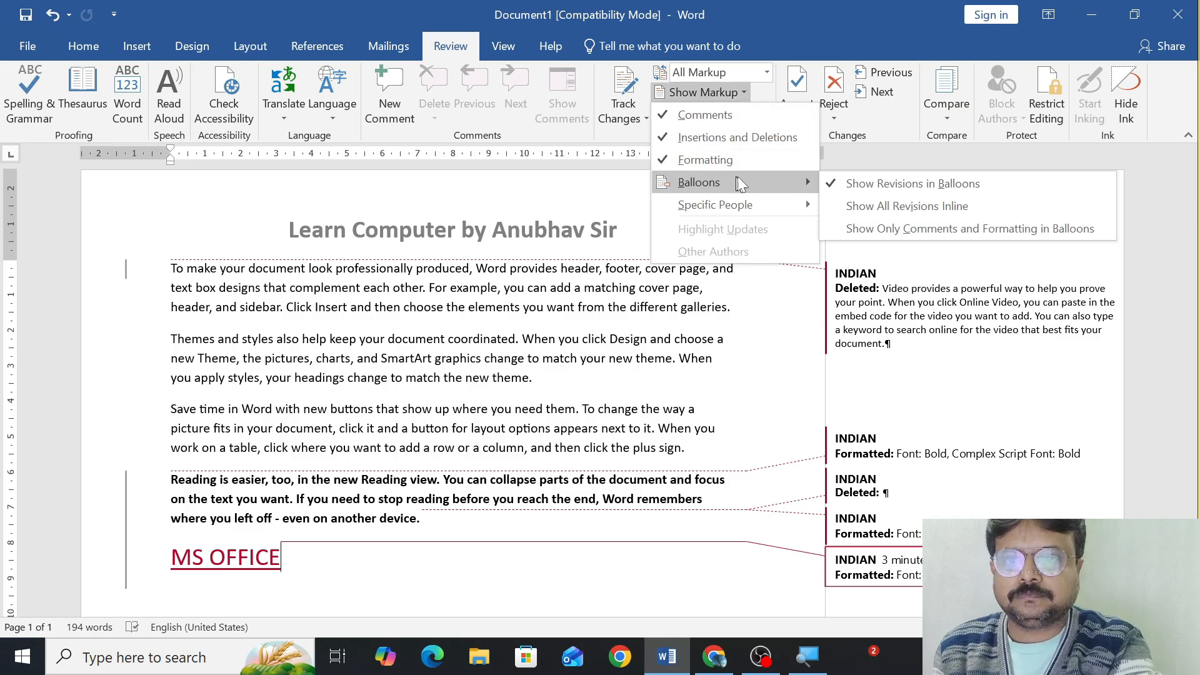
left_click(852, 203)
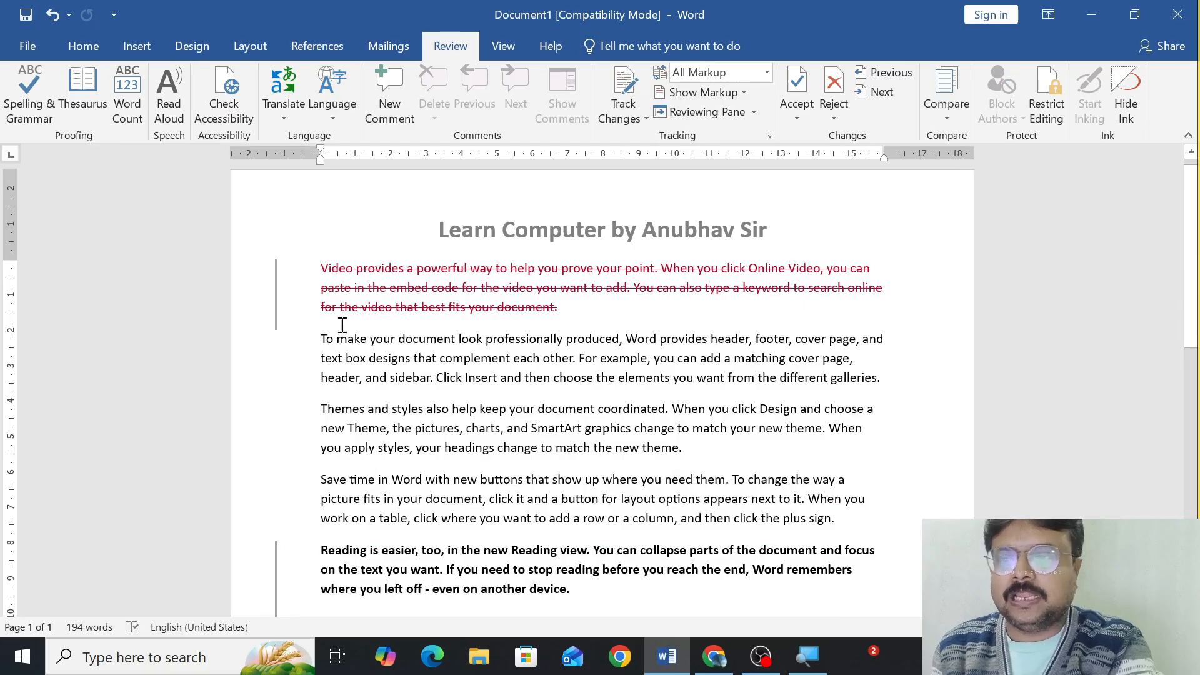
scroll(300, 294, "down", 4)
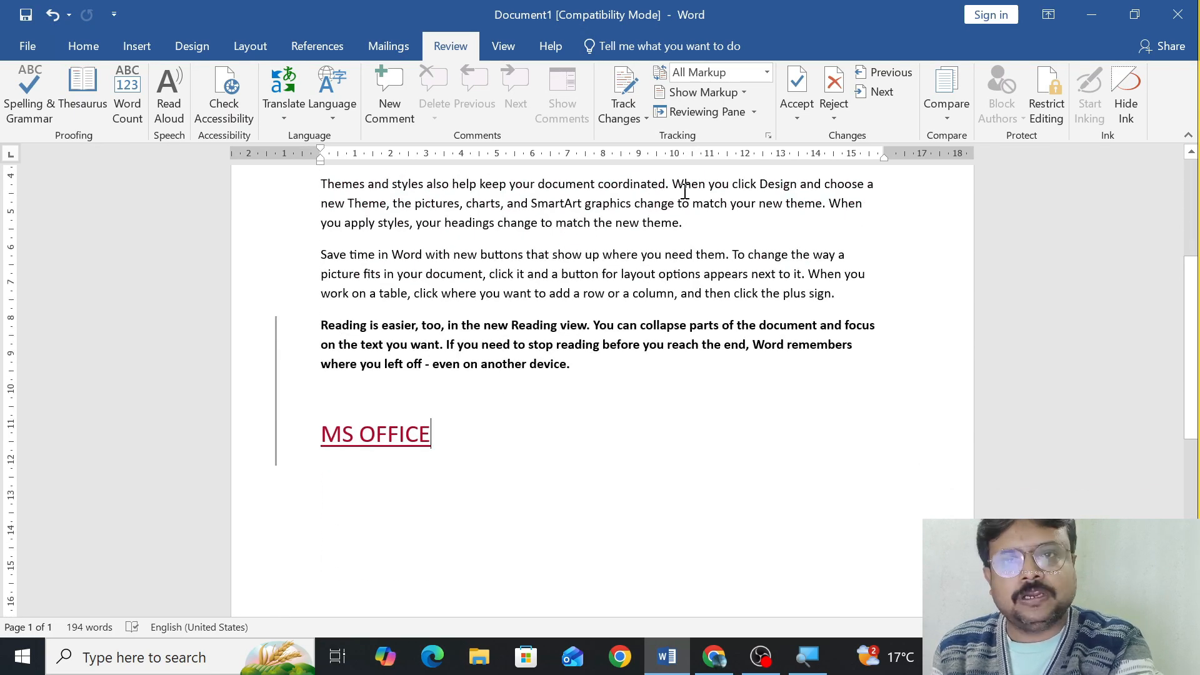
Restrict the markup balloons to comments and formatting only, and look over the resulting markup.
left_click(743, 95)
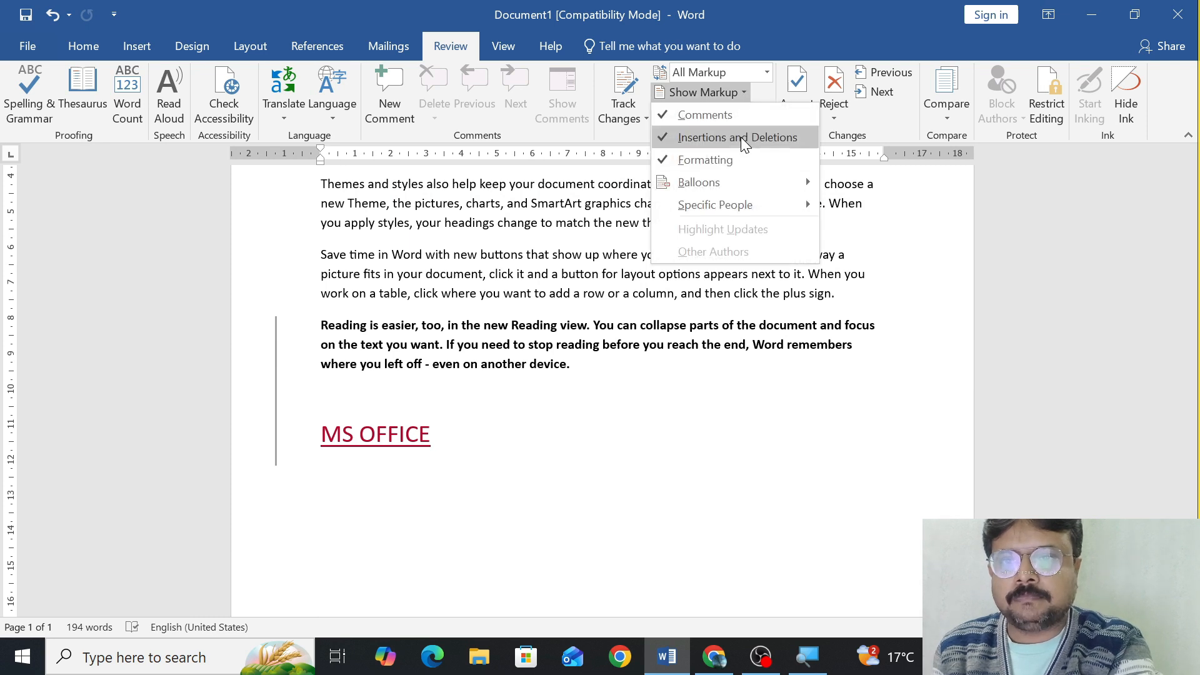
mouse_move(737, 188)
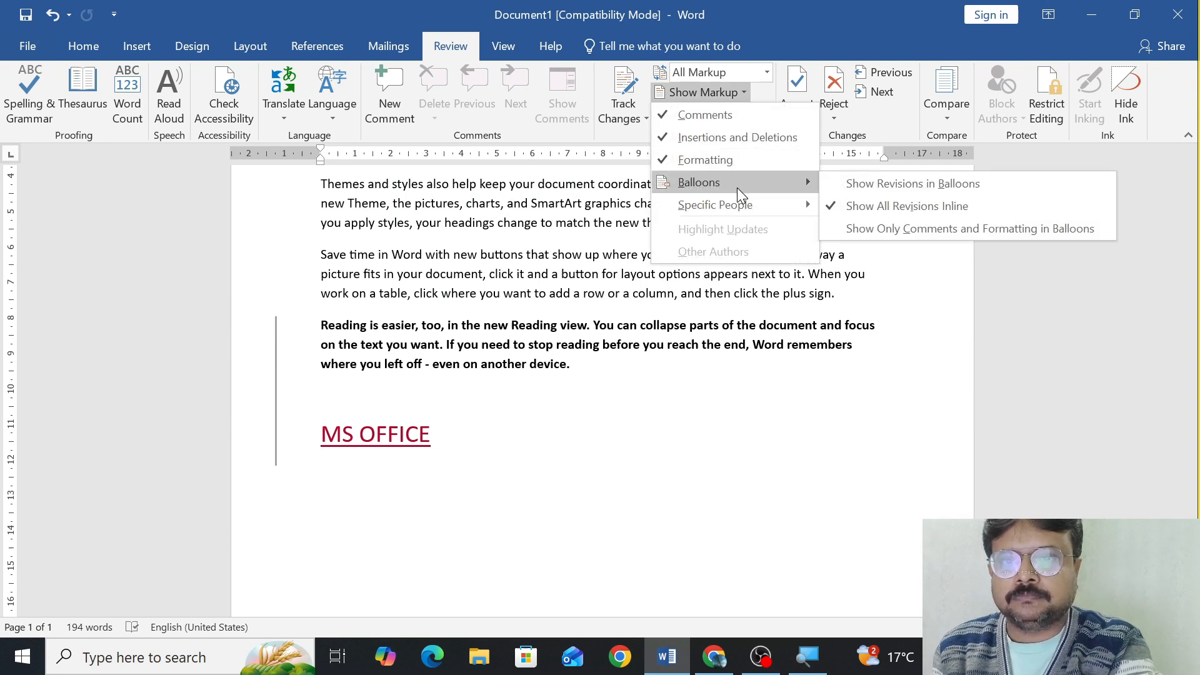
left_click(845, 229)
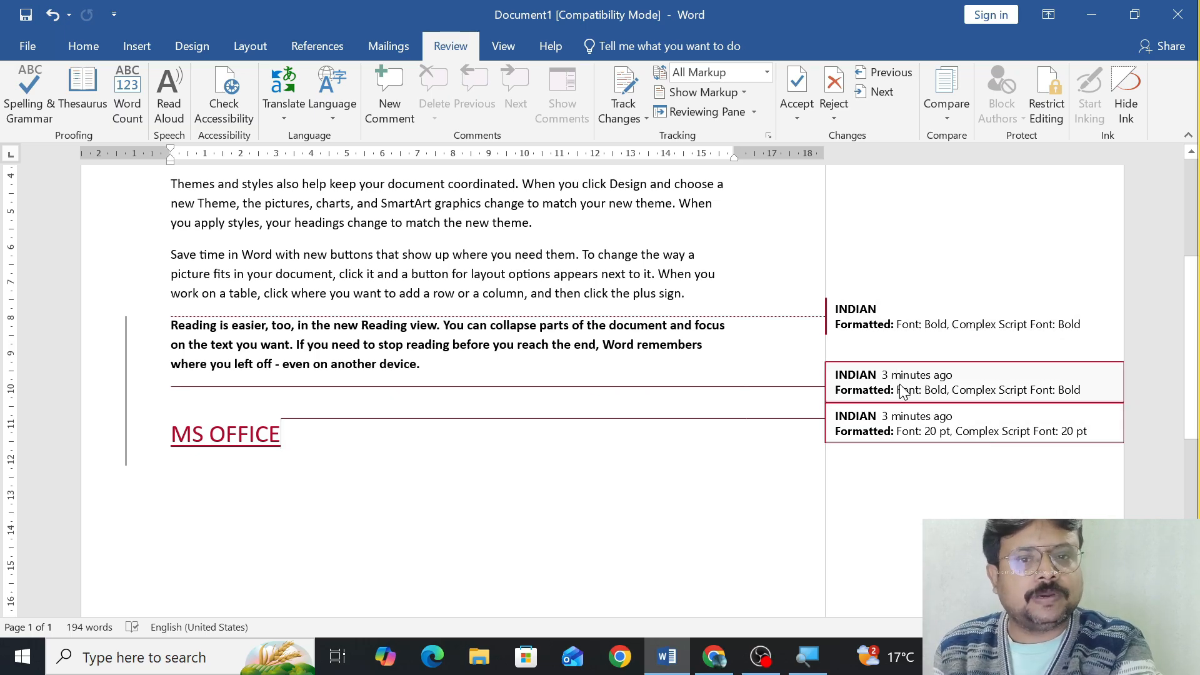
scroll(542, 348, "up", 5)
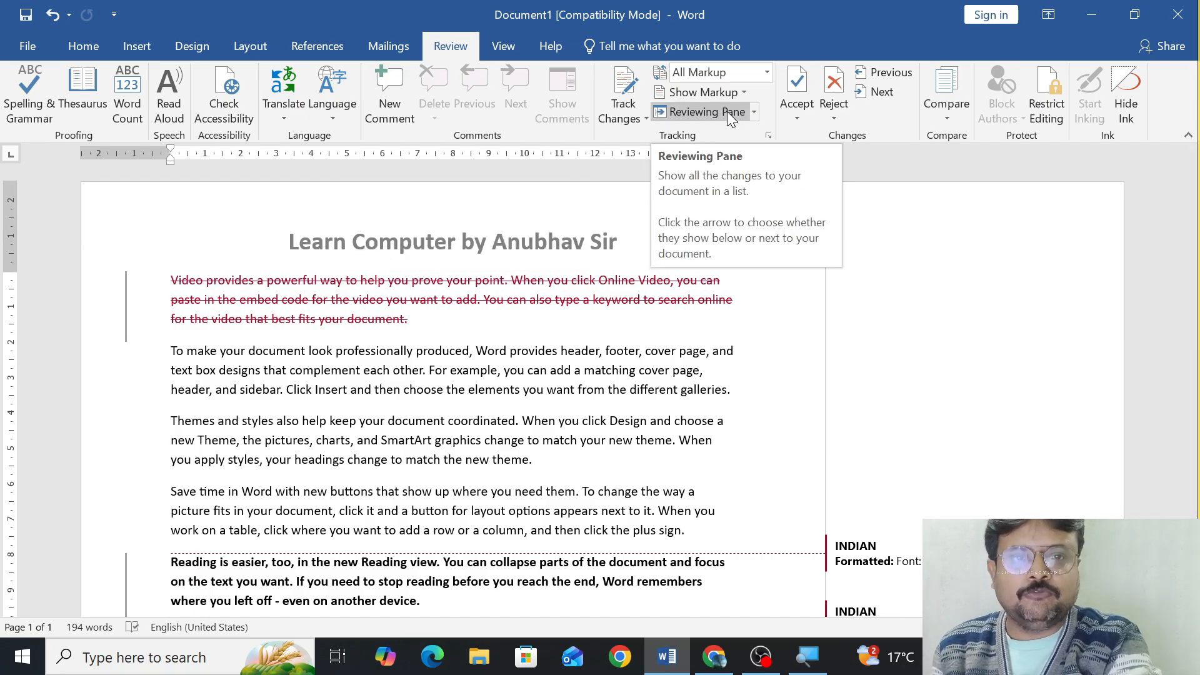
Open the vertical Reviewing Pane to list all the document's revisions.
left_click(755, 111)
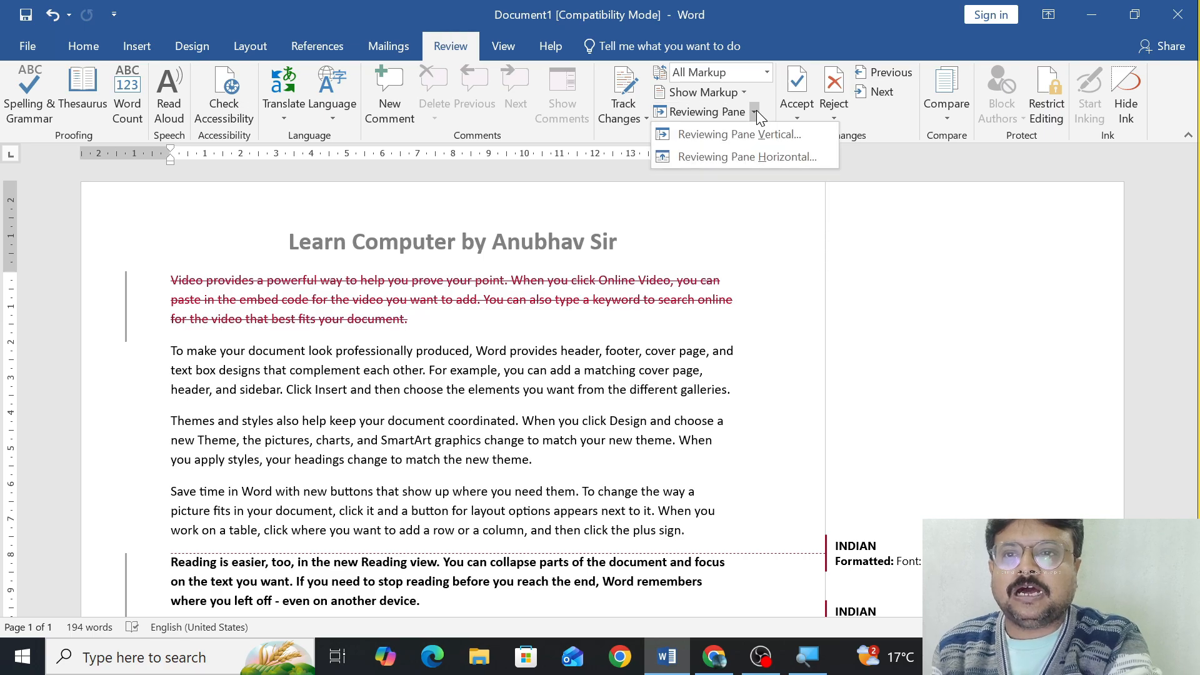
left_click(749, 135)
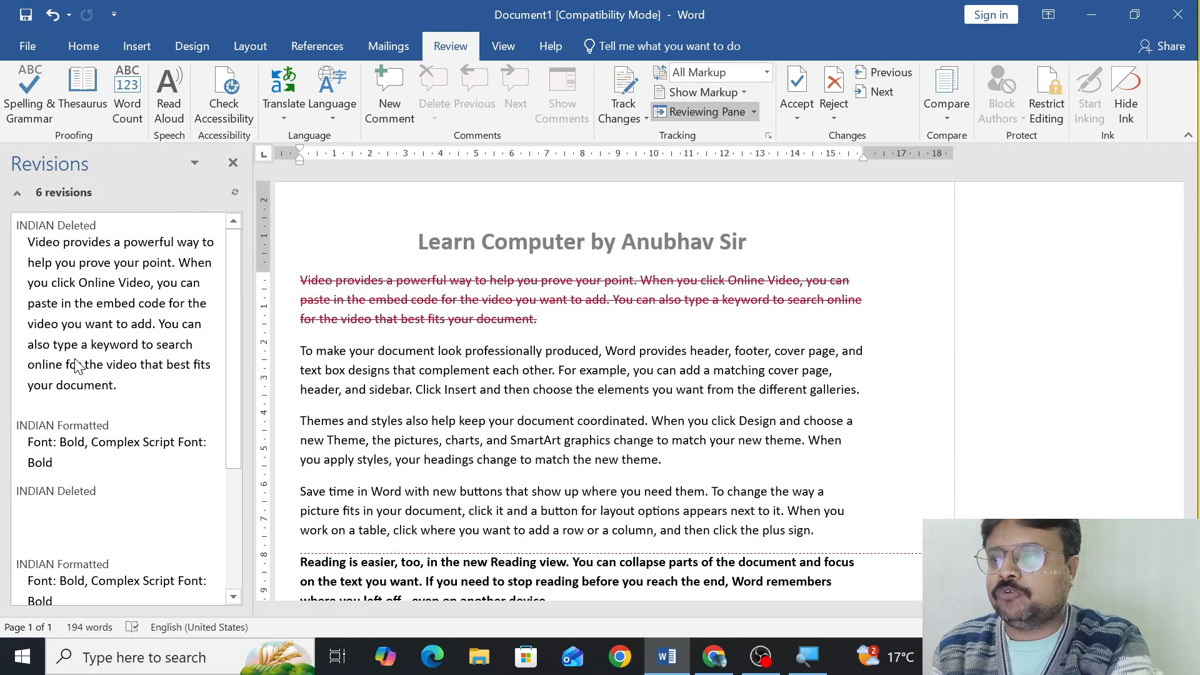
Look through all the revisions listed in the vertical Reviewing Pane and close the pane.
scroll(75, 366, "down", 3)
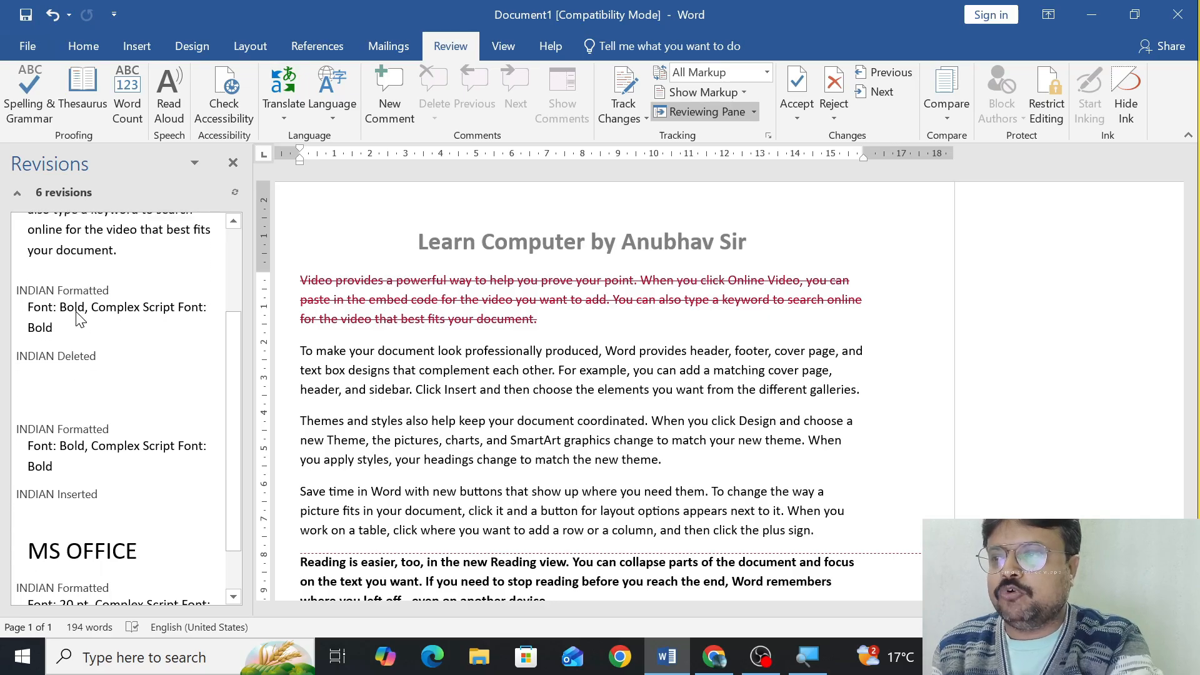
scroll(78, 325, "down", 1)
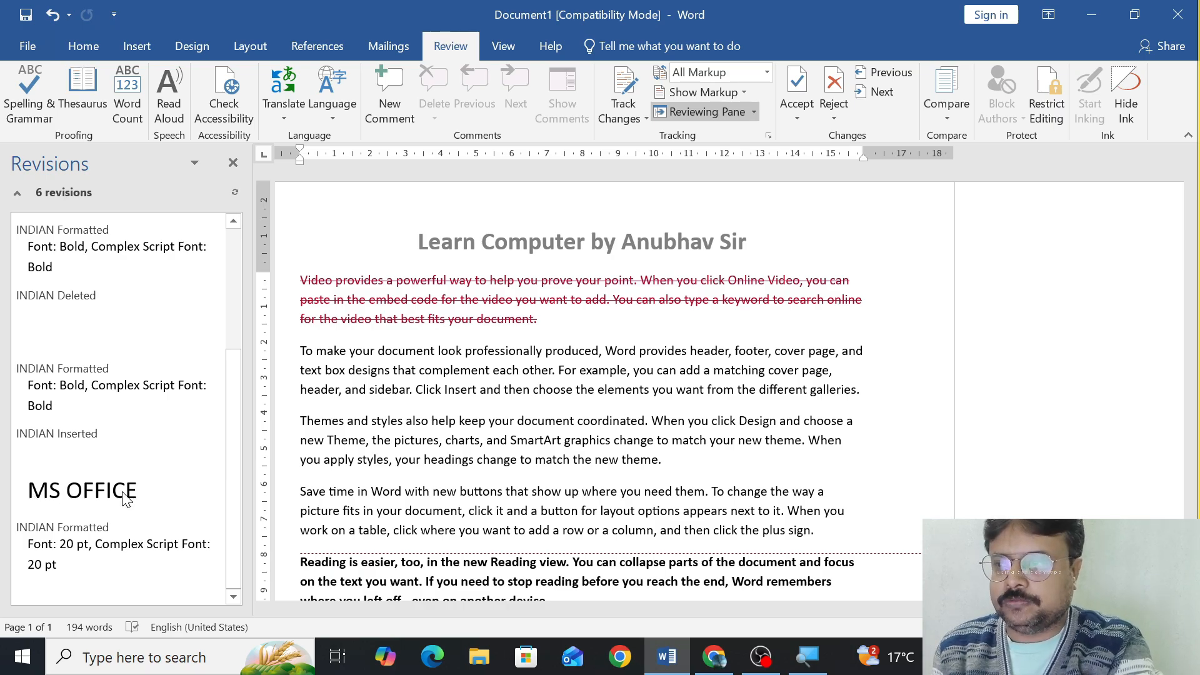
scroll(86, 278, "up", 5)
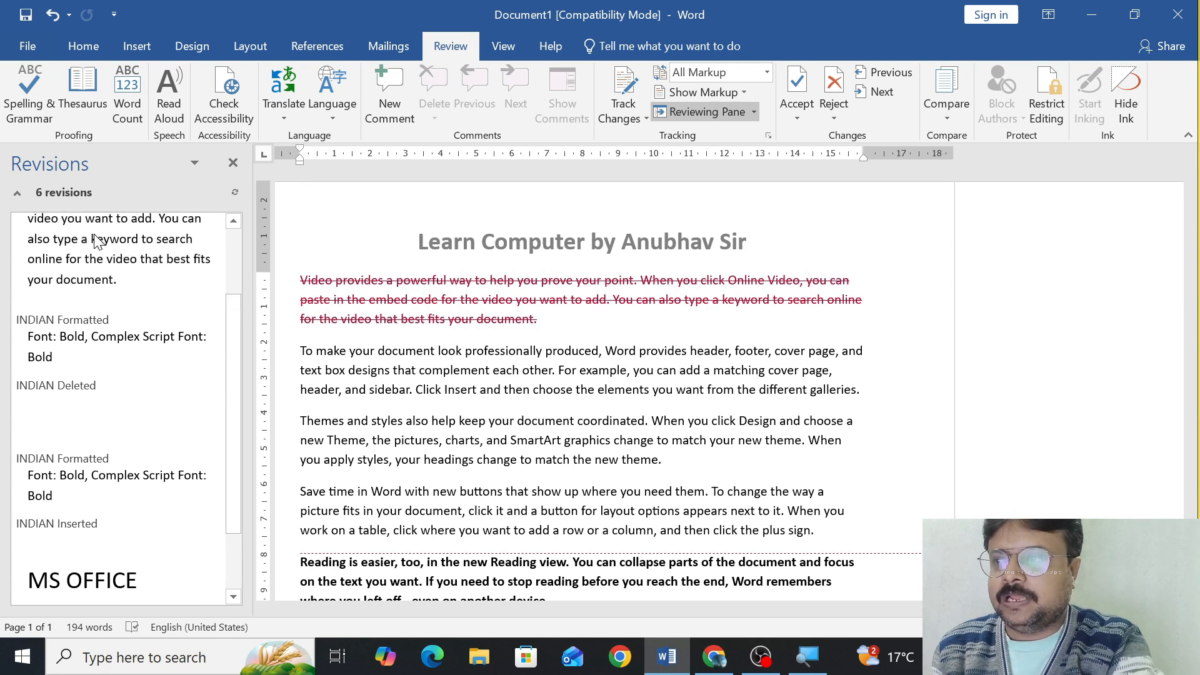
scroll(95, 244, "down", 3)
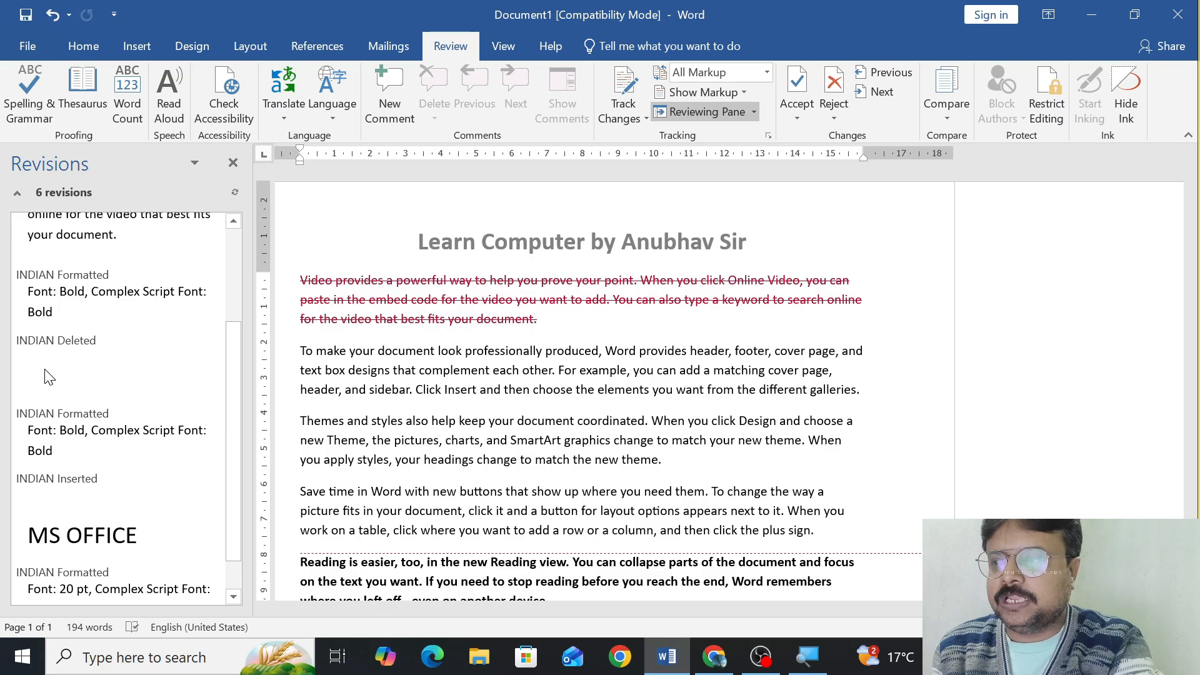
scroll(60, 385, "down", 1)
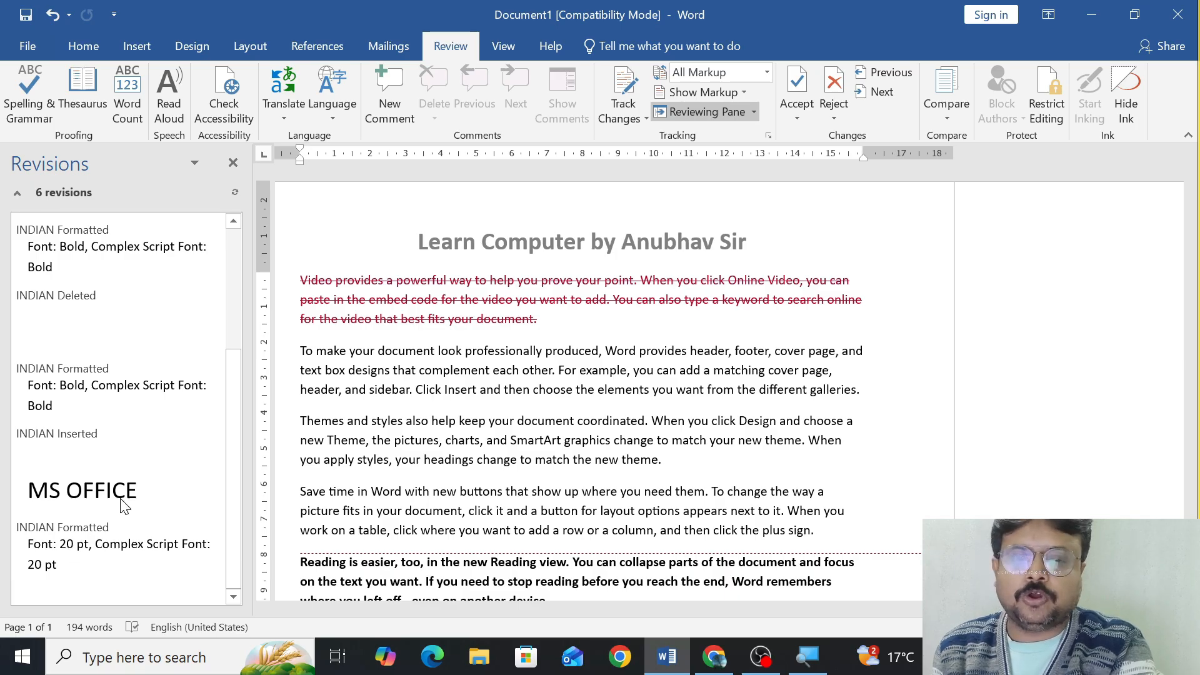
scroll(463, 396, "down", 5)
scroll(463, 396, "up", 4)
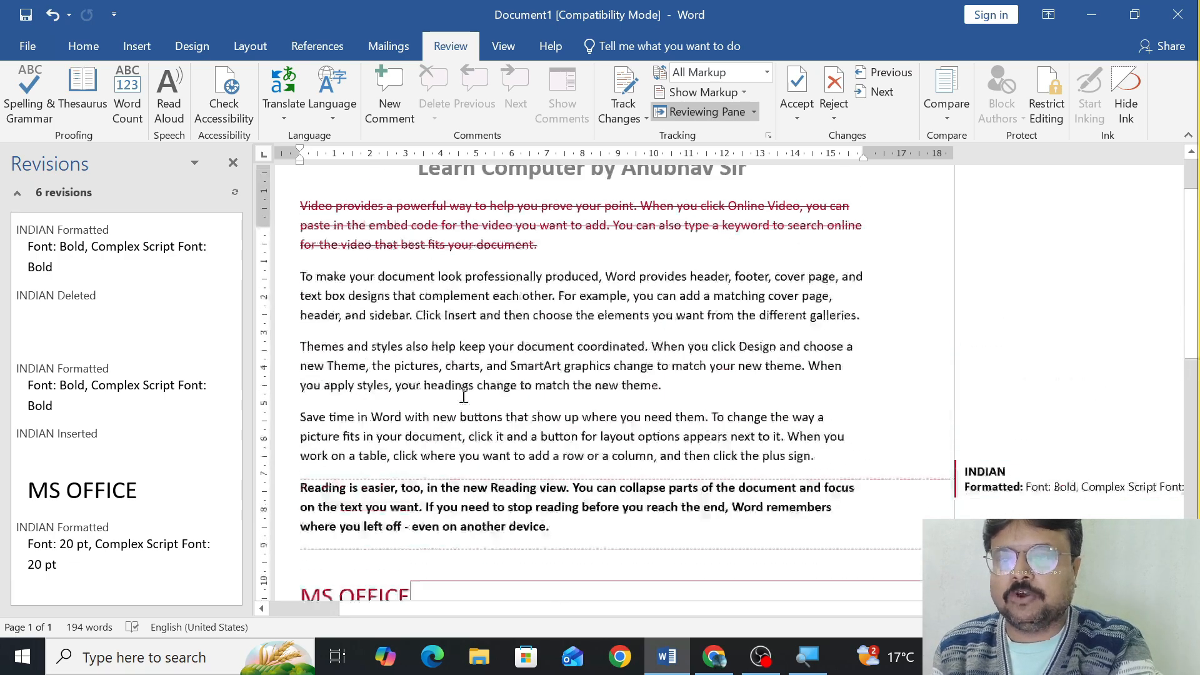
left_click(736, 115)
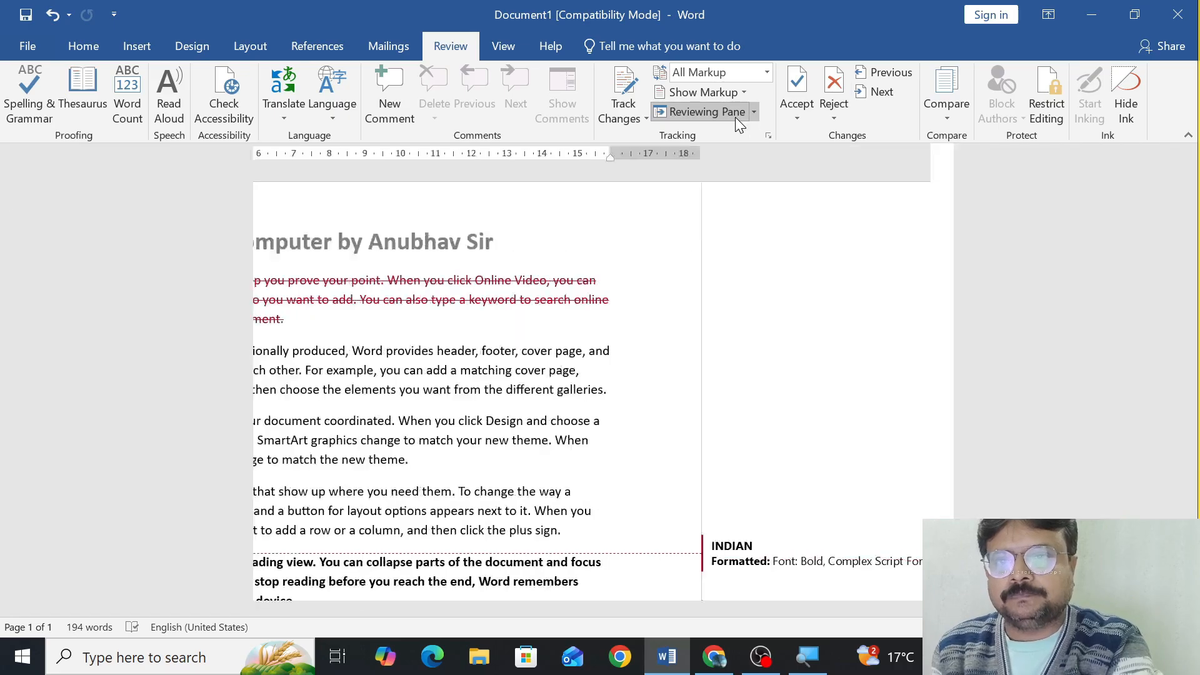
Open the horizontal Reviewing Pane, look through its list of revisions and close the pane.
left_click(754, 113)
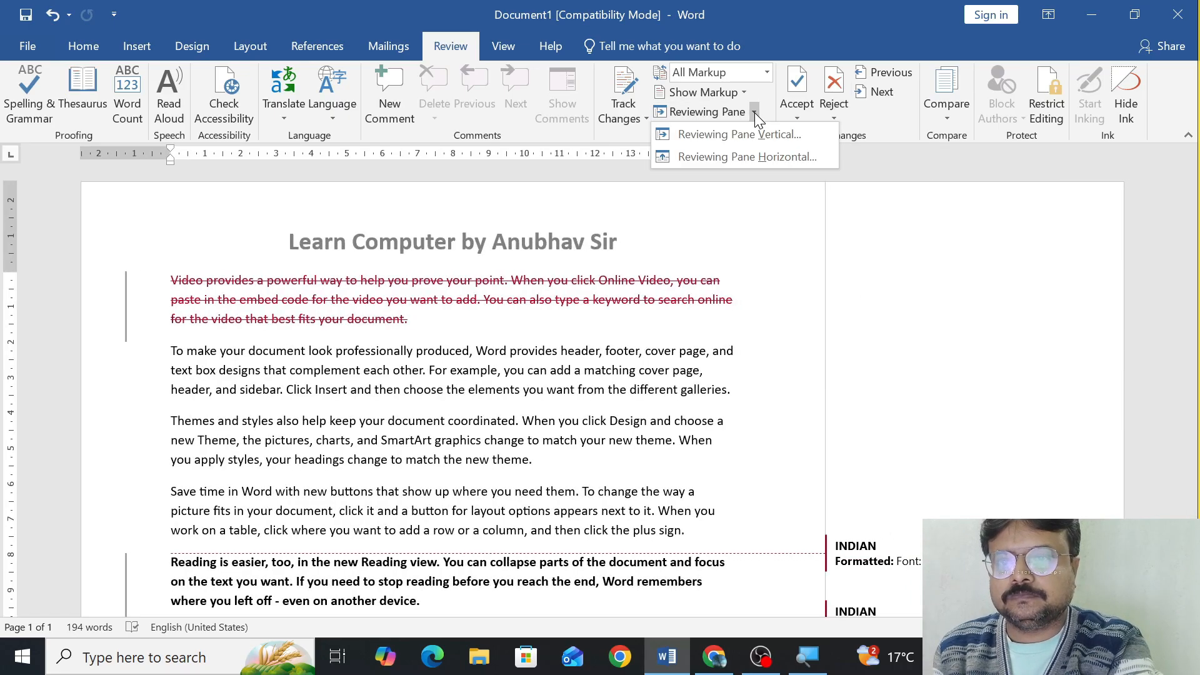
left_click(737, 157)
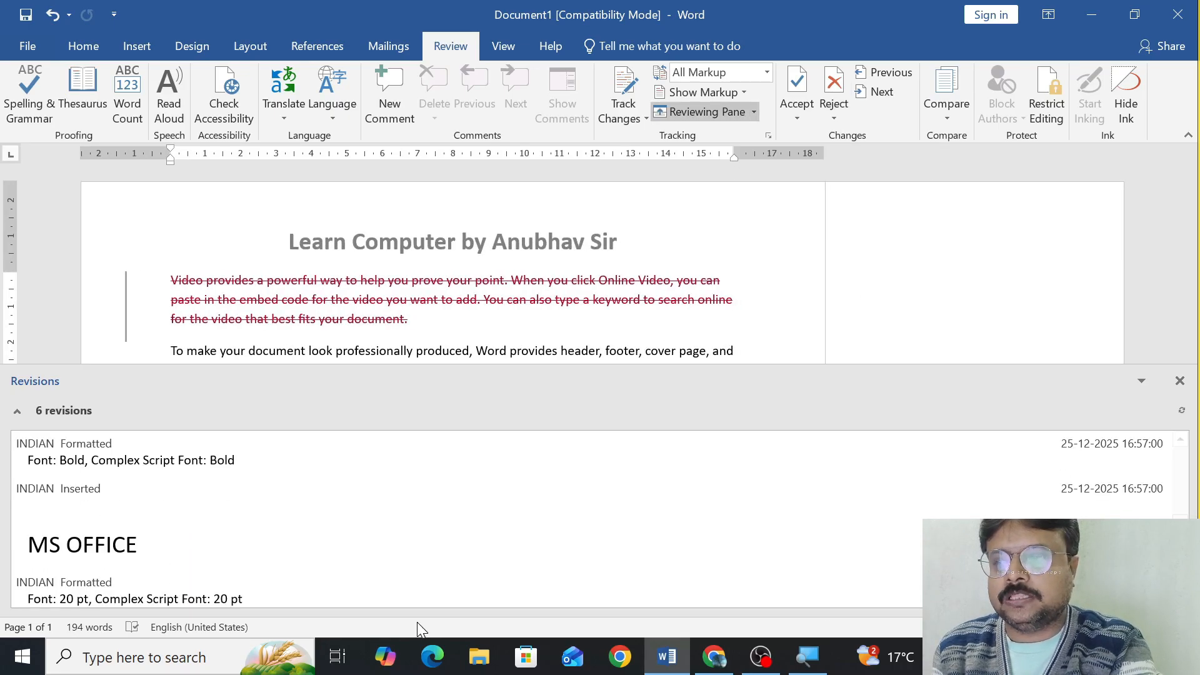
scroll(342, 505, "down", 1)
scroll(342, 505, "up", 2)
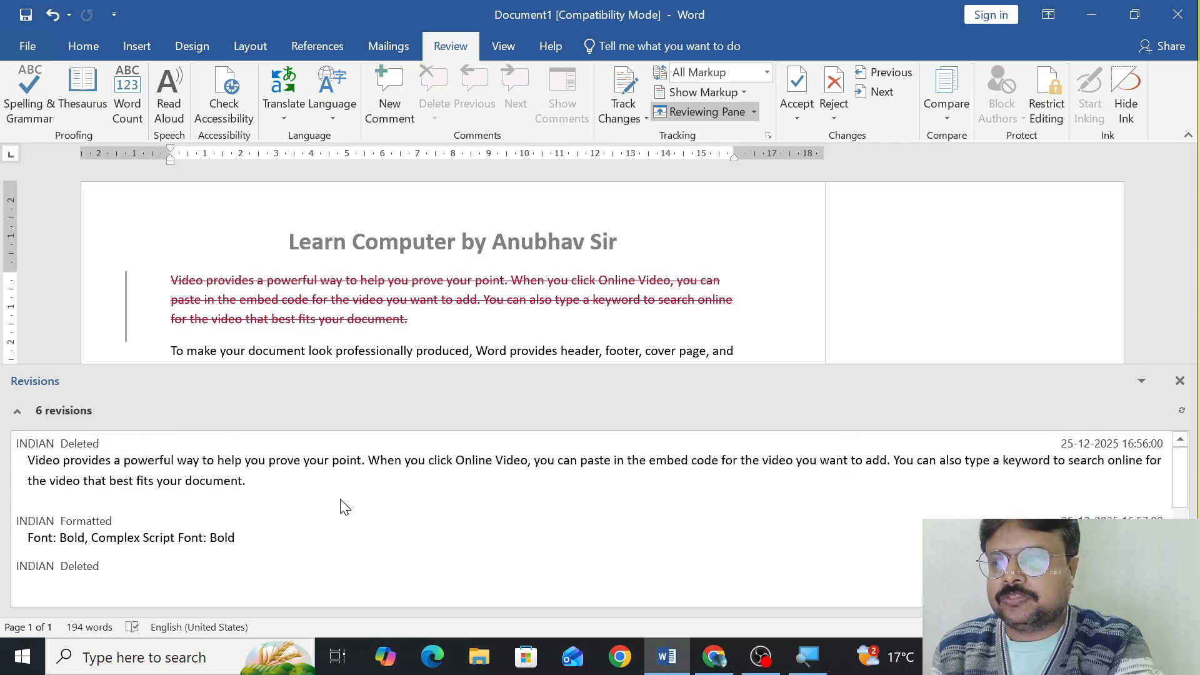
scroll(342, 505, "down", 2)
scroll(342, 505, "up", 2)
key("super+plus")
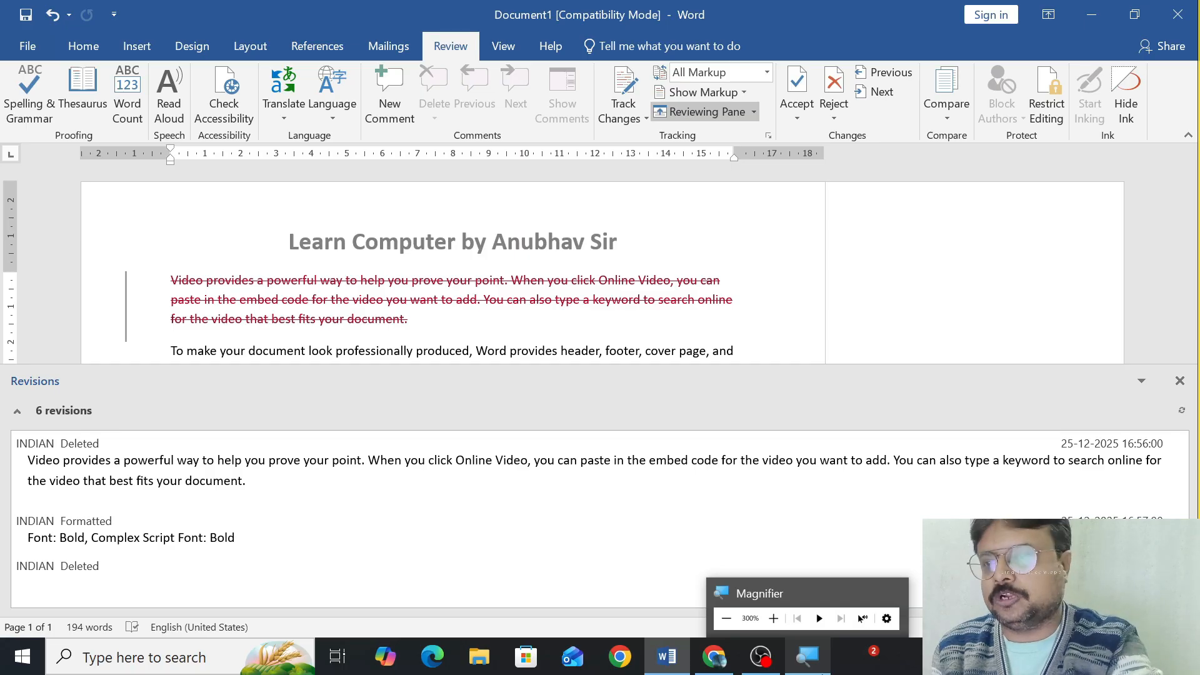
left_click(754, 111)
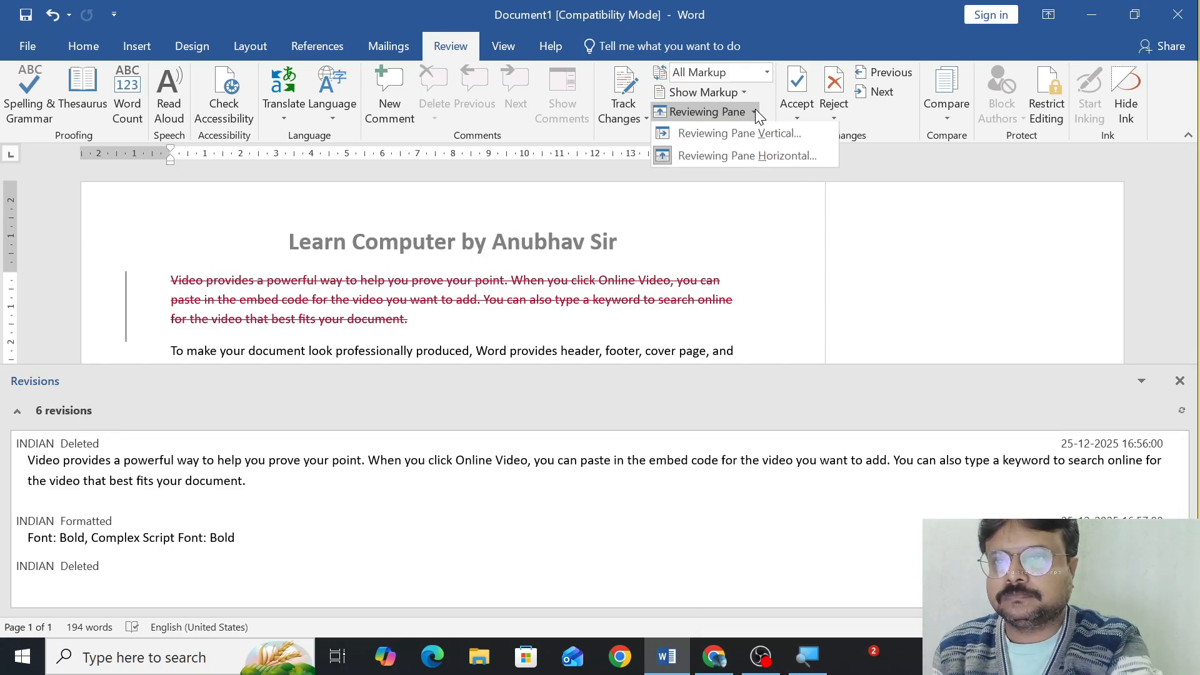
left_click(722, 115)
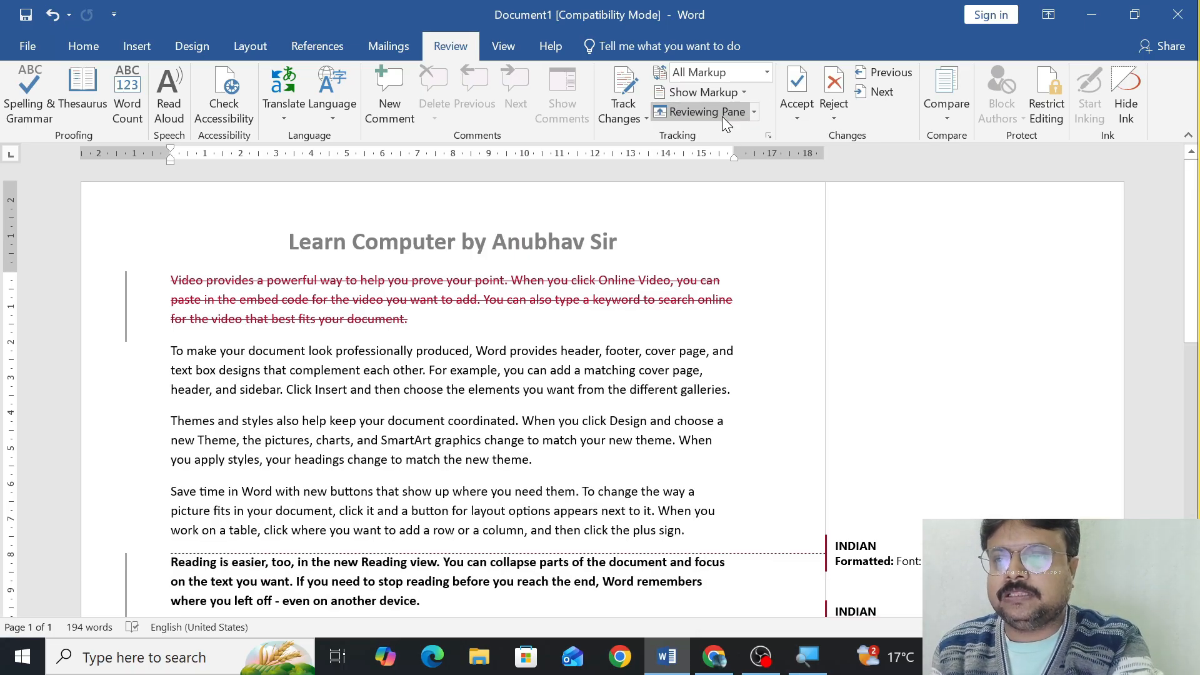
Accept the deletion of the opening paragraph and the bold formatting of the "Reading is easier" paragraph, moving to the next change each time.
left_click(803, 121)
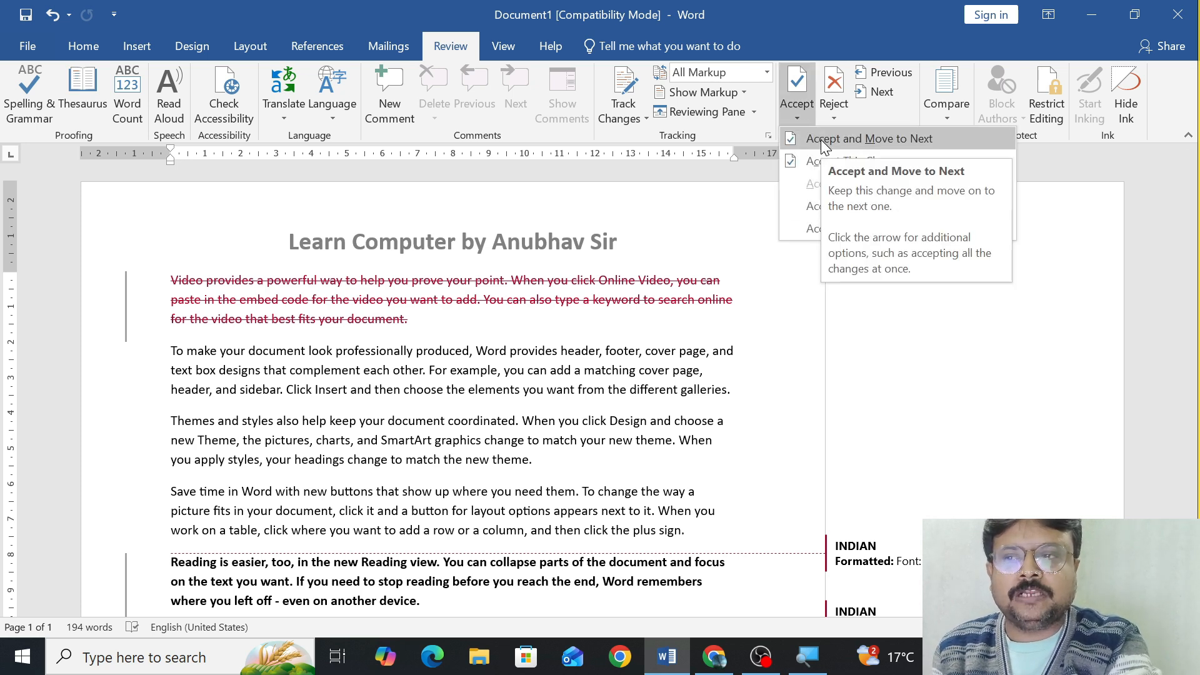
left_click(820, 140)
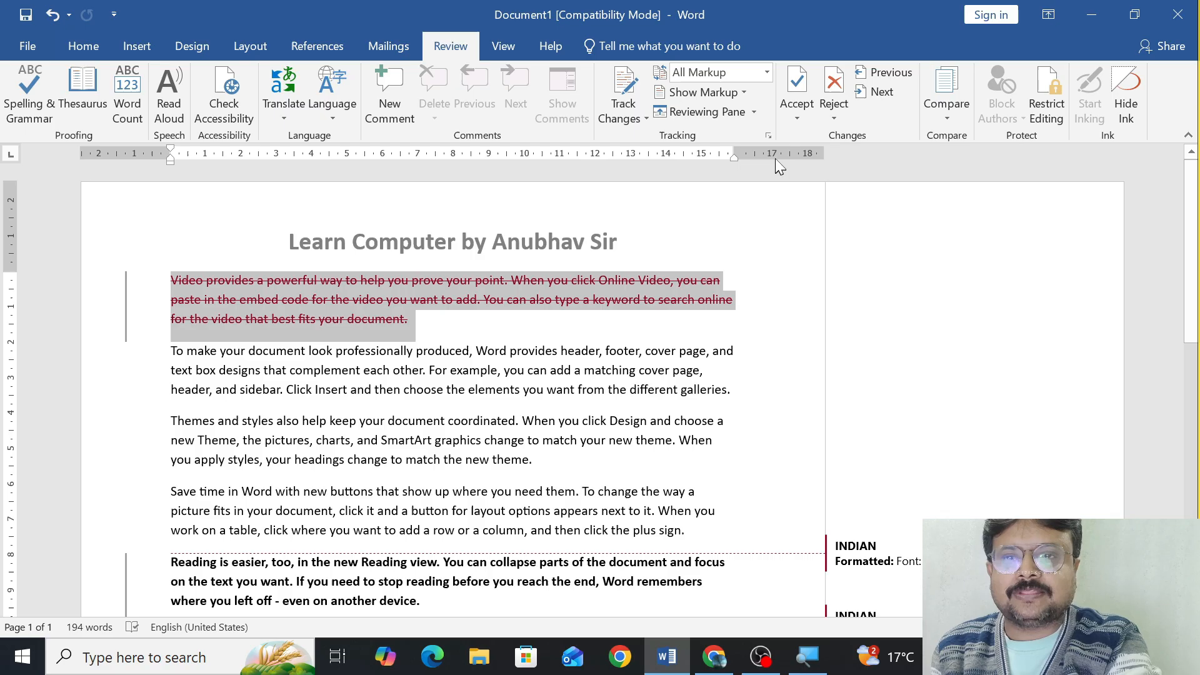
left_click(793, 121)
left_click(807, 139)
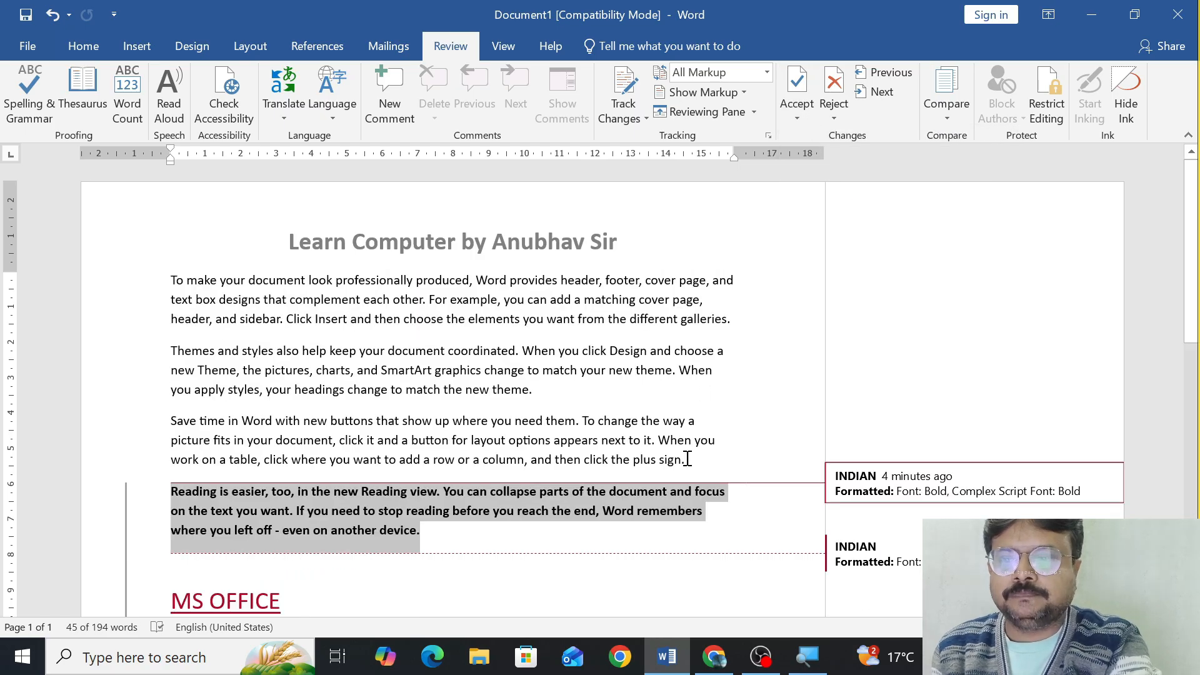
left_click(792, 120)
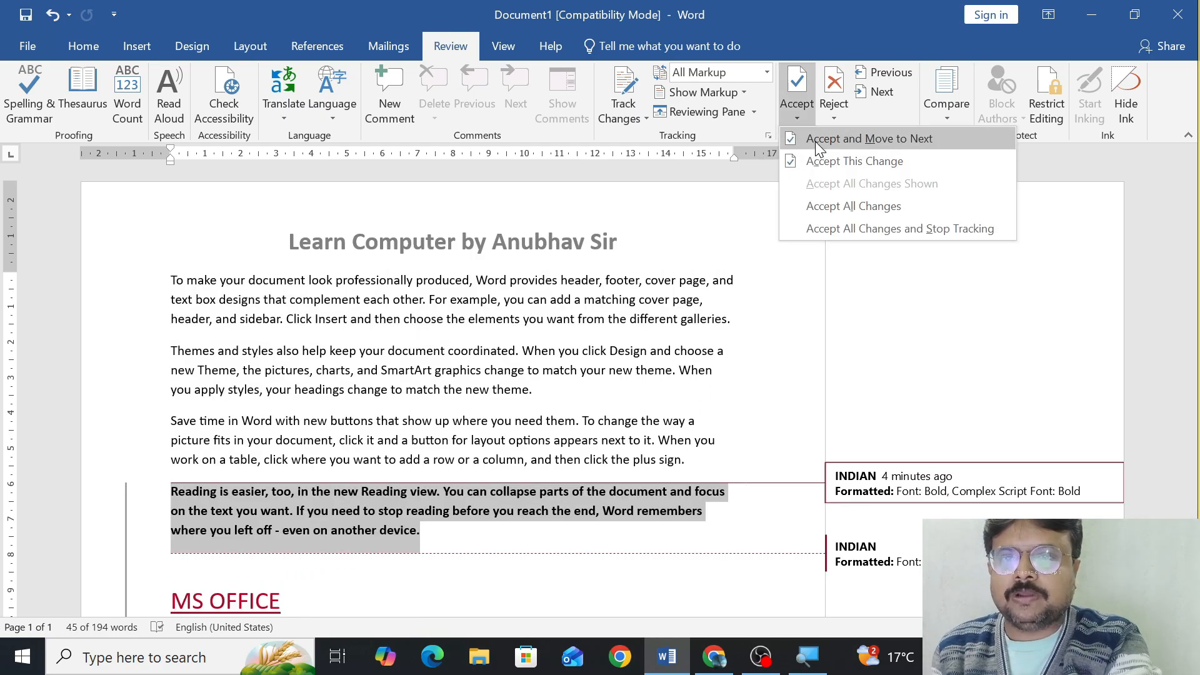
left_click(815, 140)
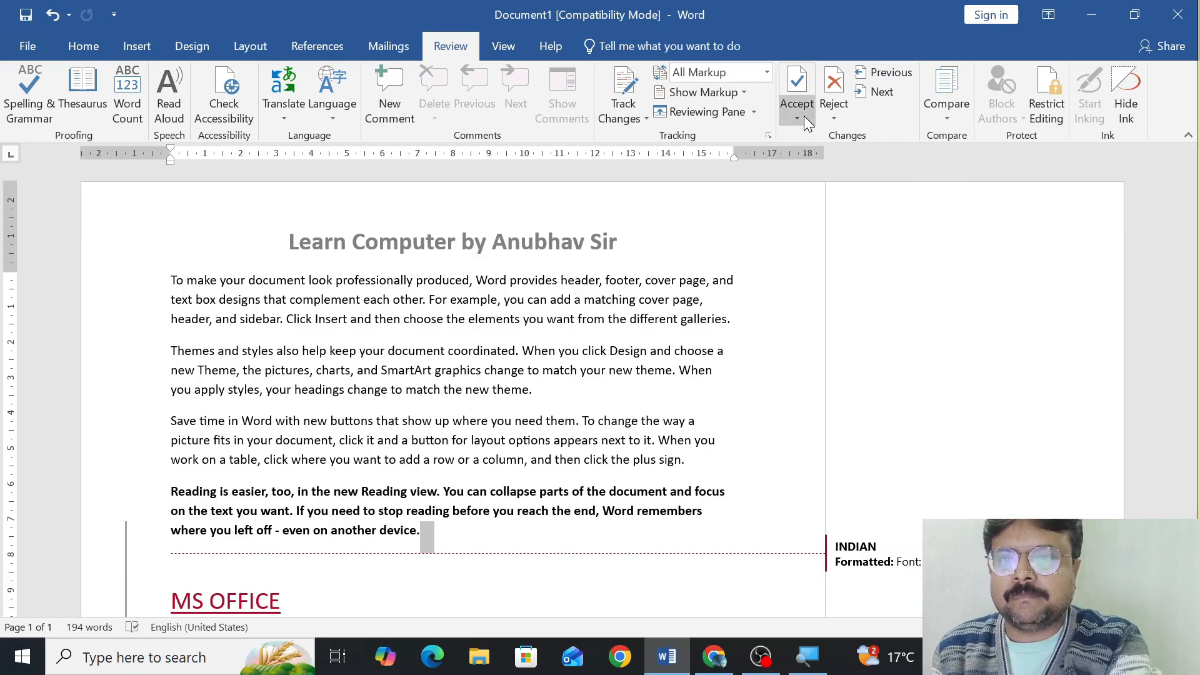
Accept the remaining tracked changes one by one, including the MS OFFICE insertion, and undo all the acceptances.
left_click(804, 115)
left_click(815, 142)
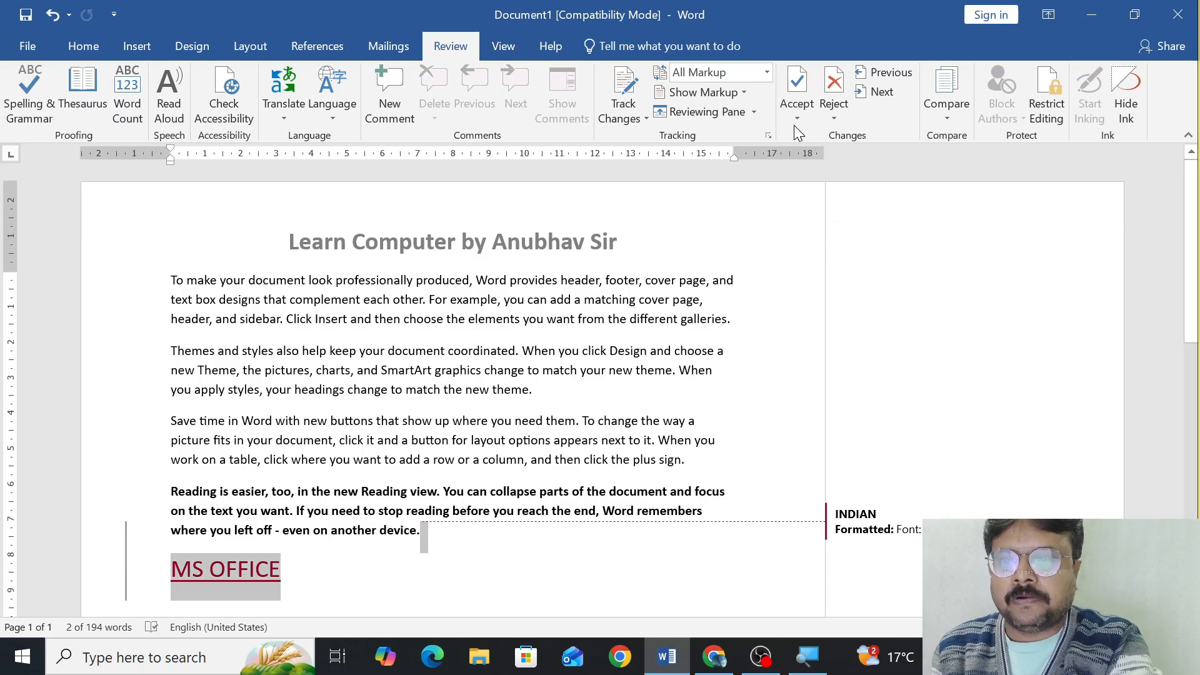
left_click(795, 118)
left_click(807, 143)
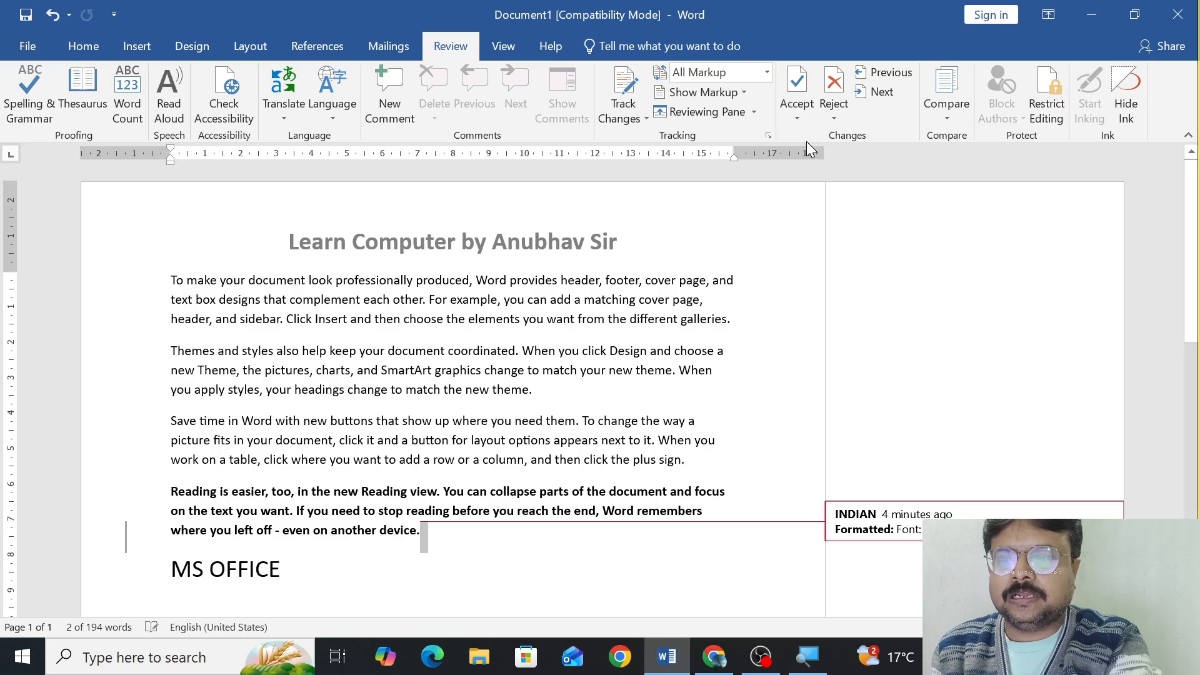
left_click(804, 115)
left_click(813, 145)
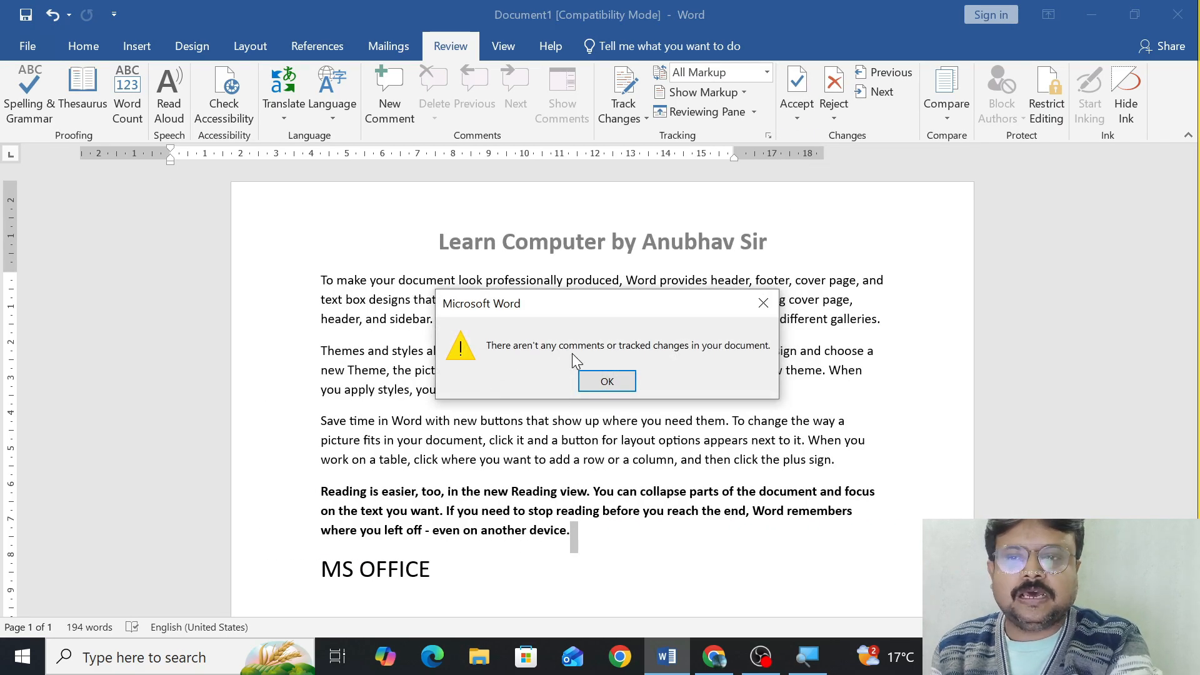
left_click(622, 380)
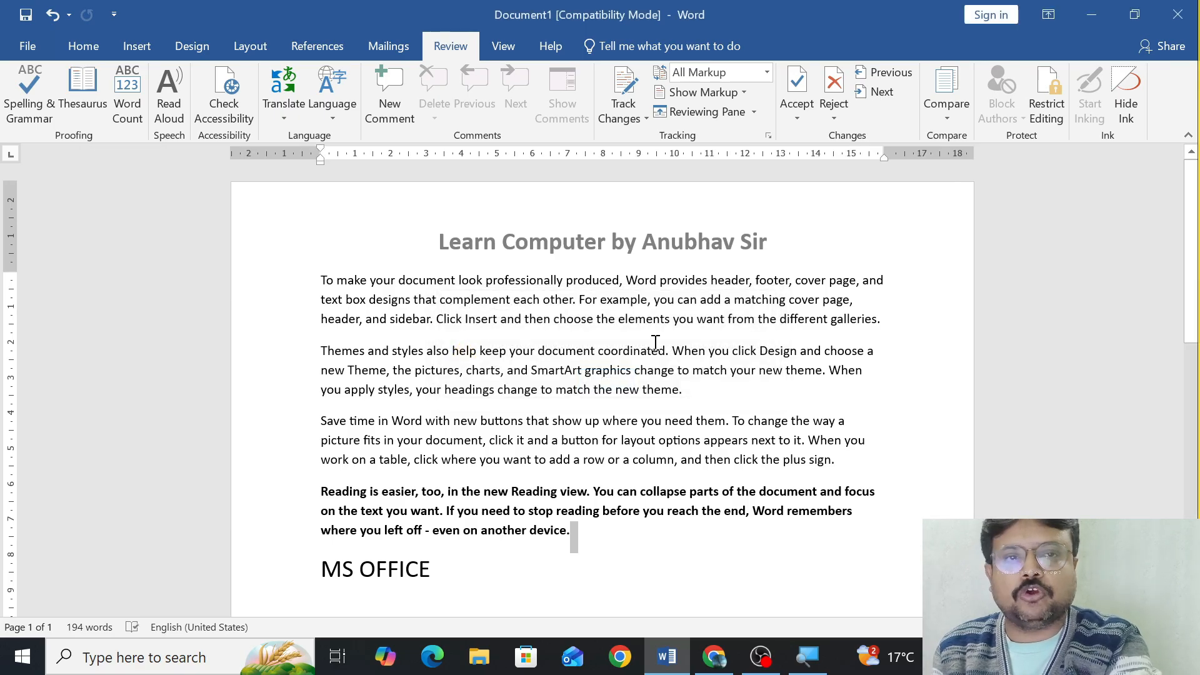
key("ctrl+z")
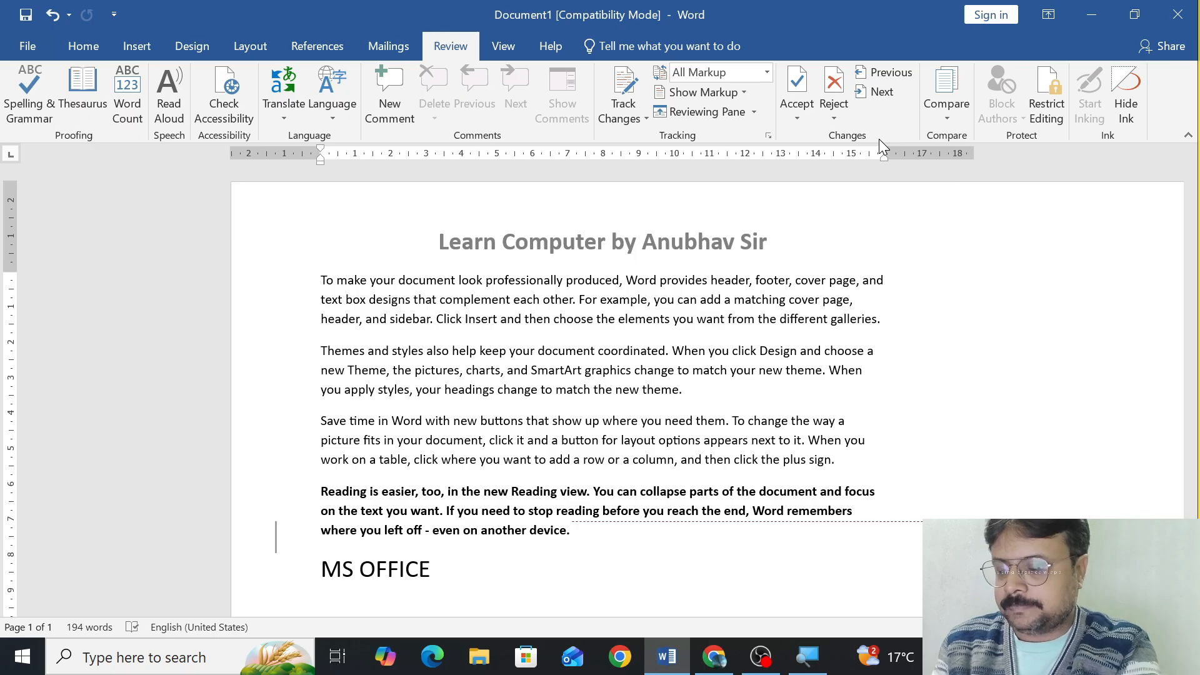
key("ctrl+z")
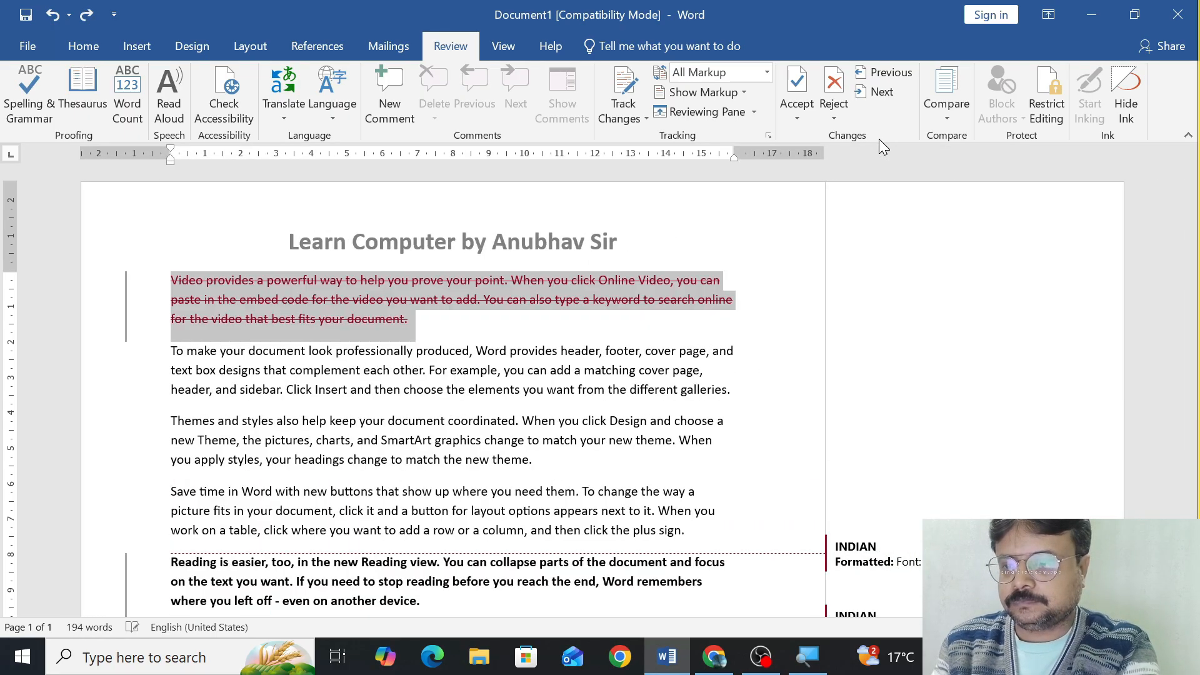
Accept only the deletion of the opening paragraph, and try to accept just the bold formatting change in the "Reading is easier" paragraph.
left_click(797, 119)
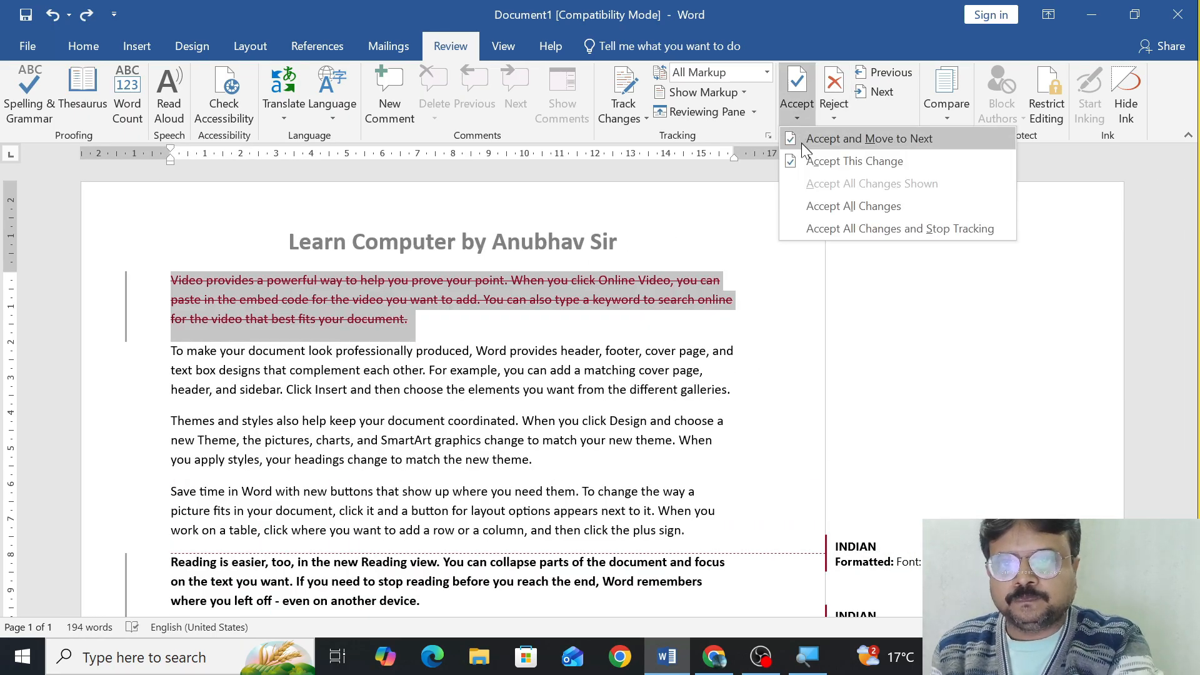
left_click(816, 157)
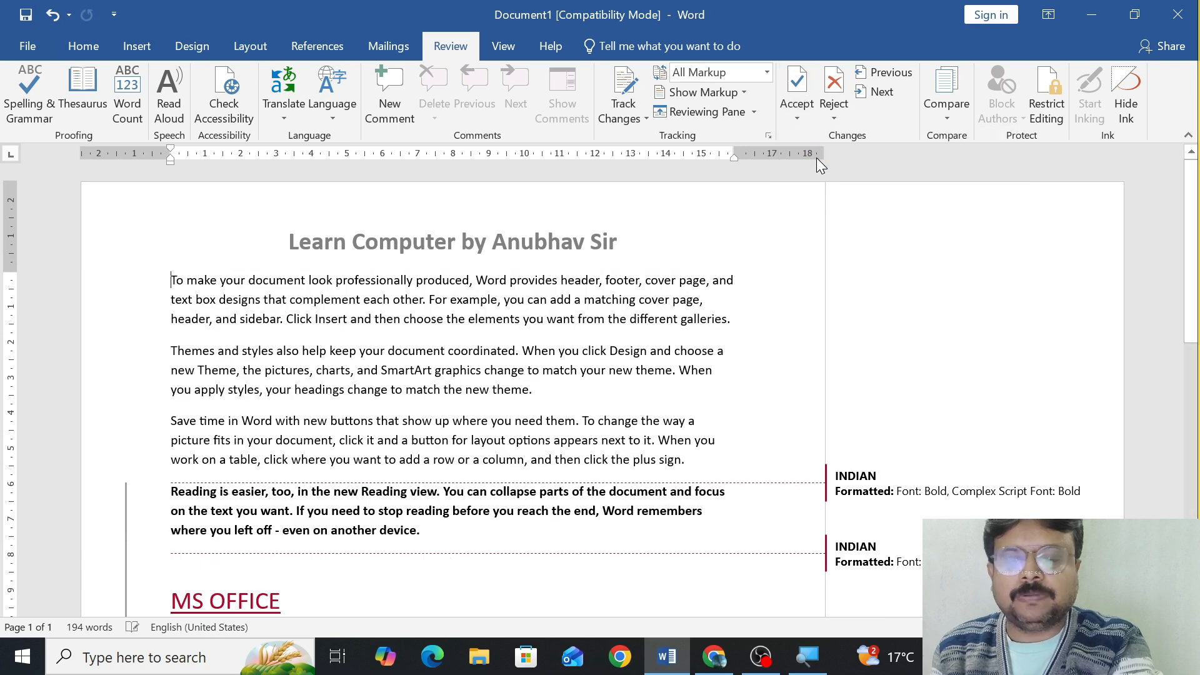
left_click(799, 117)
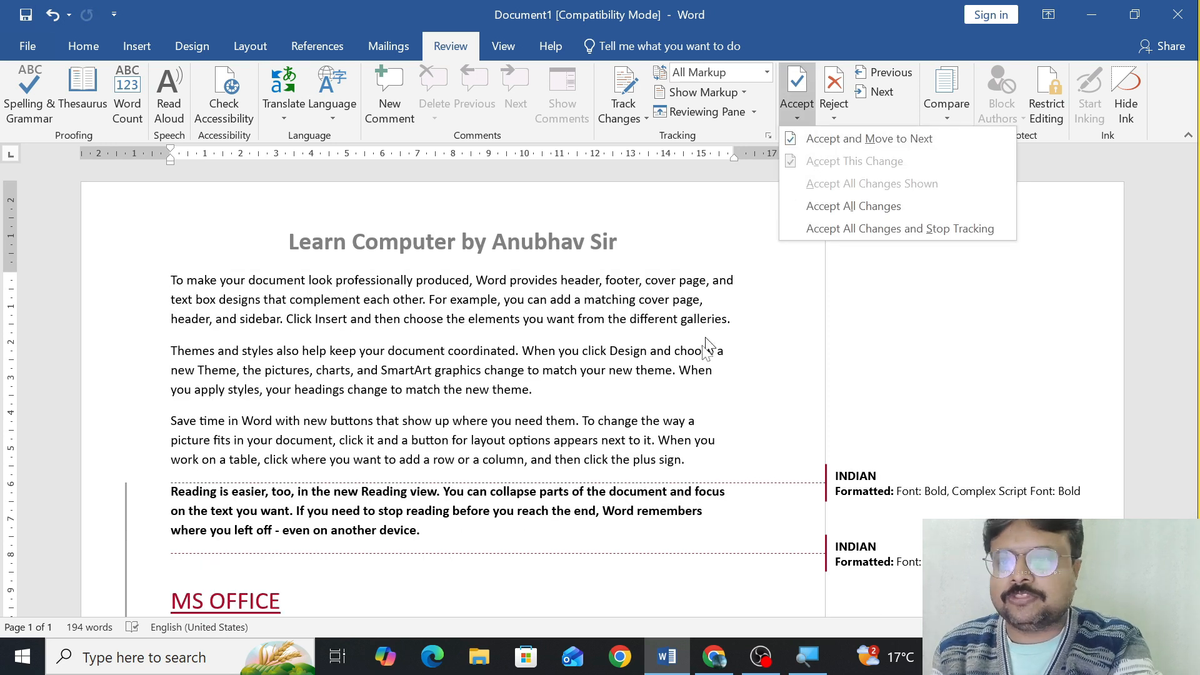
left_click(653, 492)
left_click(647, 497)
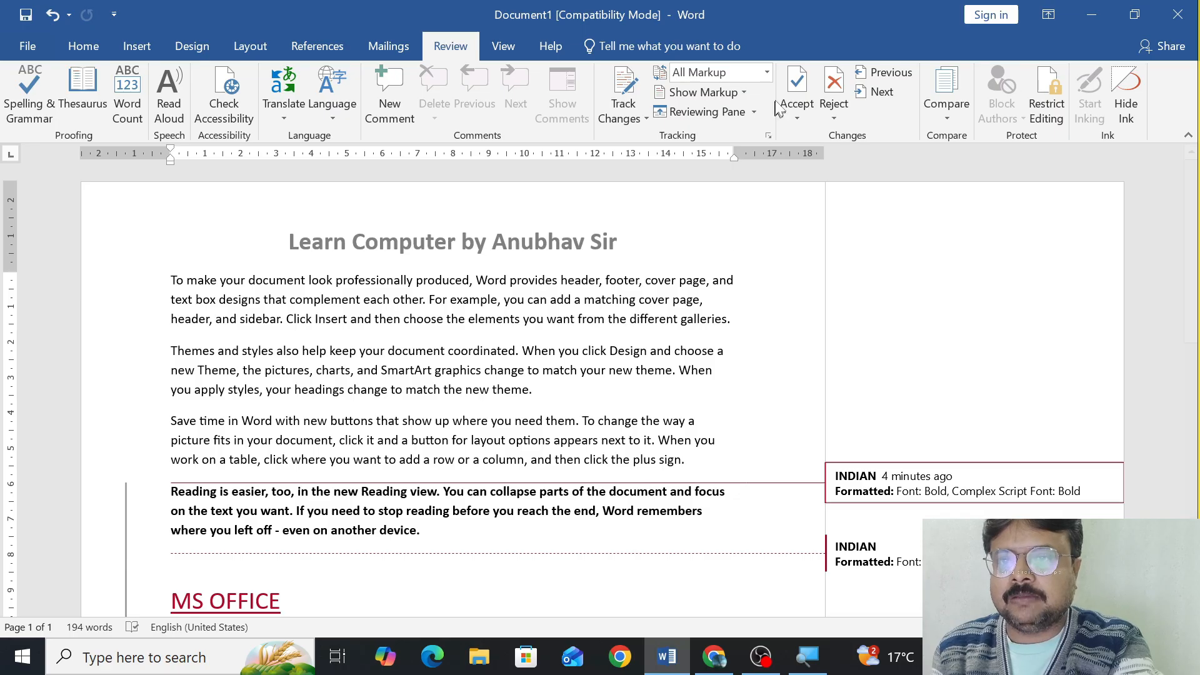
left_click(796, 107)
left_click(810, 161)
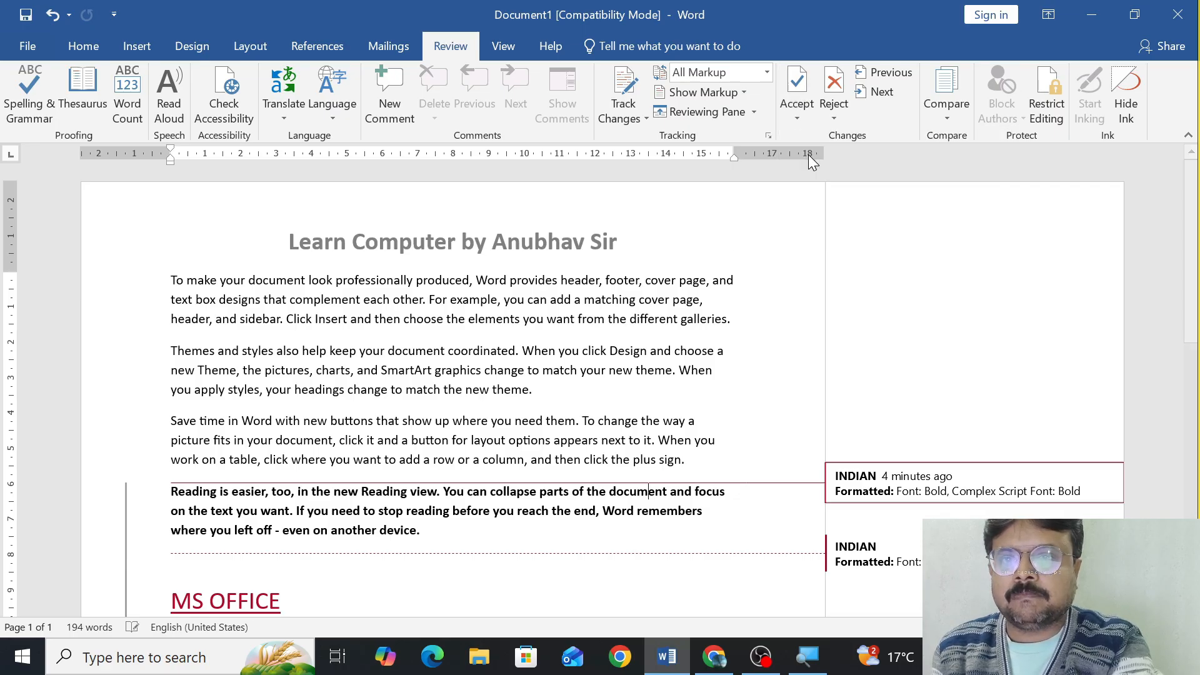
Accept all tracked changes in the document at once and undo the acceptance.
left_click(804, 117)
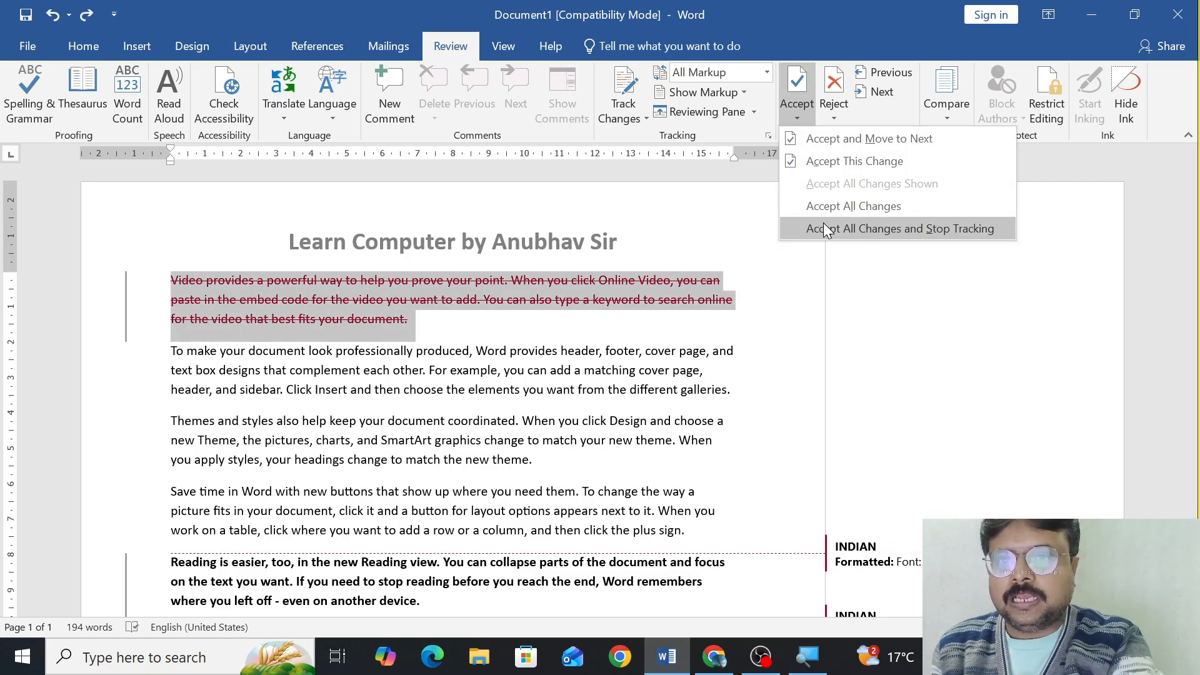
left_click(824, 206)
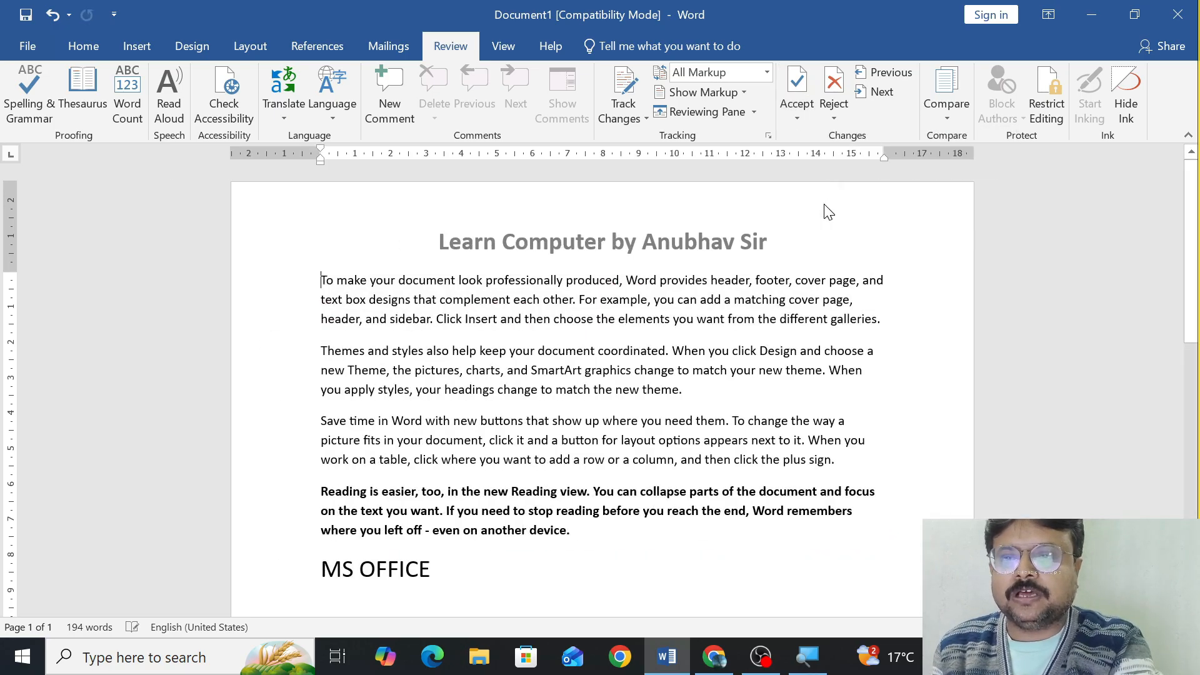
key("ctrl+z")
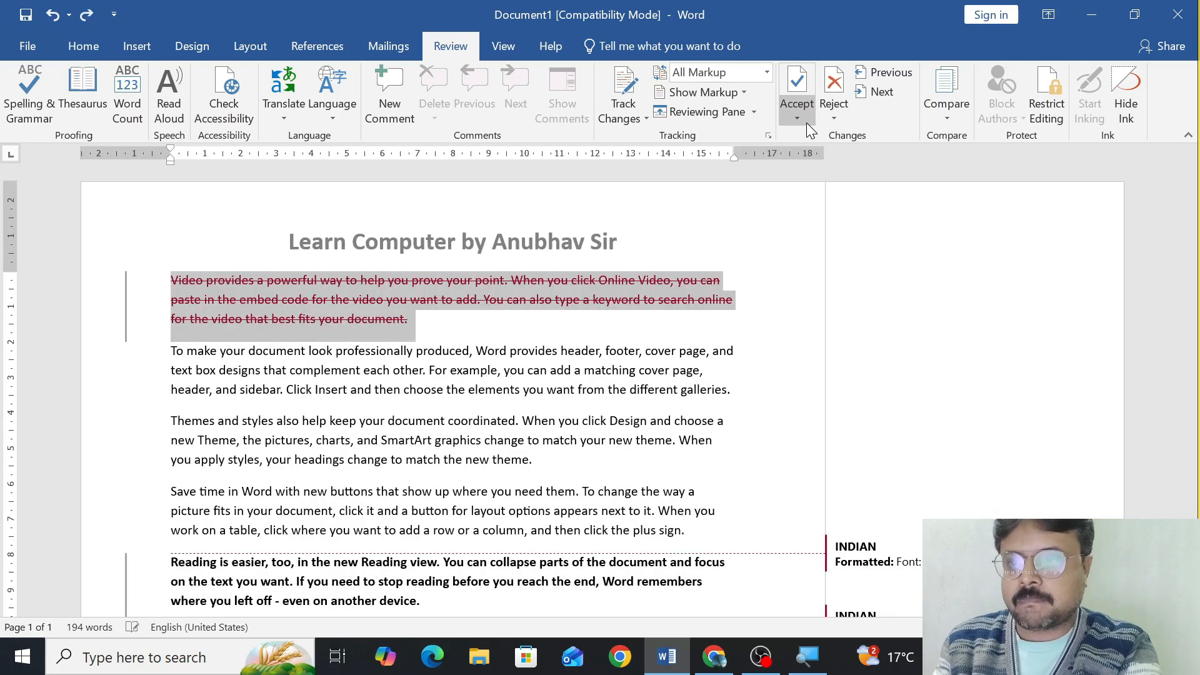
Accept all changes and stop tracking in one command, and undo it to restore the tracked revisions.
left_click(806, 123)
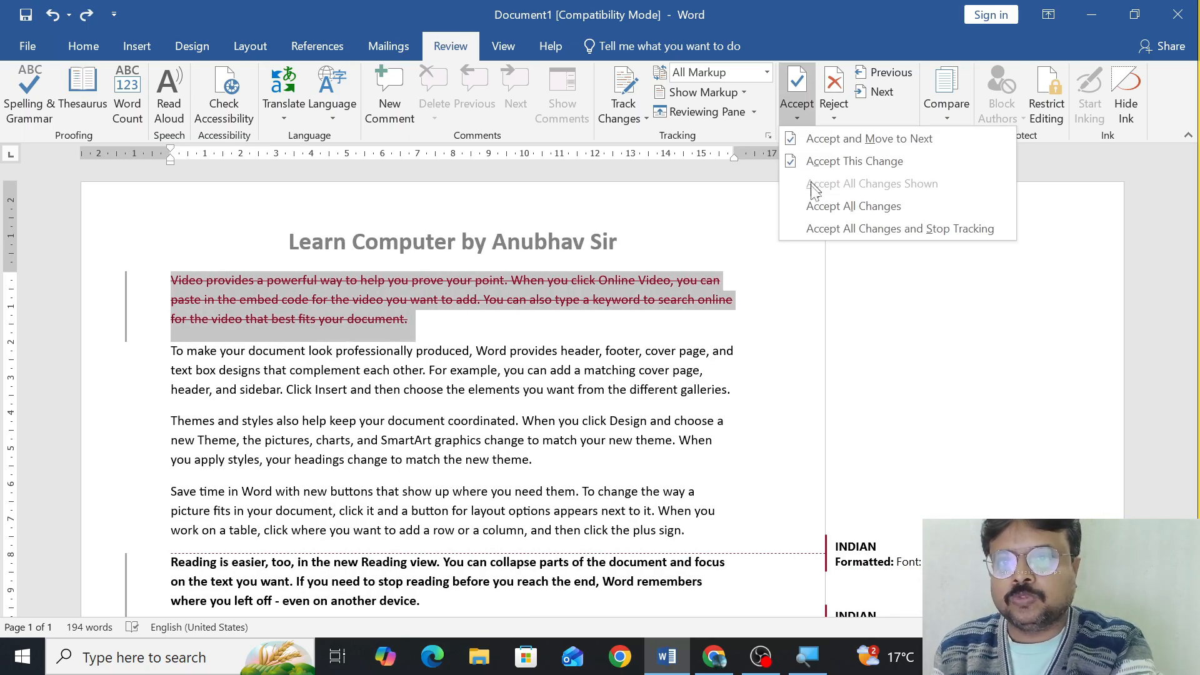
left_click(819, 229)
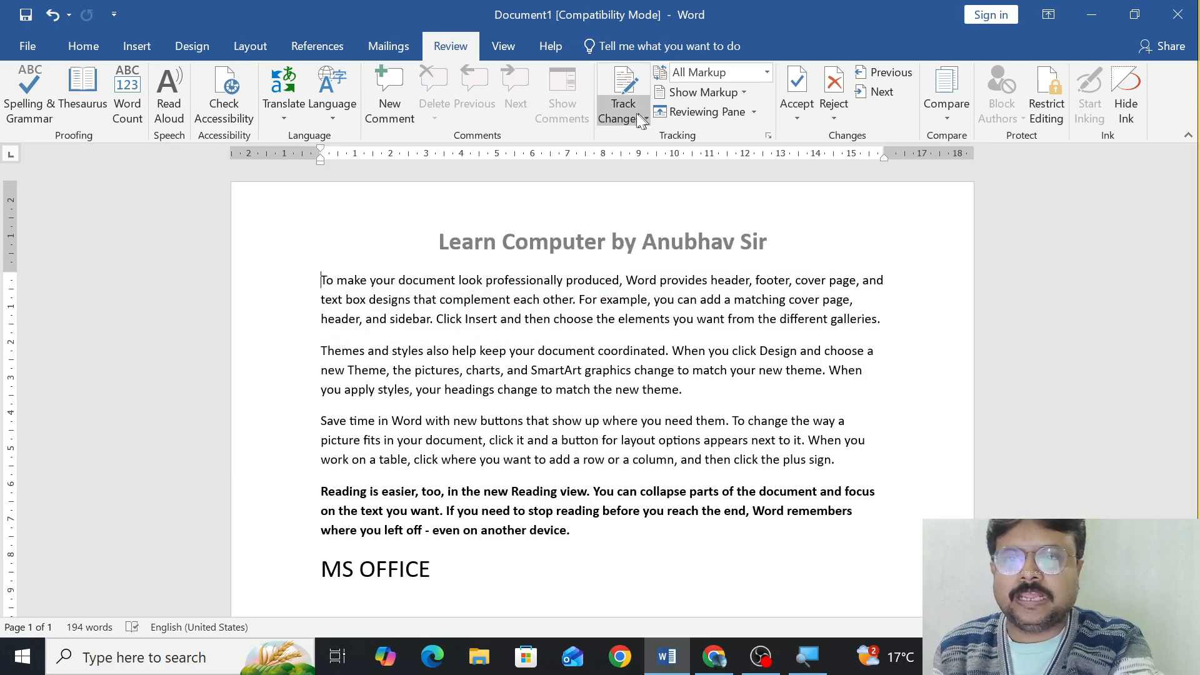
key("ctrl+z")
Reject the deletion of the opening paragraph and the bold formatting of the "Reading is easier" paragraph, moving on after each.
left_click(826, 120)
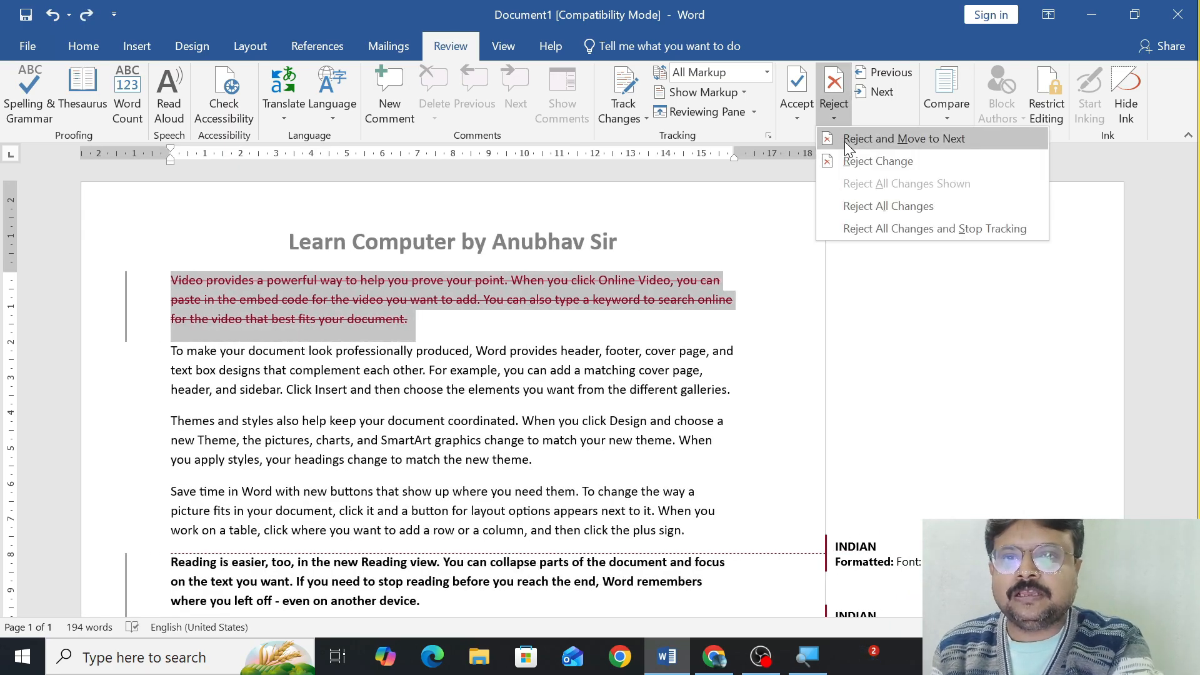
left_click(845, 140)
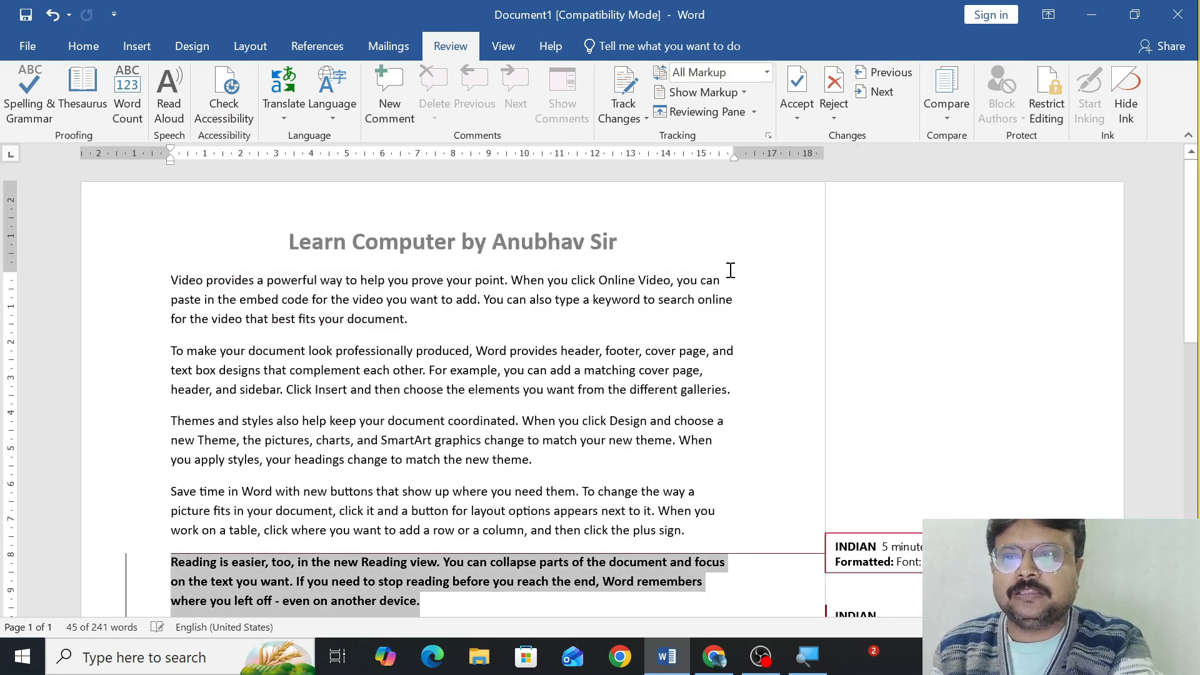
left_click(832, 117)
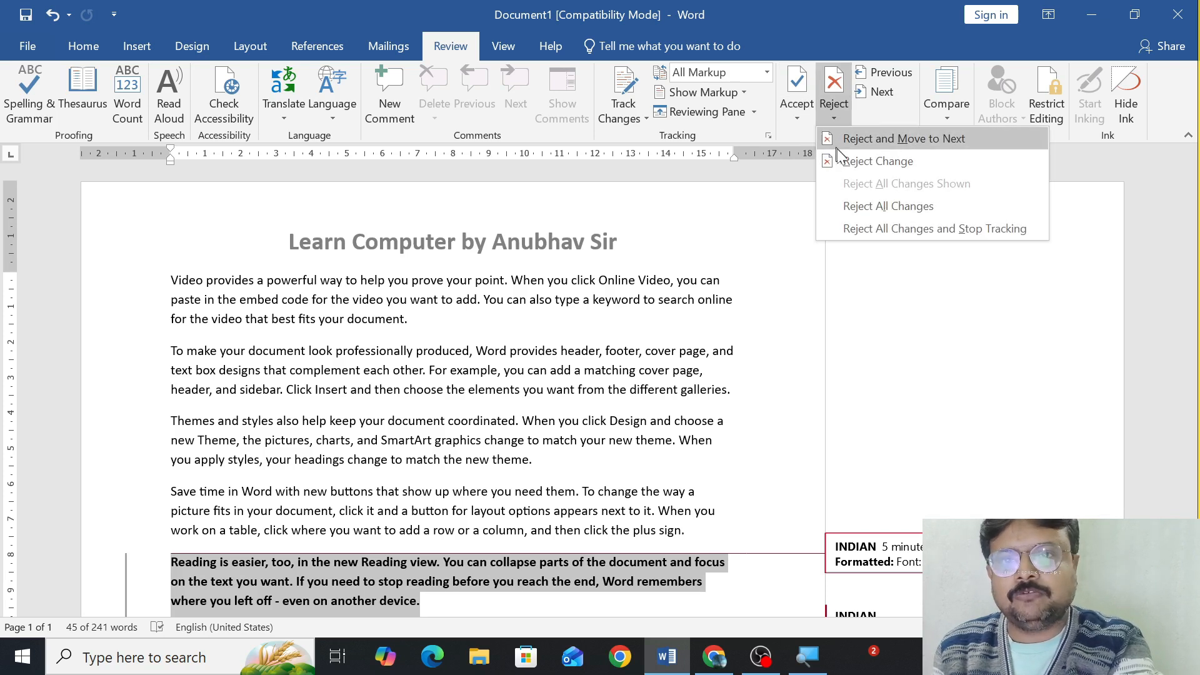
left_click(844, 139)
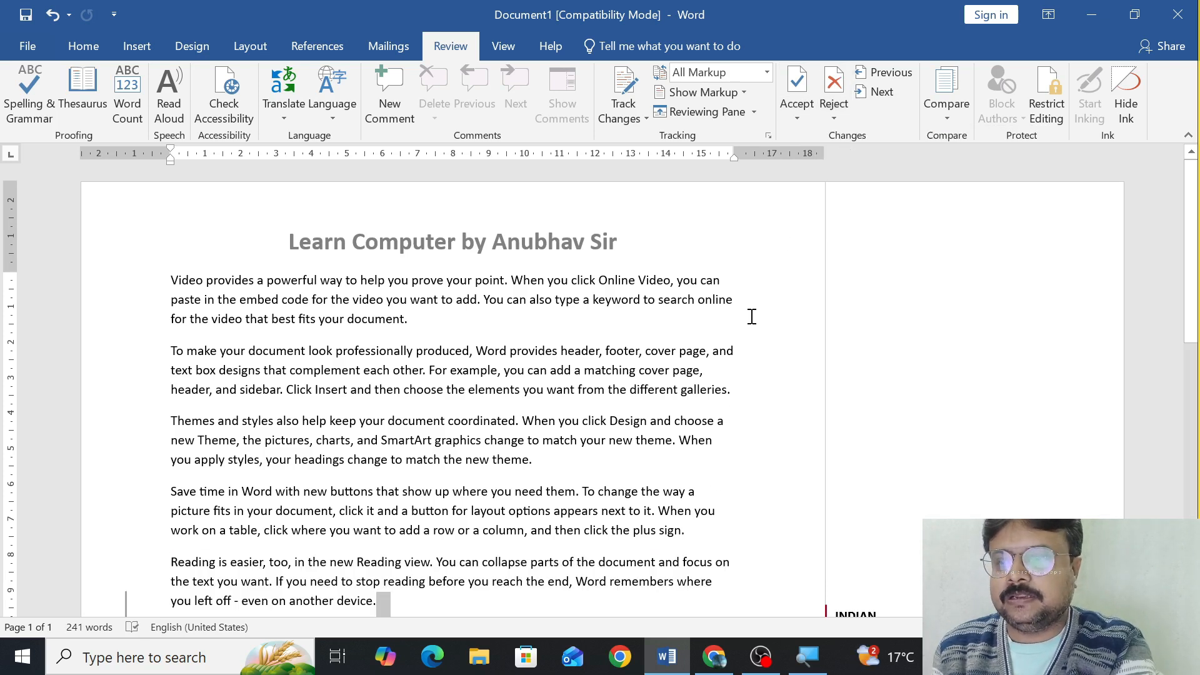
Reject the remaining tracked changes one by one, including the MS OFFICE insertion, and undo all the rejections.
left_click(832, 114)
left_click(866, 161)
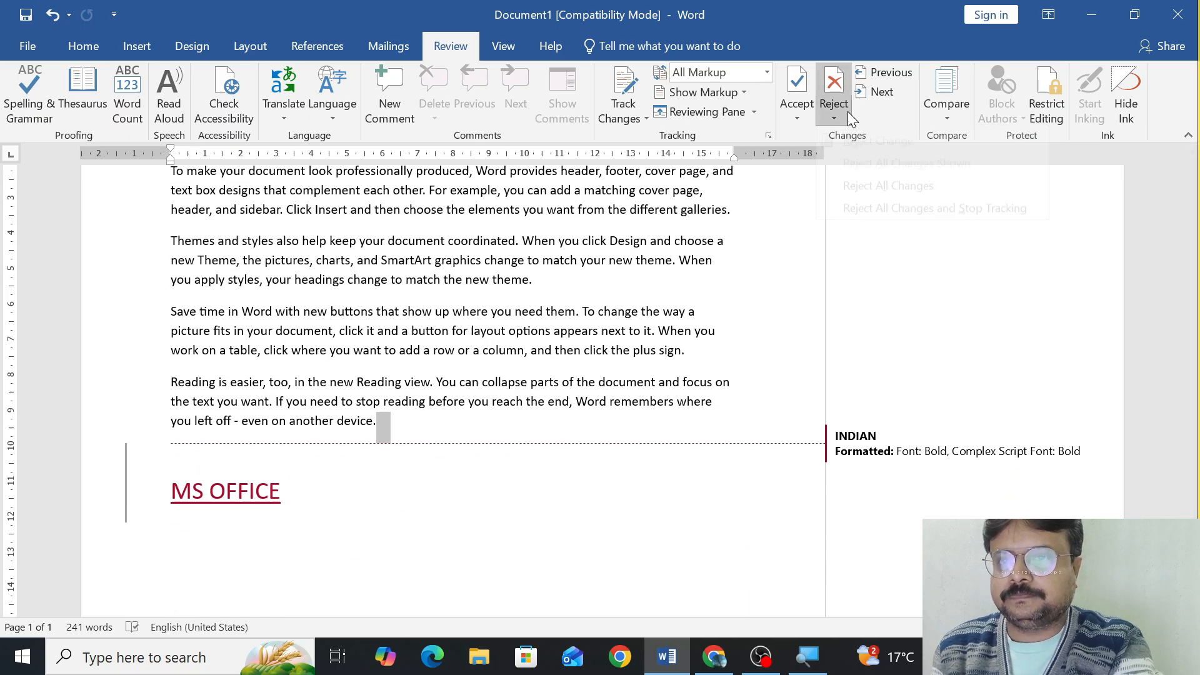
left_click(835, 113)
left_click(536, 410)
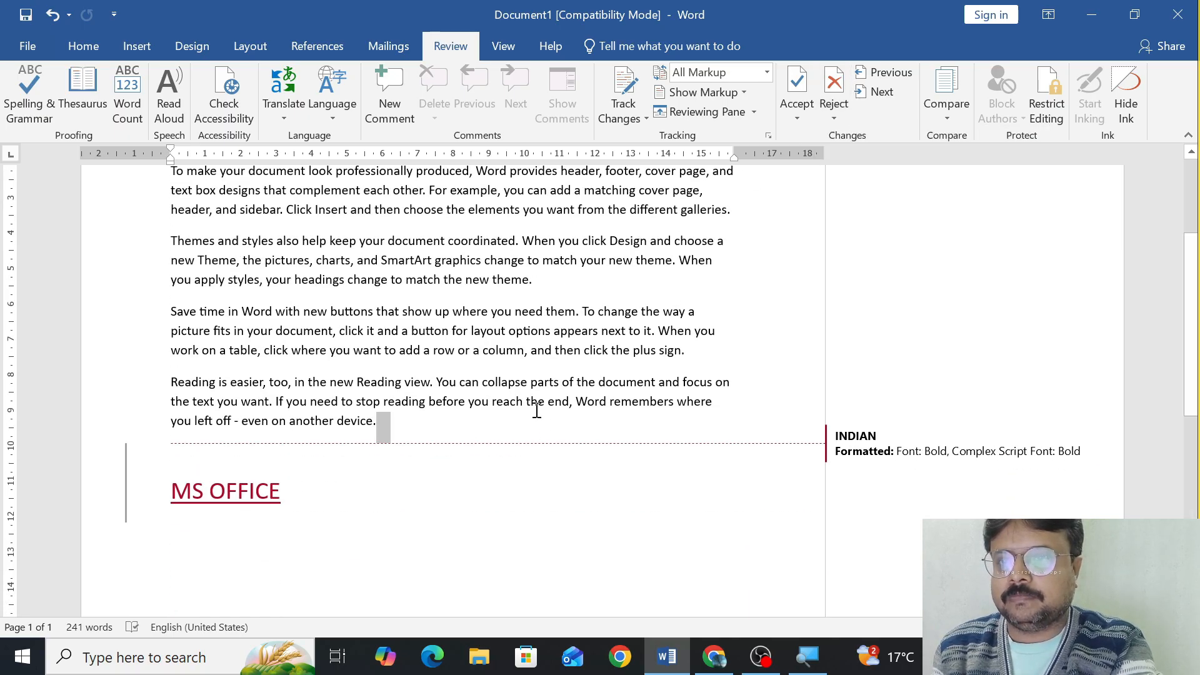
left_click(844, 114)
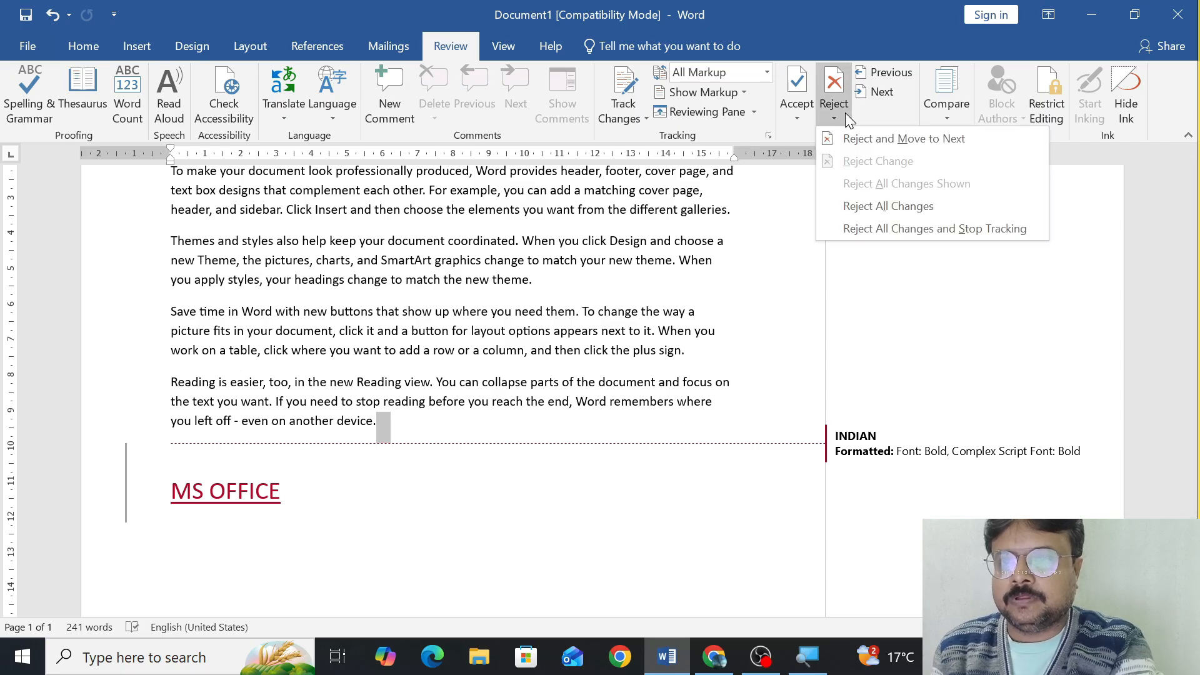
left_click(860, 140)
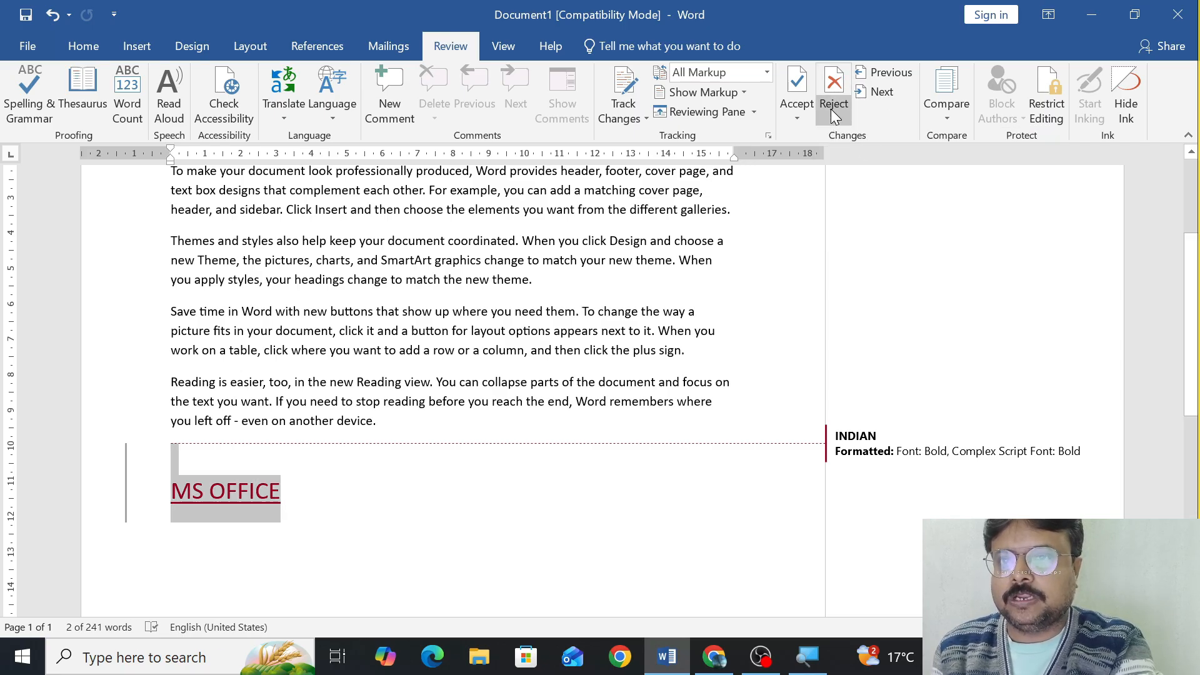
left_click(835, 116)
left_click(854, 141)
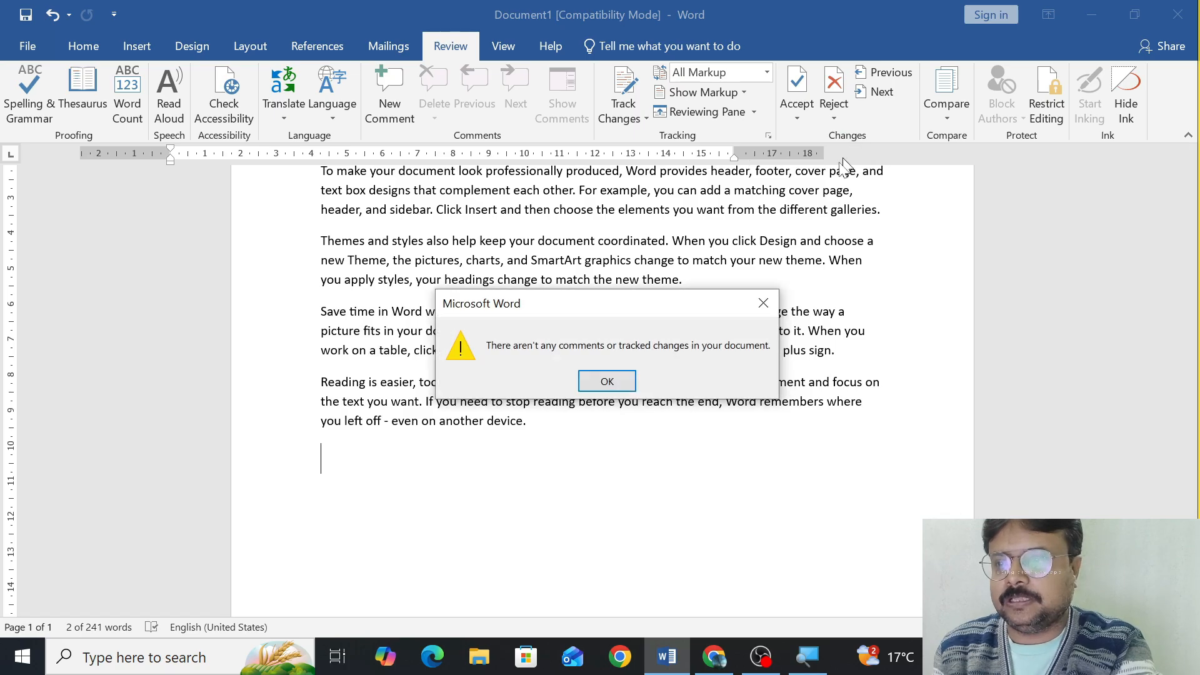
left_click(607, 380)
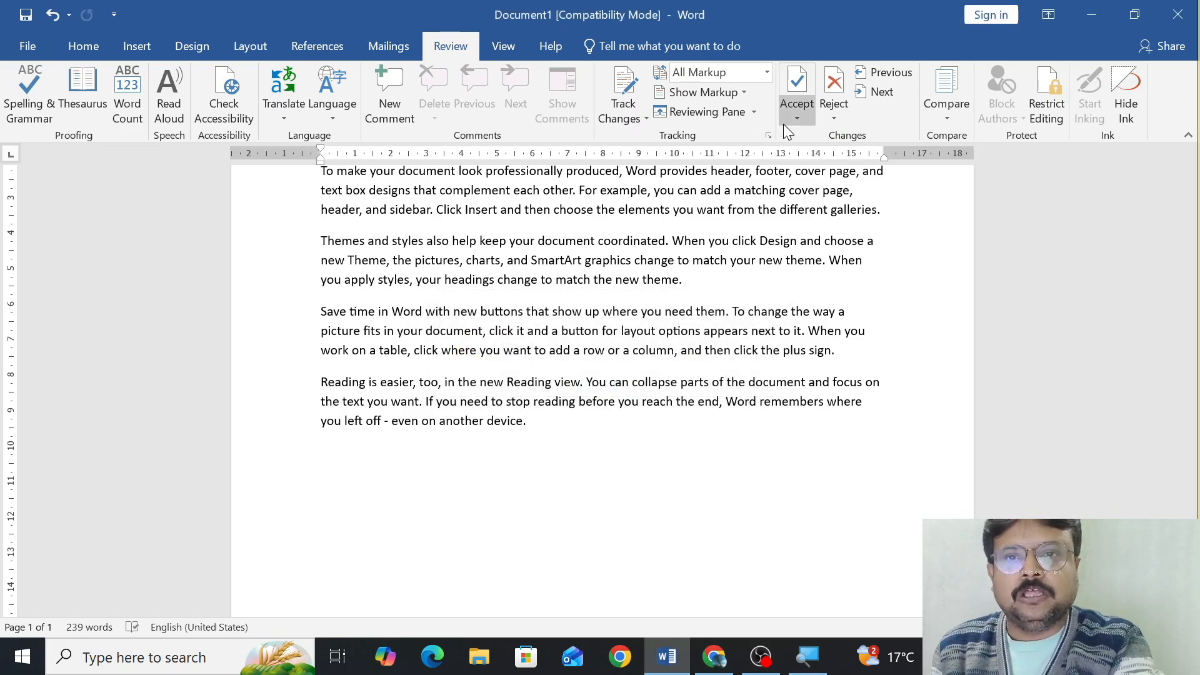
key("ctrl+z")
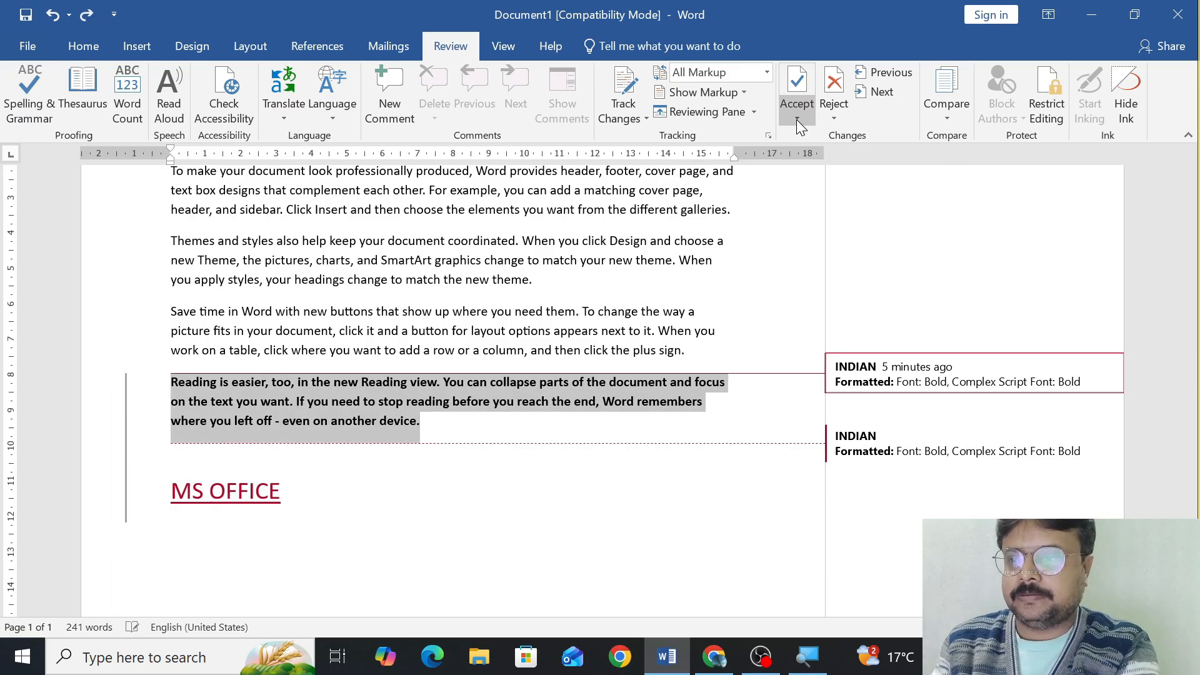
key("ctrl+z")
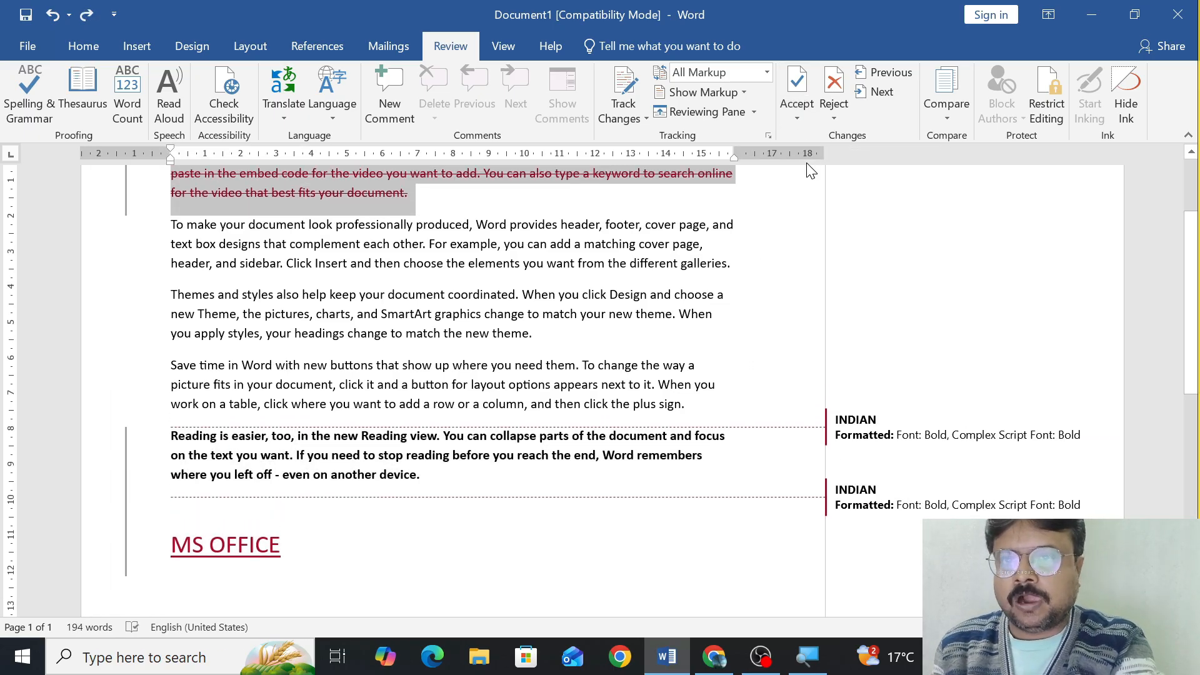
Step forward through the tracked changes, past the MS OFFICE insertion and around to the deleted opening paragraph.
left_click(875, 92)
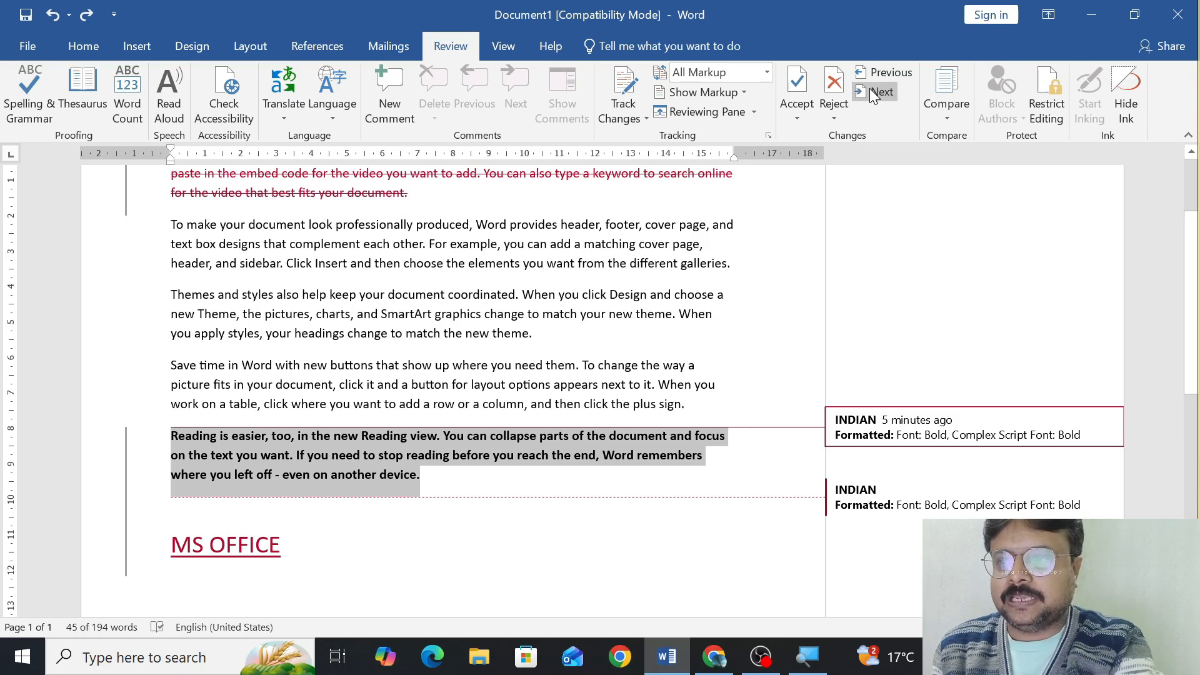
left_click(874, 93)
left_click(873, 94)
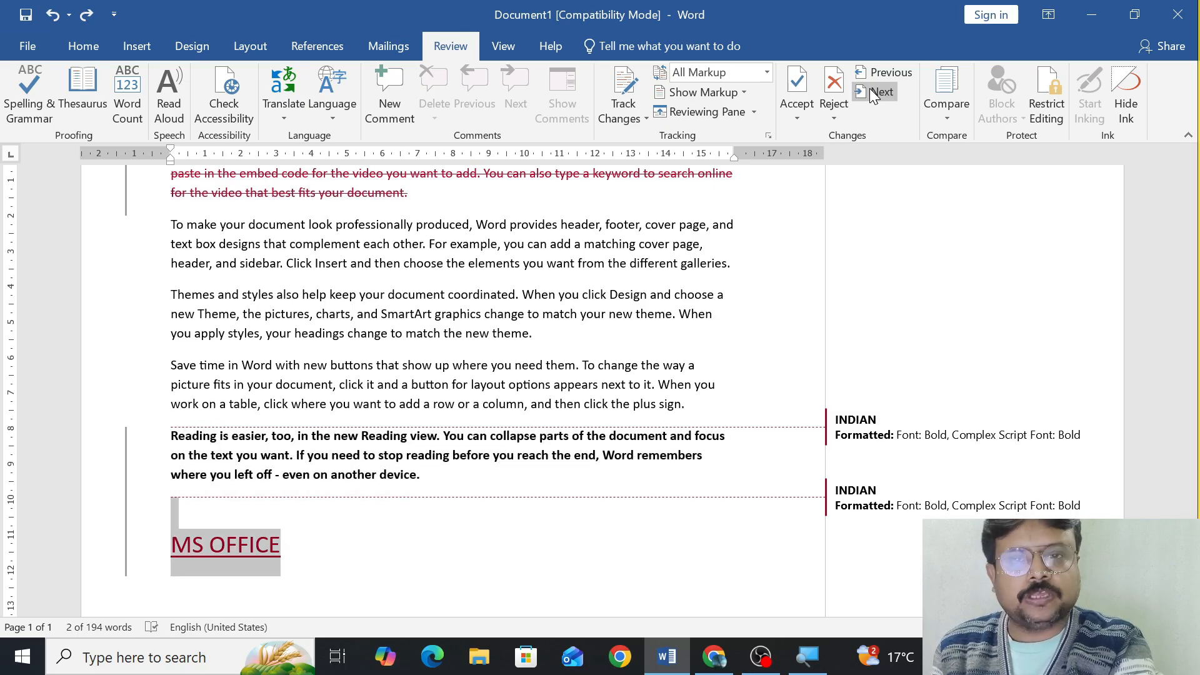
left_click(874, 94)
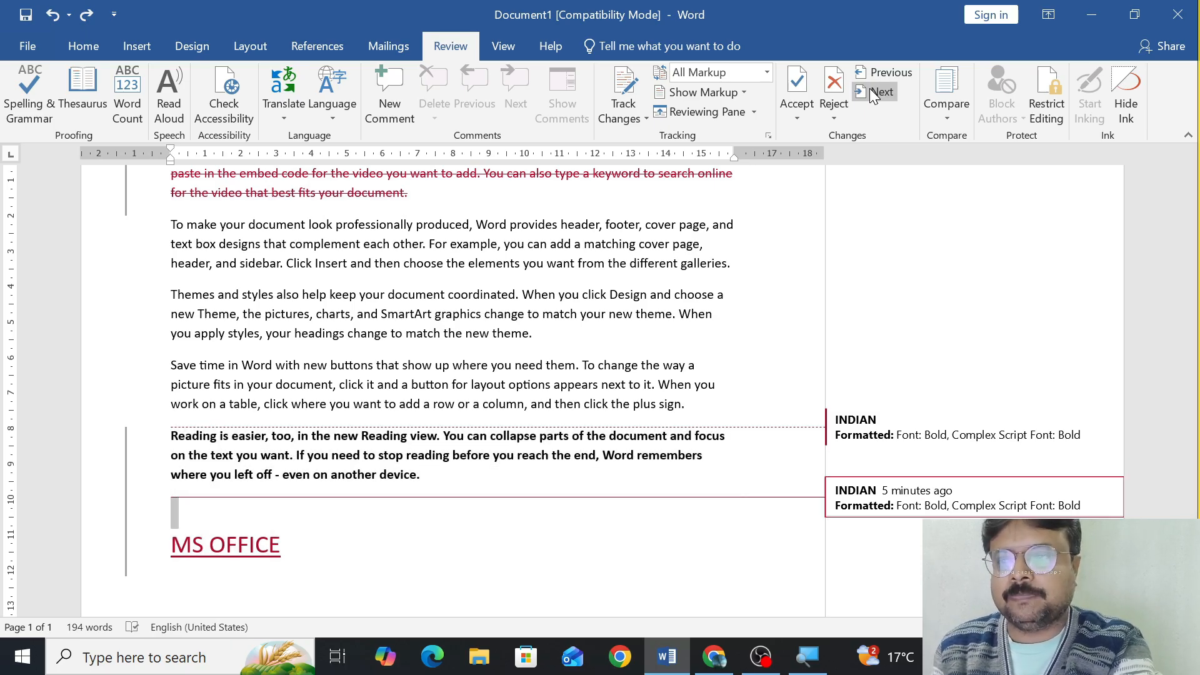
left_click(873, 94)
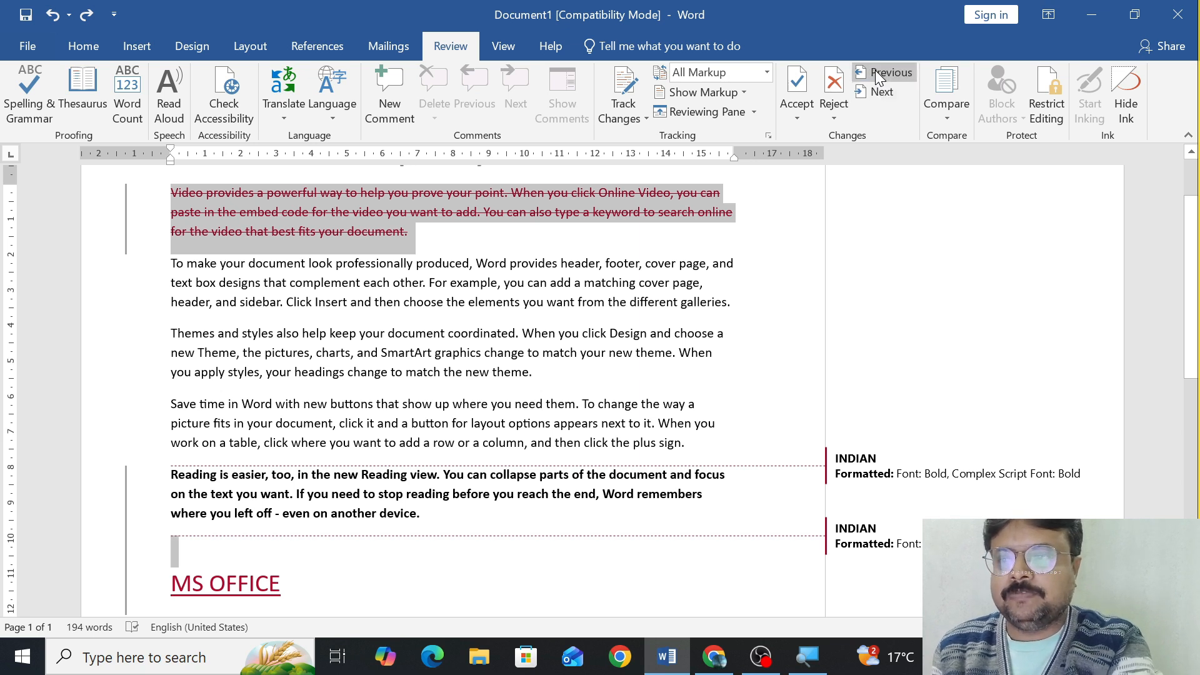
Step backward through the tracked changes to the MS OFFICE insertion, and go forward again by one change.
left_click(875, 72)
left_click(875, 72)
left_click(875, 72)
left_click(875, 72)
left_click(875, 72)
left_click(875, 72)
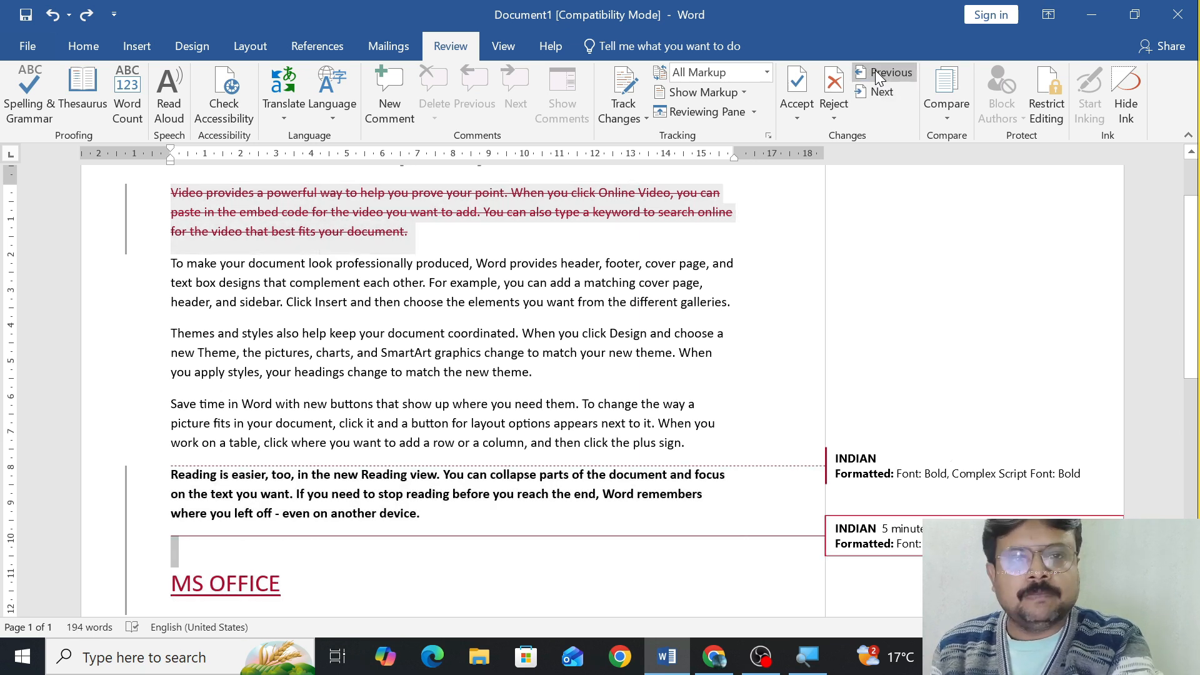
left_click(875, 72)
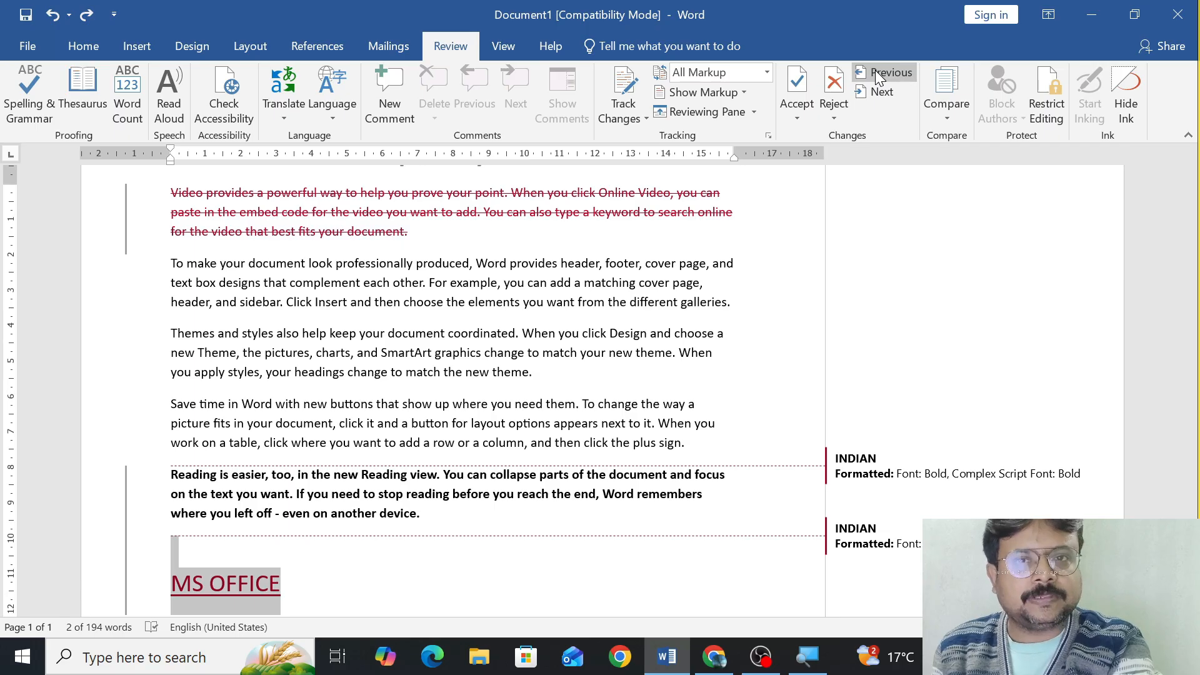
left_click(880, 92)
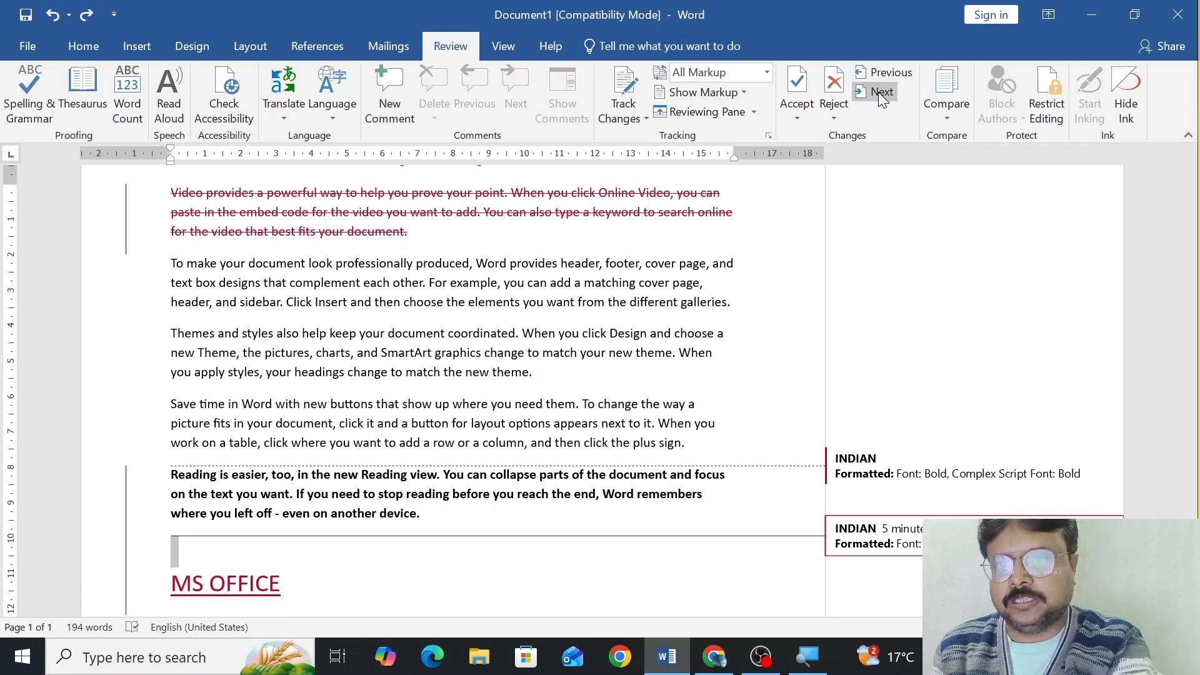
View the Compare and Combine options, and close the document without saving its changes.
left_click(944, 120)
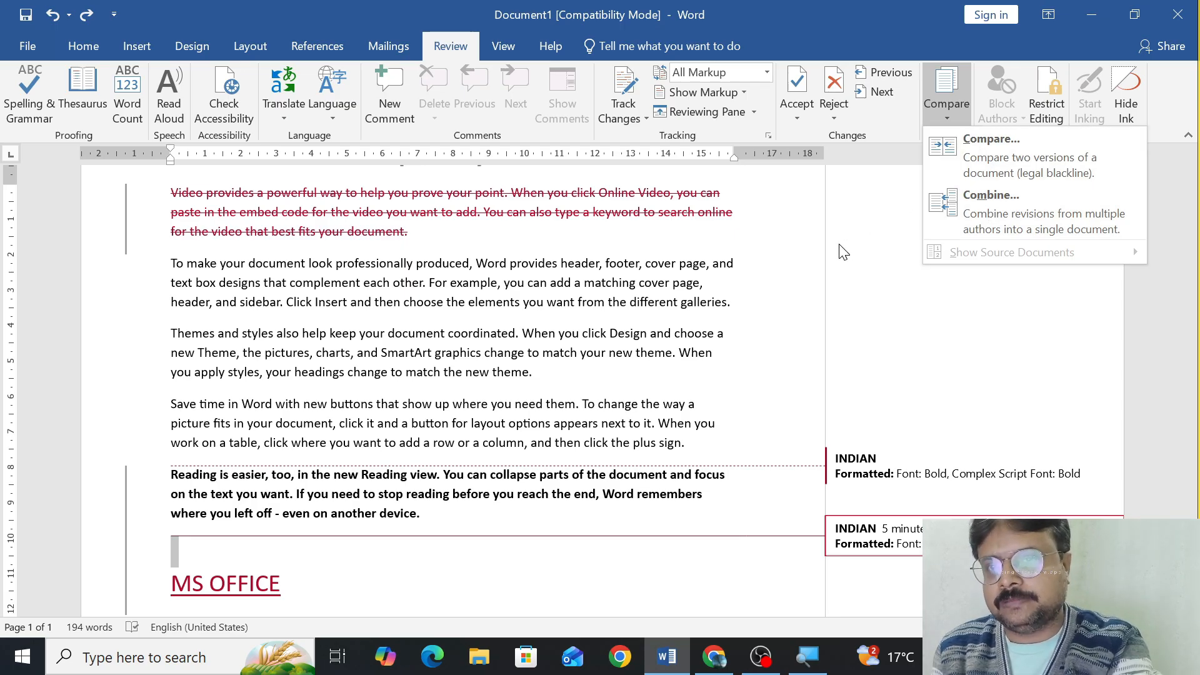
left_click(783, 248)
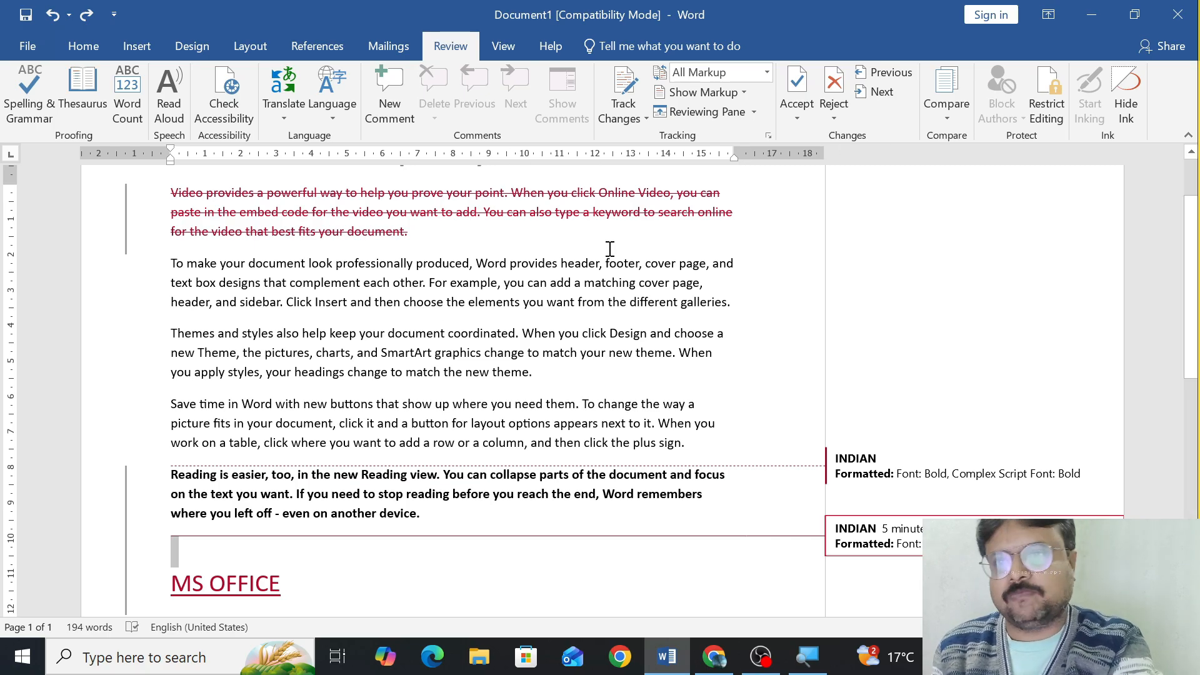
left_click(1177, 15)
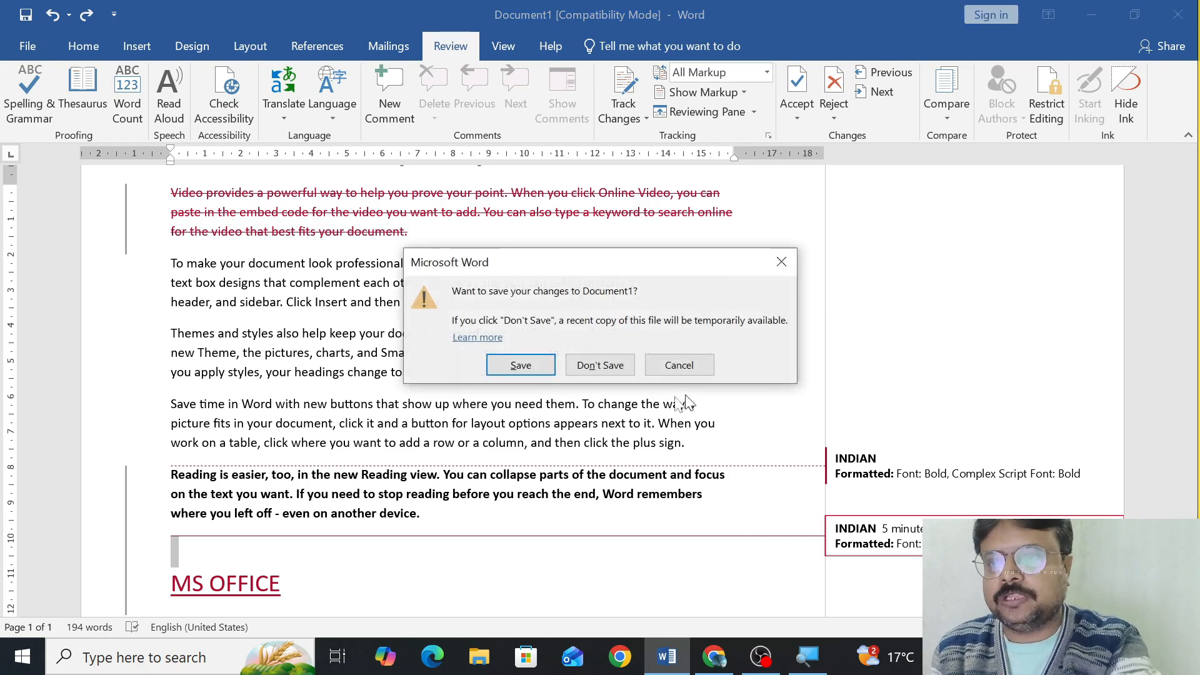
left_click(600, 366)
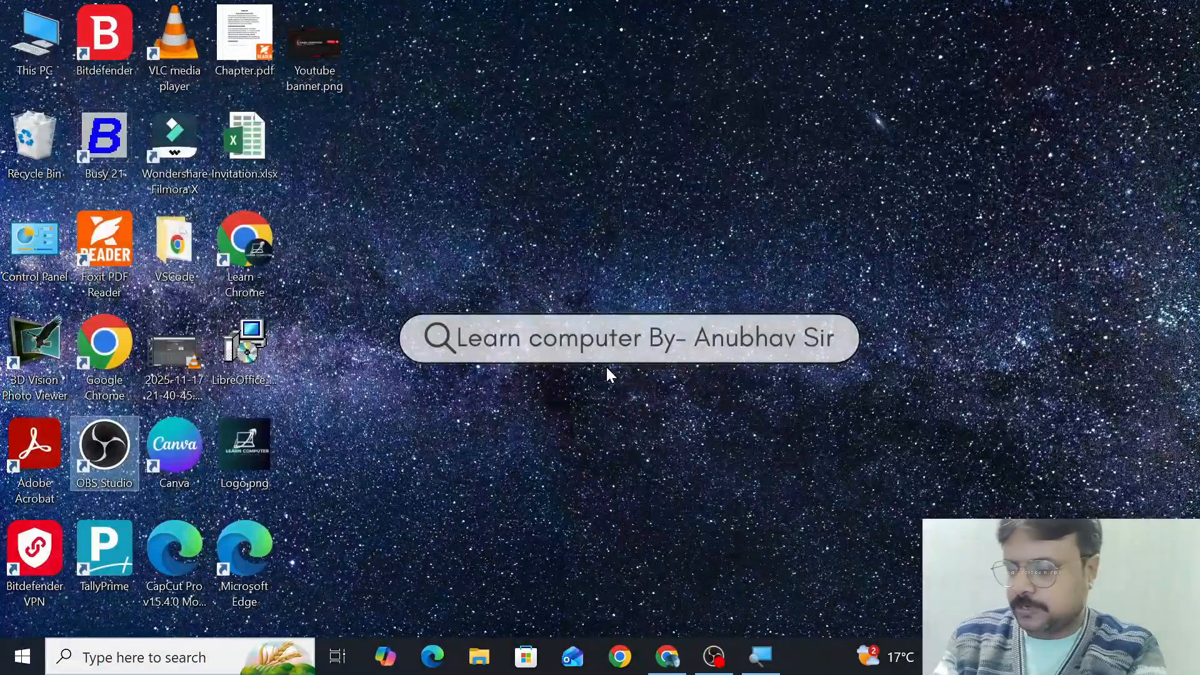
Switch to a new session of Word and create a blank document.
key("super+r")
key("Return")
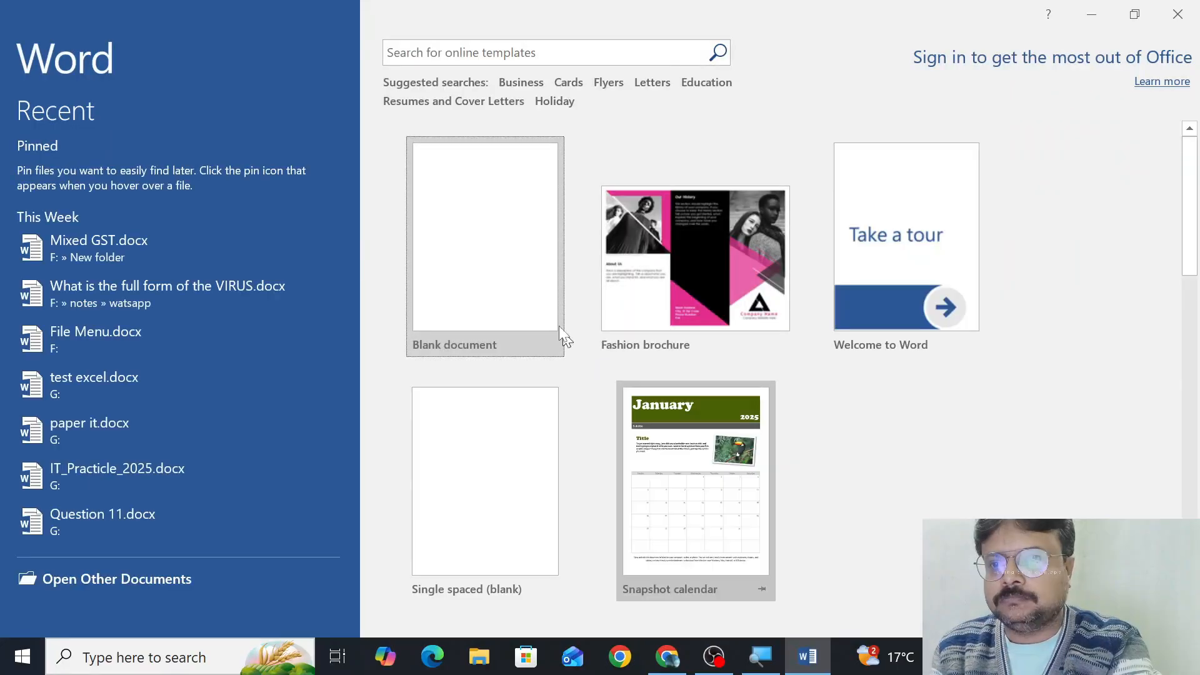
left_click(543, 293)
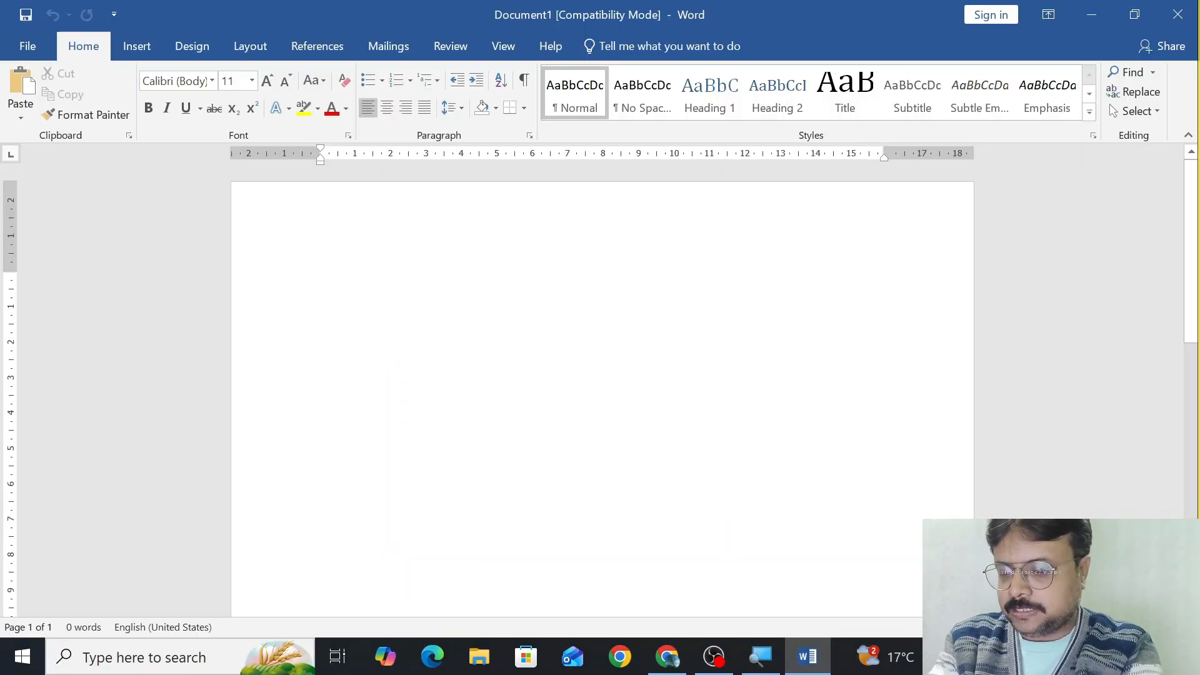
Fill the blank document with sample paragraphs using =rand().
type("=rand")
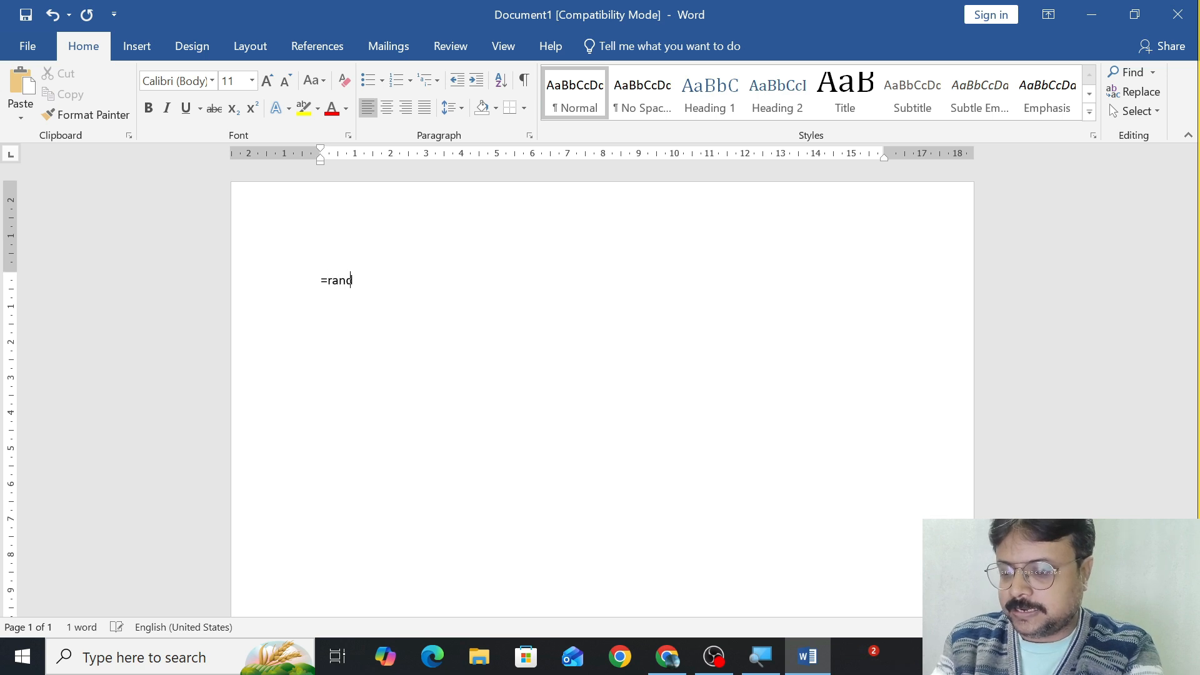
type("()")
key("Return")
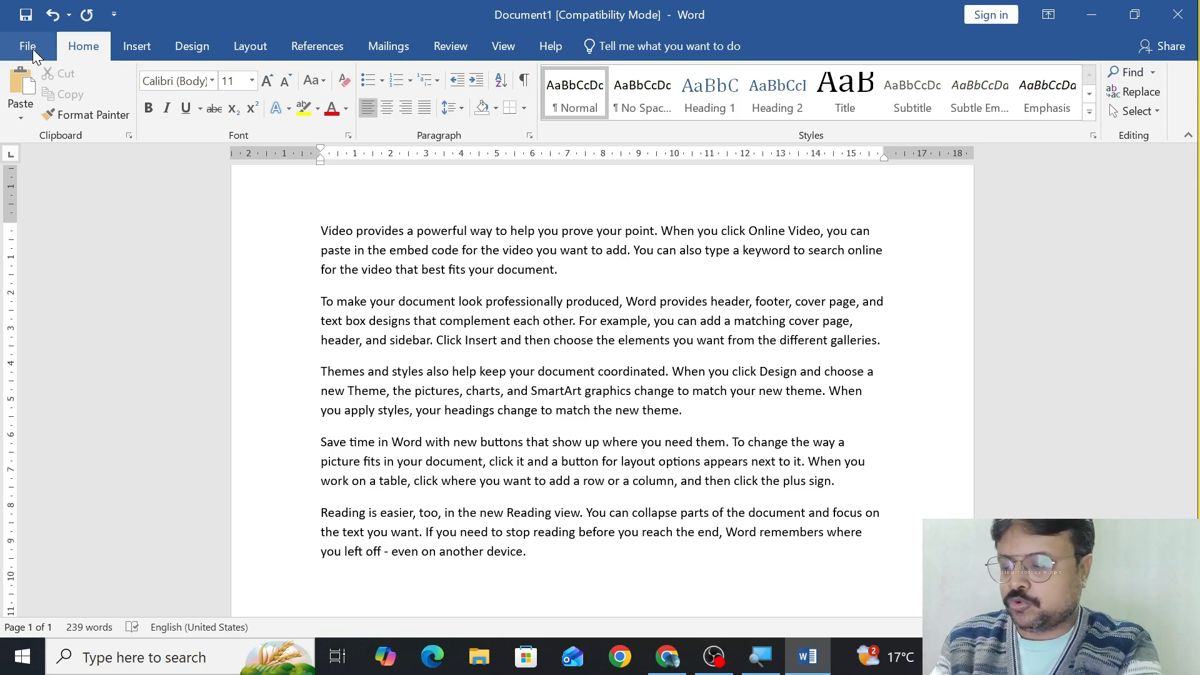
Start saving the document as a new file and choose the Desktop as its location.
left_click(33, 51)
left_click(216, 340)
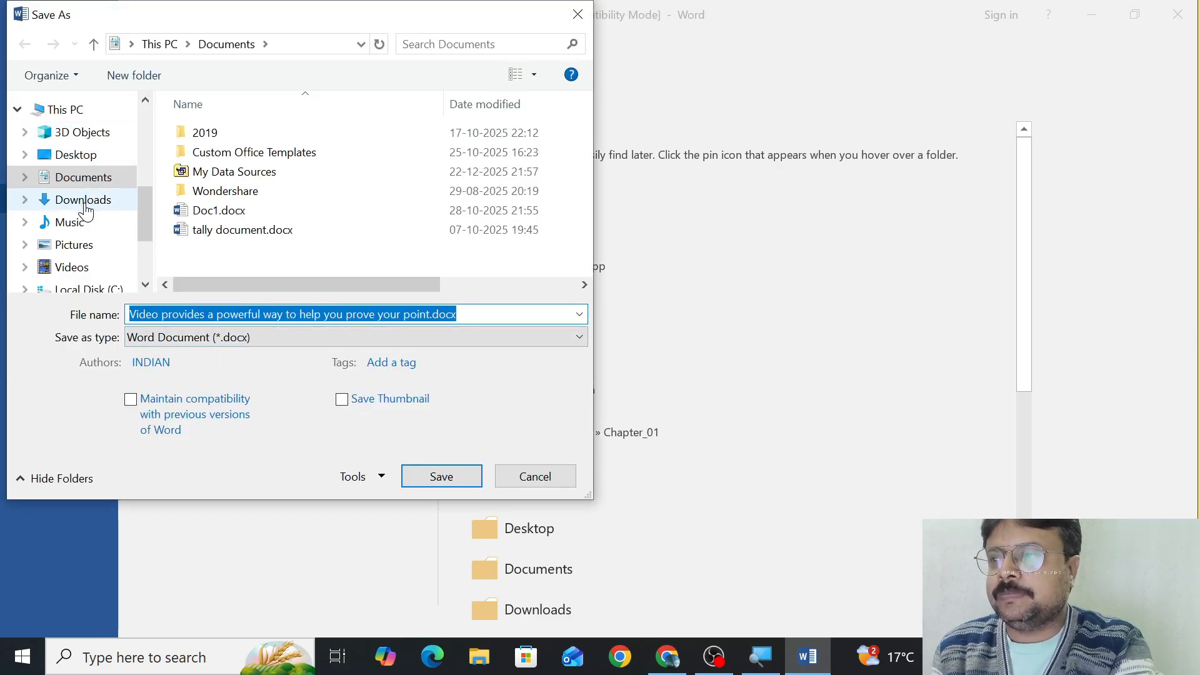
left_click_drag(139, 222, 140, 182)
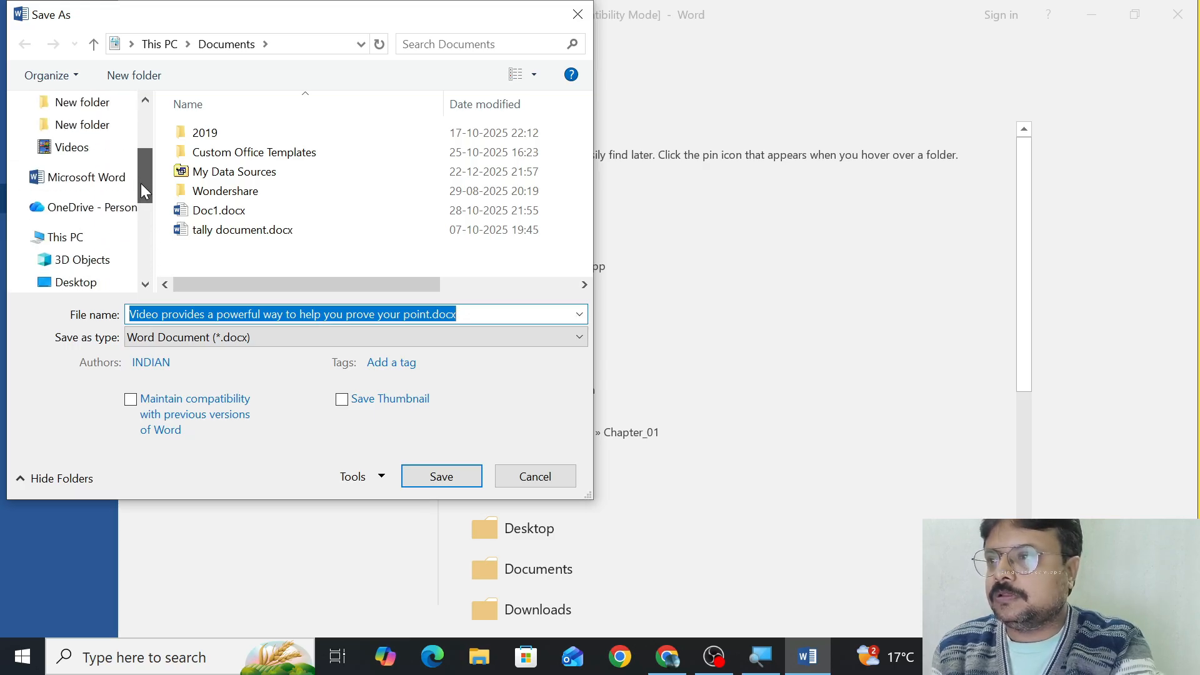
left_click(75, 282)
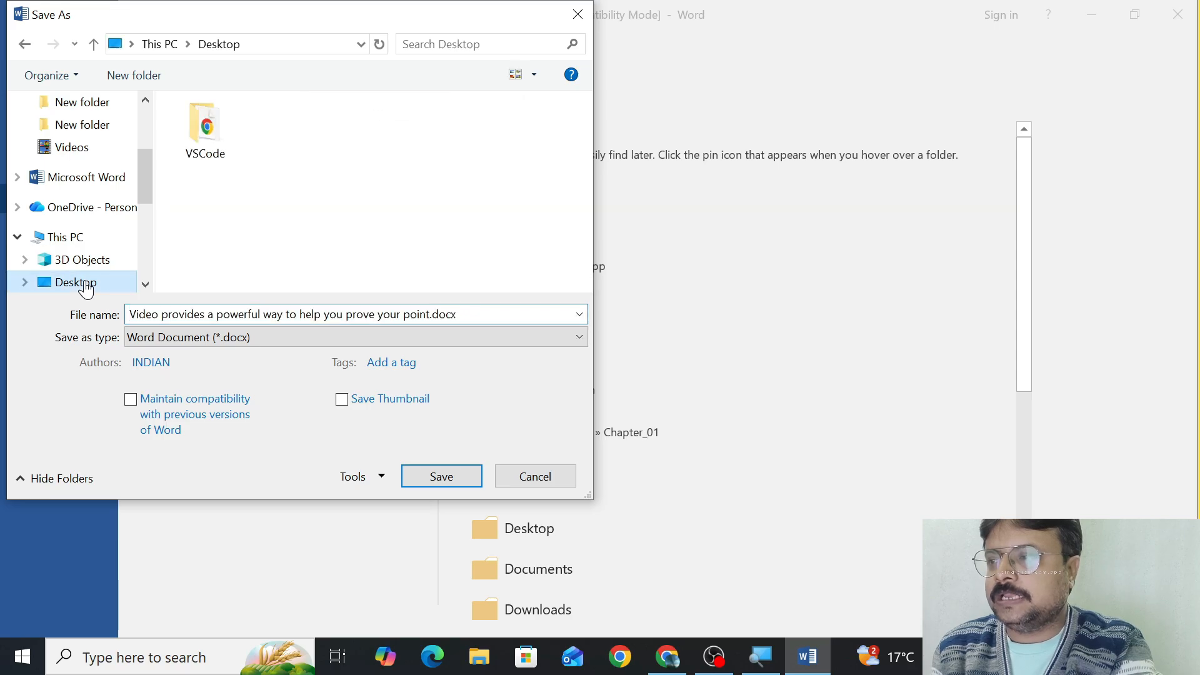
Replace the suggested file name with Original and save the file as a Word Document (*.docx).
double_click(471, 313)
left_click(472, 314)
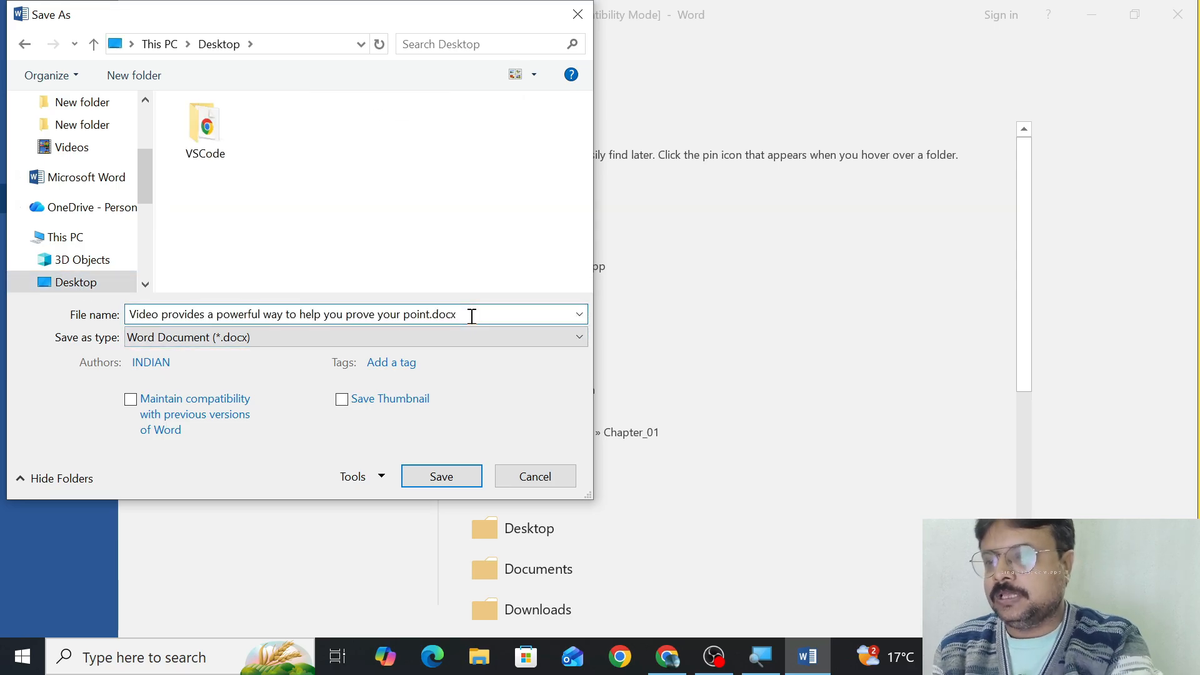
key("BackSpace")
key("BackSpace")
key("BackSpace")
key("BackSpace")
key("BackSpace")
key("BackSpace")
key("BackSpace")
key("BackSpace")
key("BackSpace")
key("BackSpace")
key("BackSpace")
key("BackSpace")
key("BackSpace")
key("BackSpace")
key("BackSpace")
key("BackSpace")
key("BackSpace")
key("BackSpace")
key("BackSpace")
key("BackSpace")
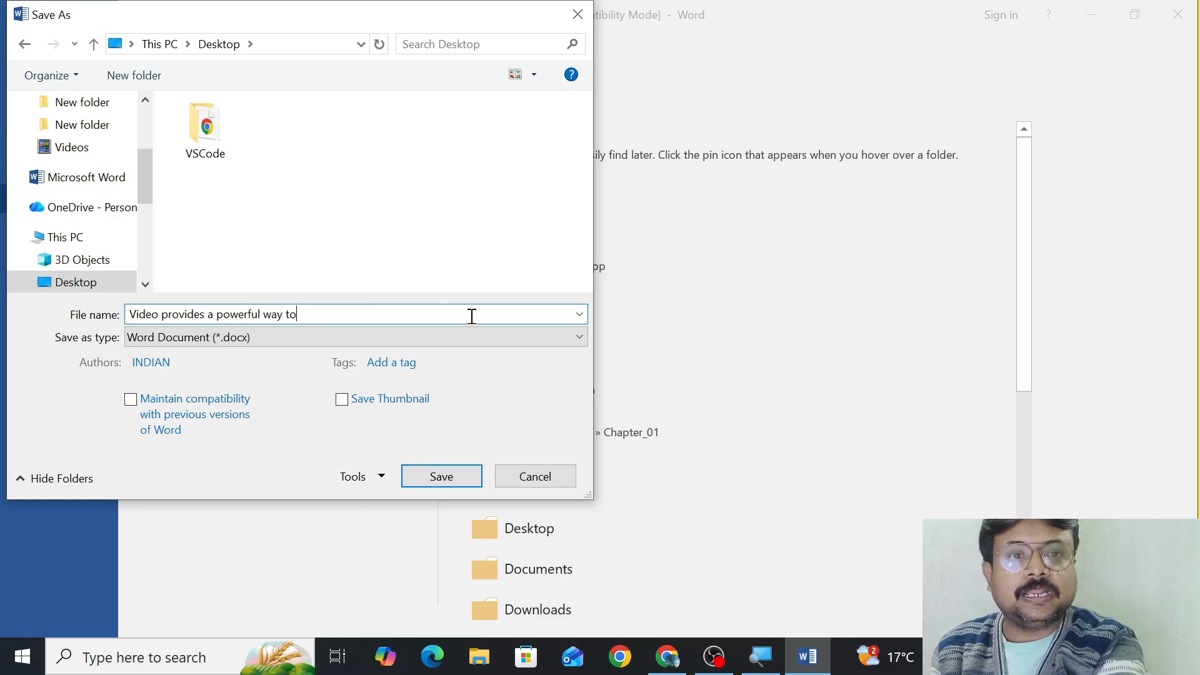
key("BackSpace")
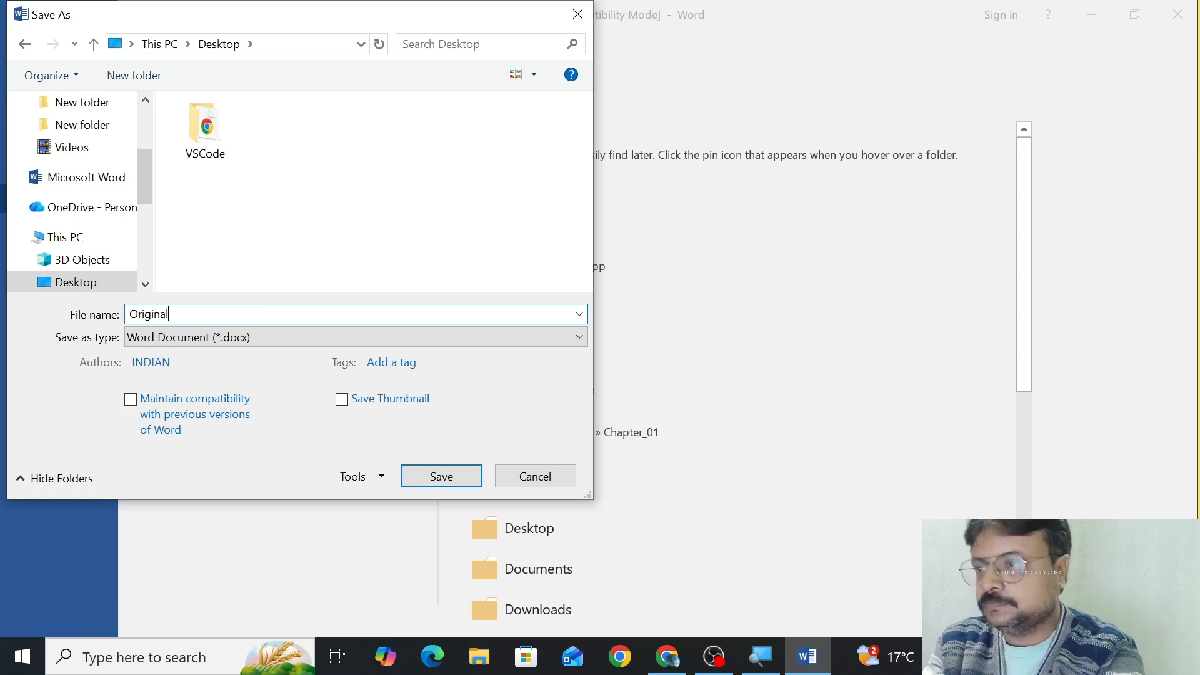
left_click(428, 479)
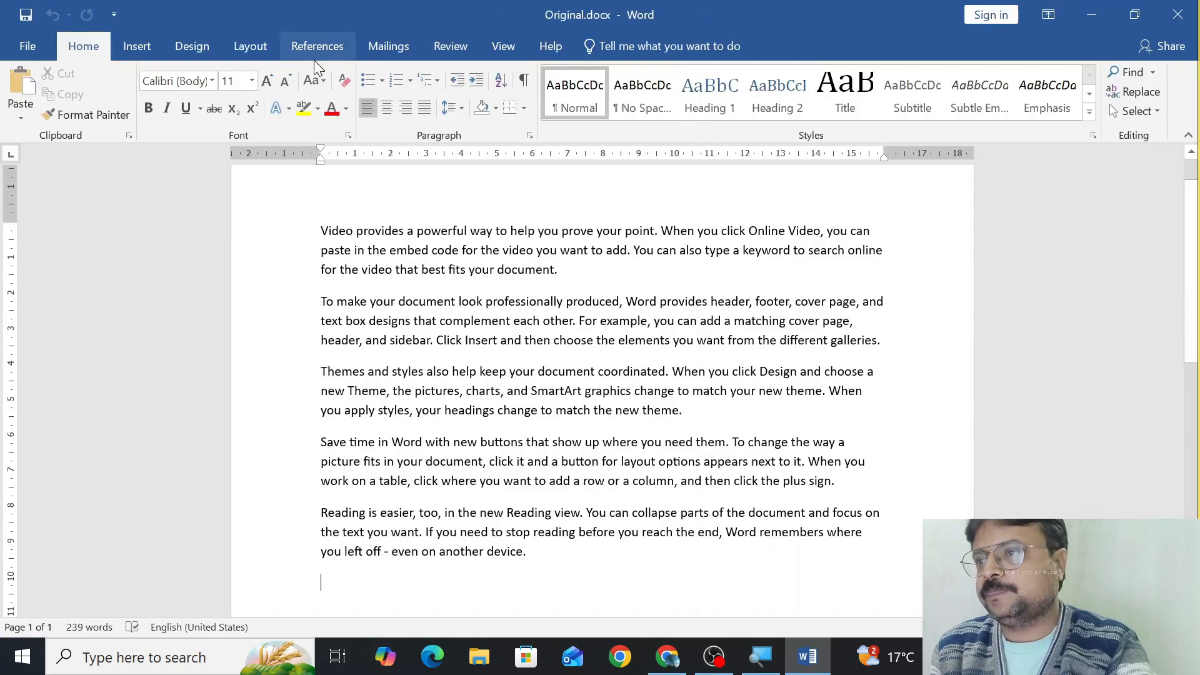
Turn on Track Changes and delete the first paragraph, beginning "Video provides a powerful way".
left_click(485, 46)
left_click(468, 50)
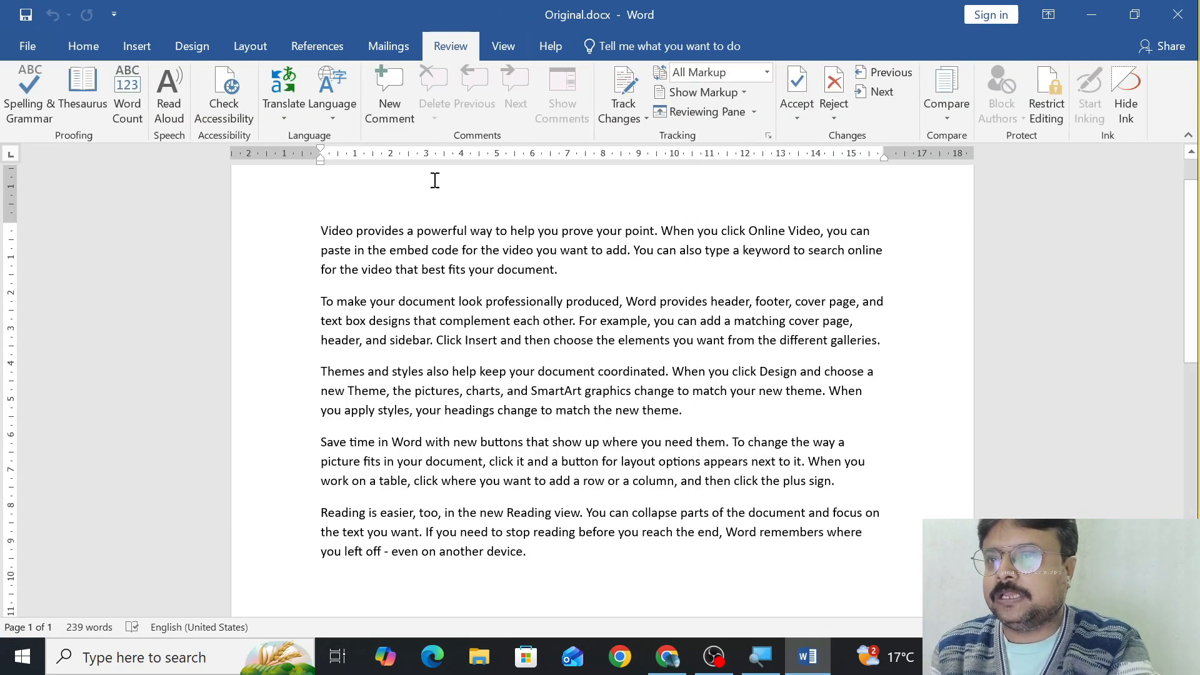
left_click(625, 103)
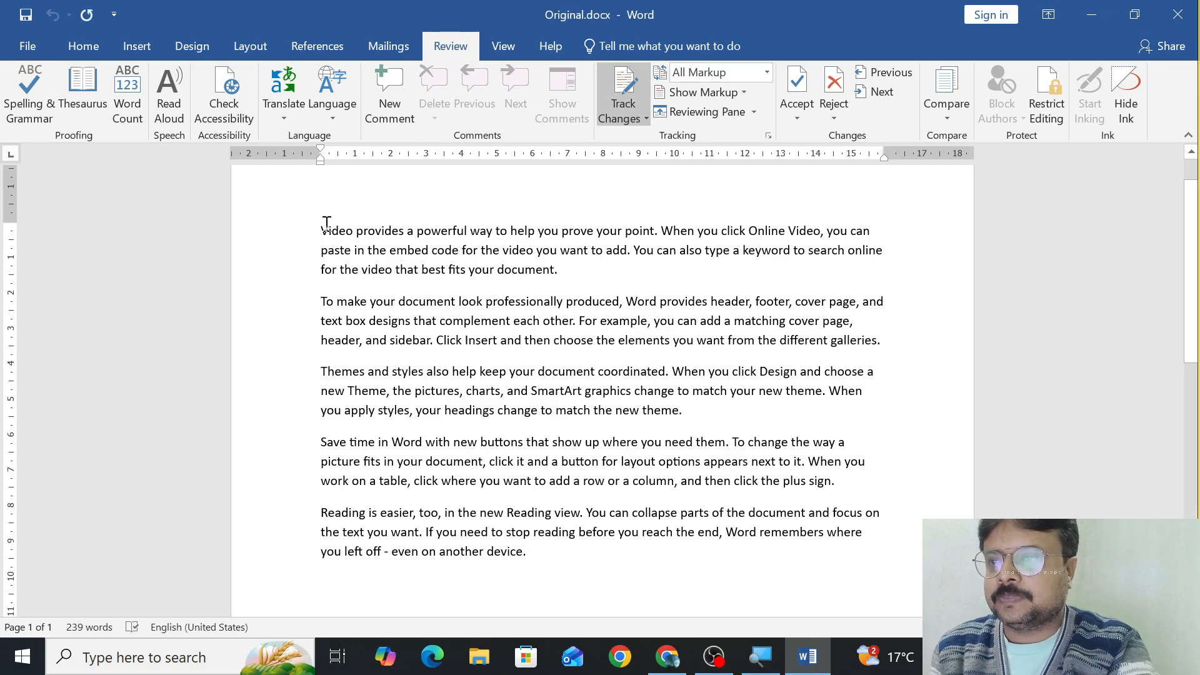
left_click_drag(353, 234, 584, 268)
key("Delete")
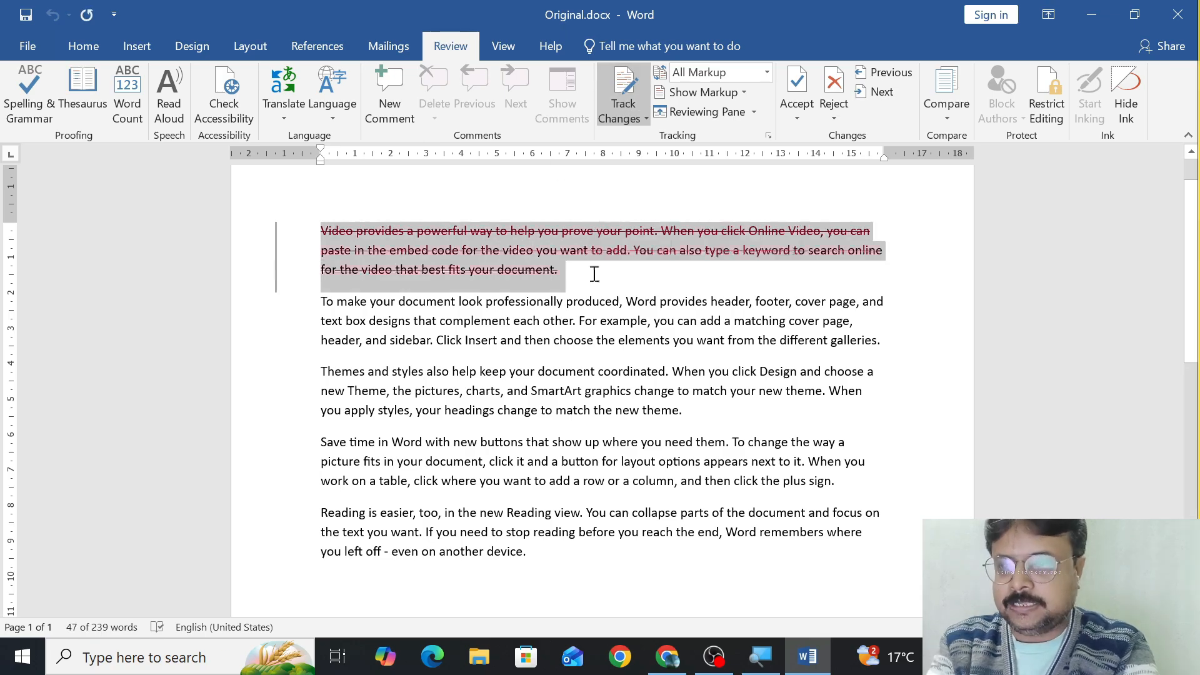
Format the second and third paragraphs as bold, italic and underlined with a yellow font colour.
left_click_drag(320, 304, 675, 414)
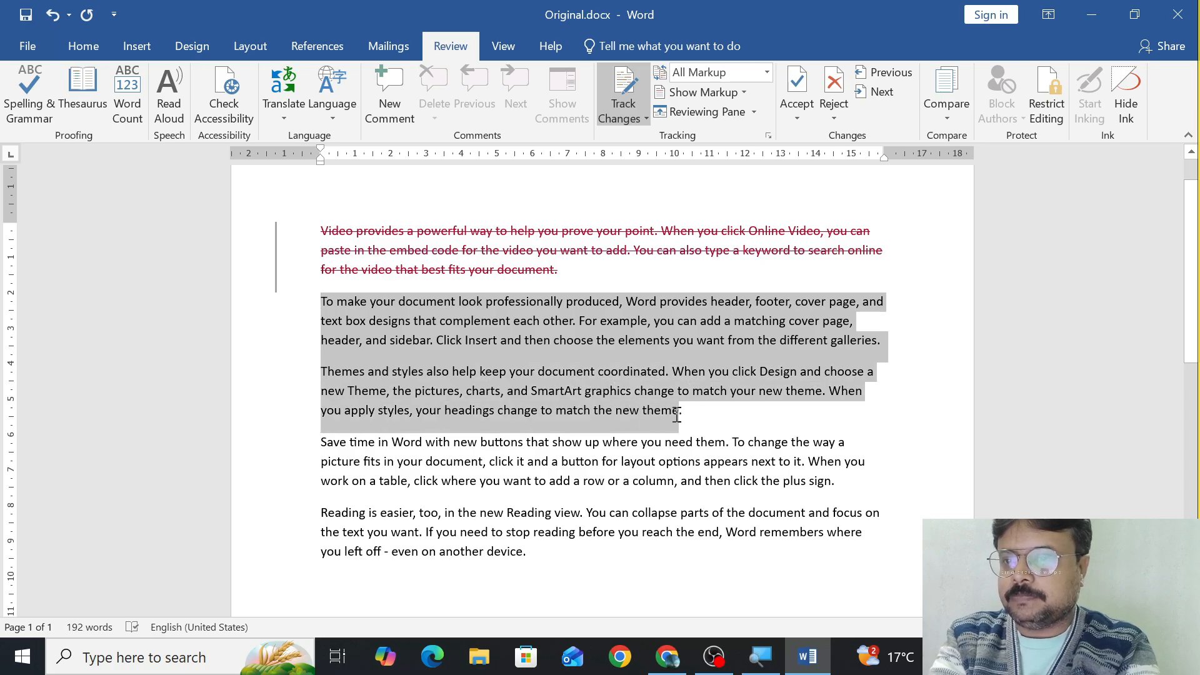
key("ctrl+b")
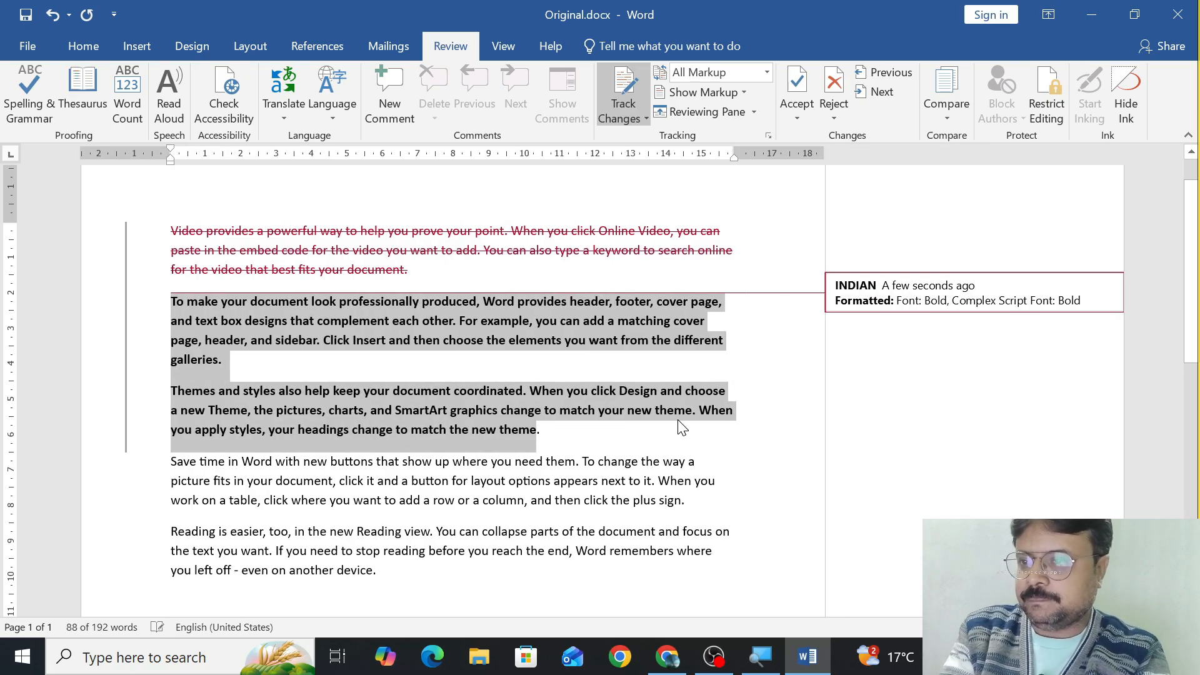
key("ctrl+i")
key("ctrl+u")
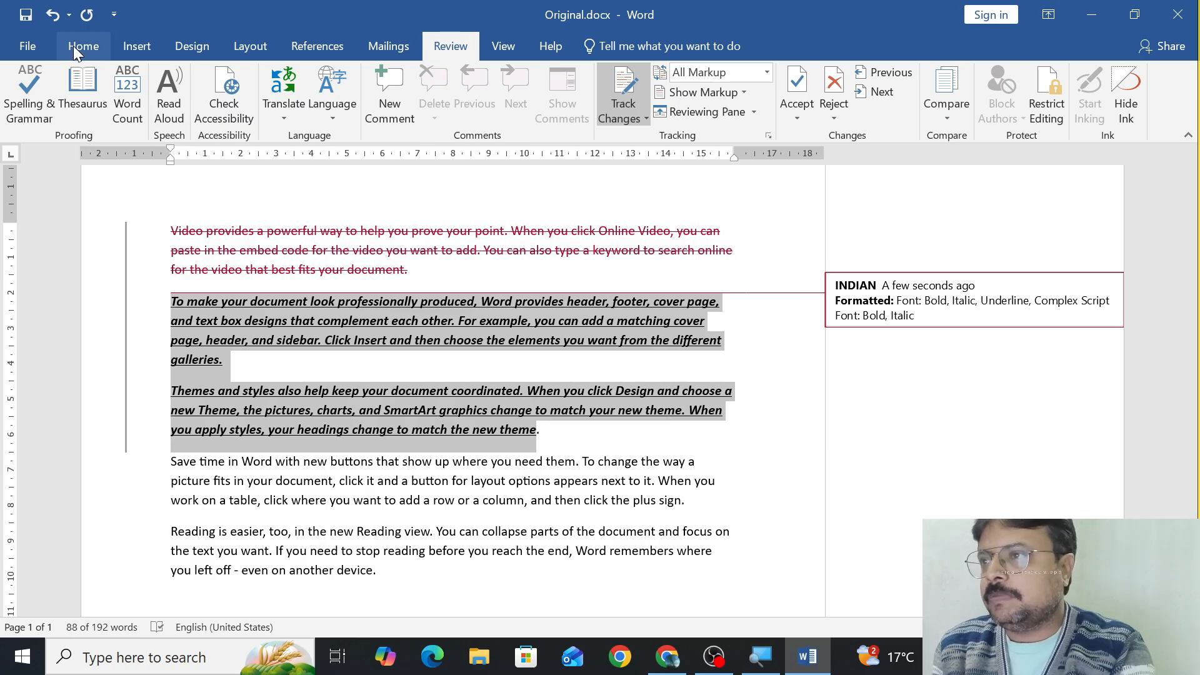
left_click(73, 46)
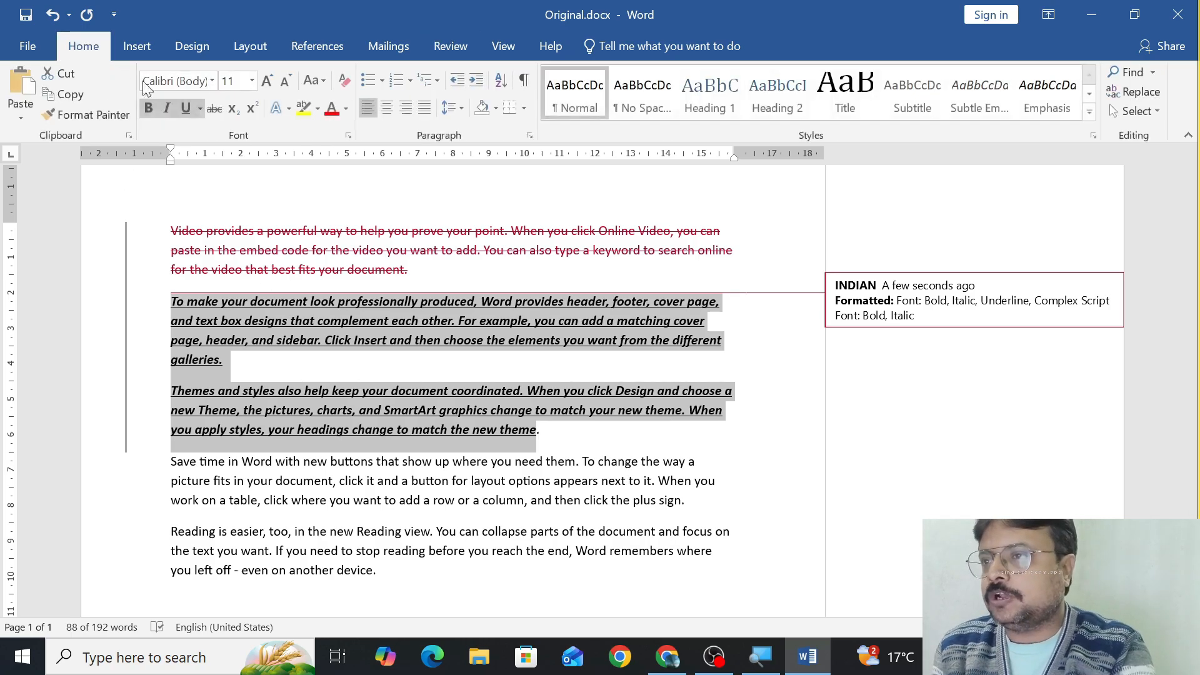
left_click(346, 110)
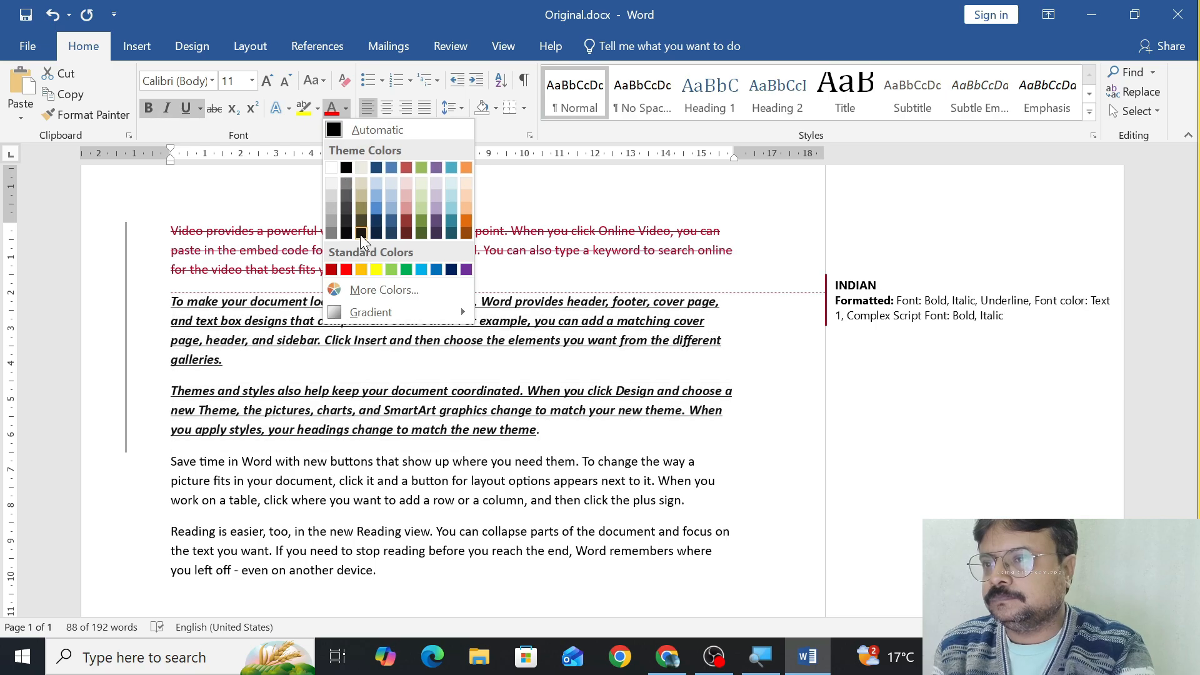
left_click(376, 269)
scroll(416, 340, "down", 5)
scroll(420, 339, "up", 5)
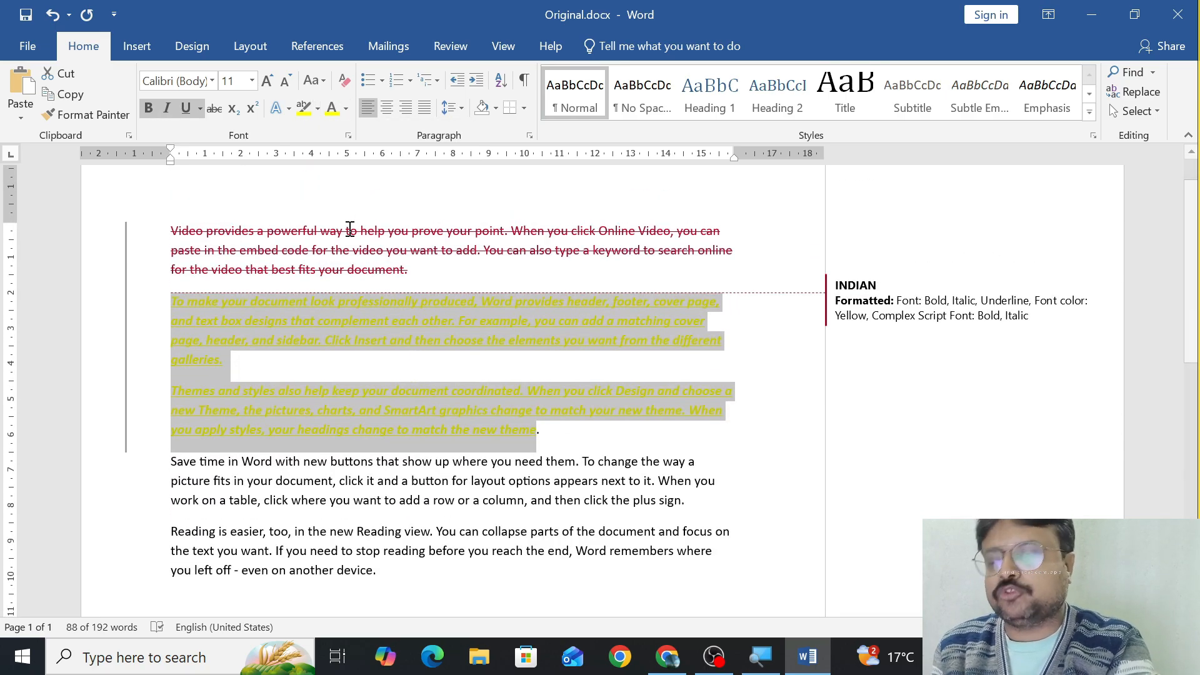
mouse_move(350, 240)
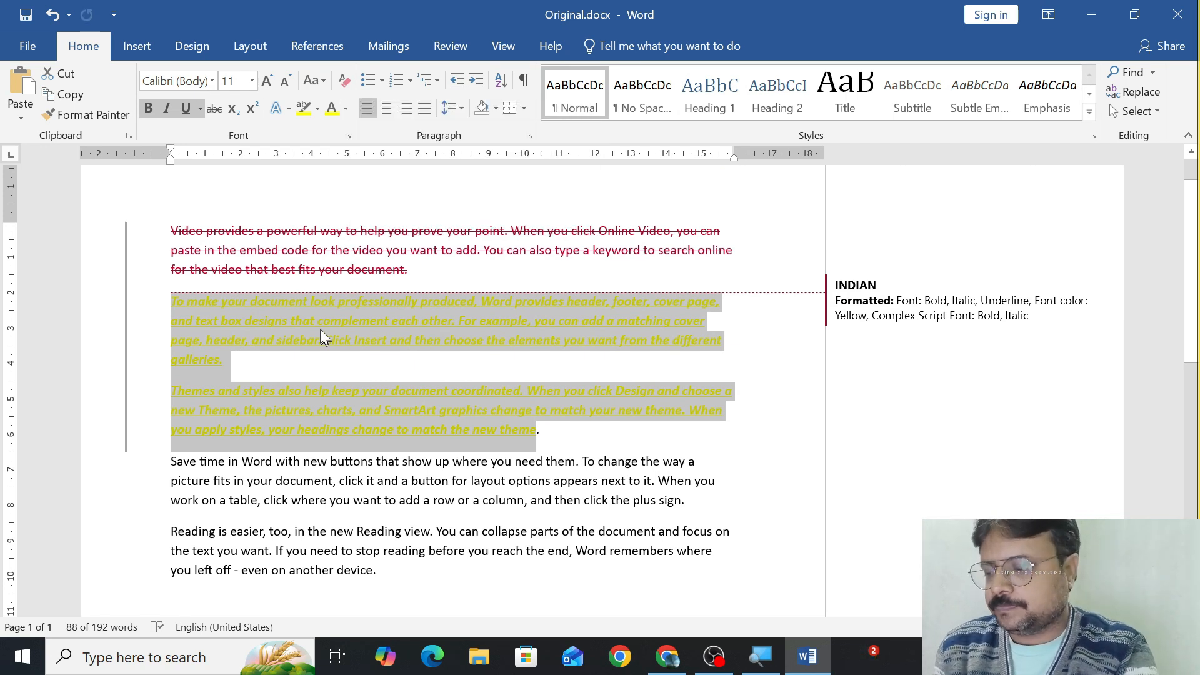
mouse_move(301, 279)
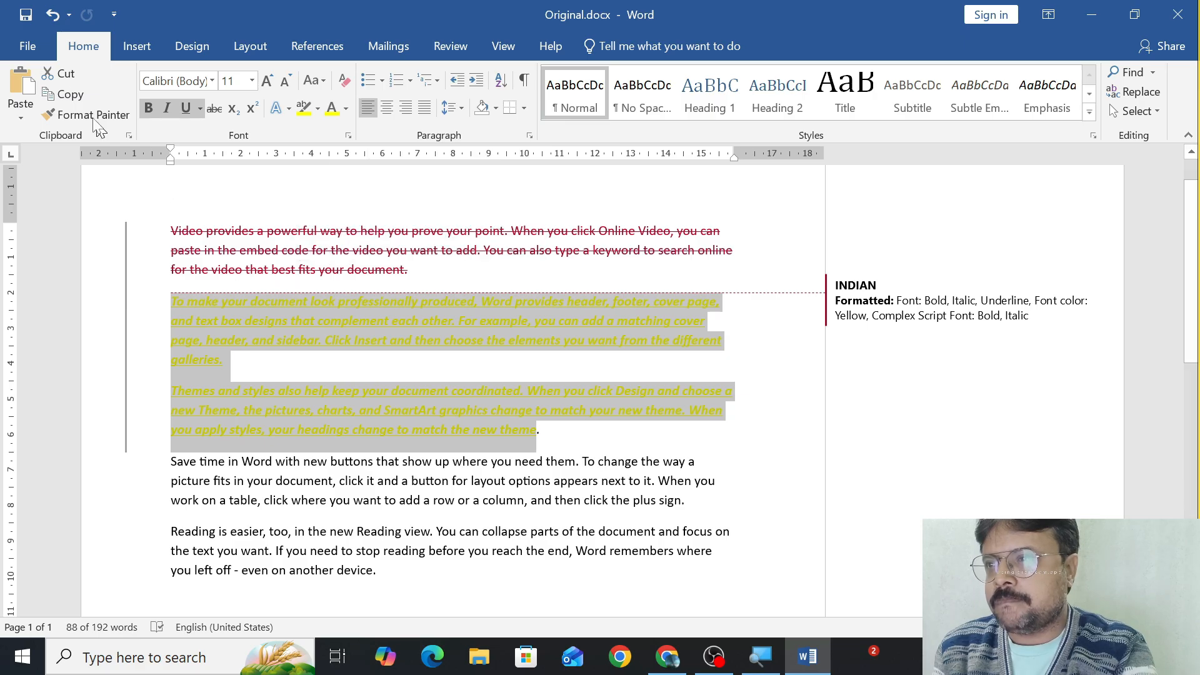
Save a copy of the edited document on the Desktop as Revised.docx.
left_click(11, 47)
left_click(50, 201)
left_click(182, 347)
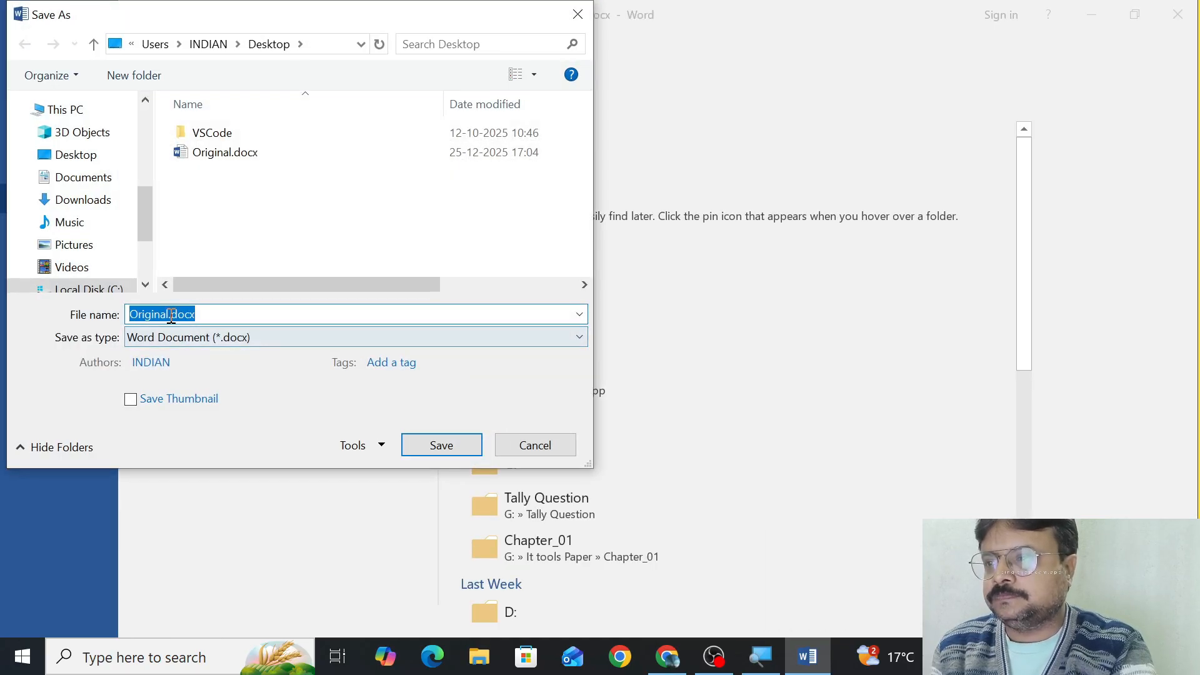
left_click(167, 313)
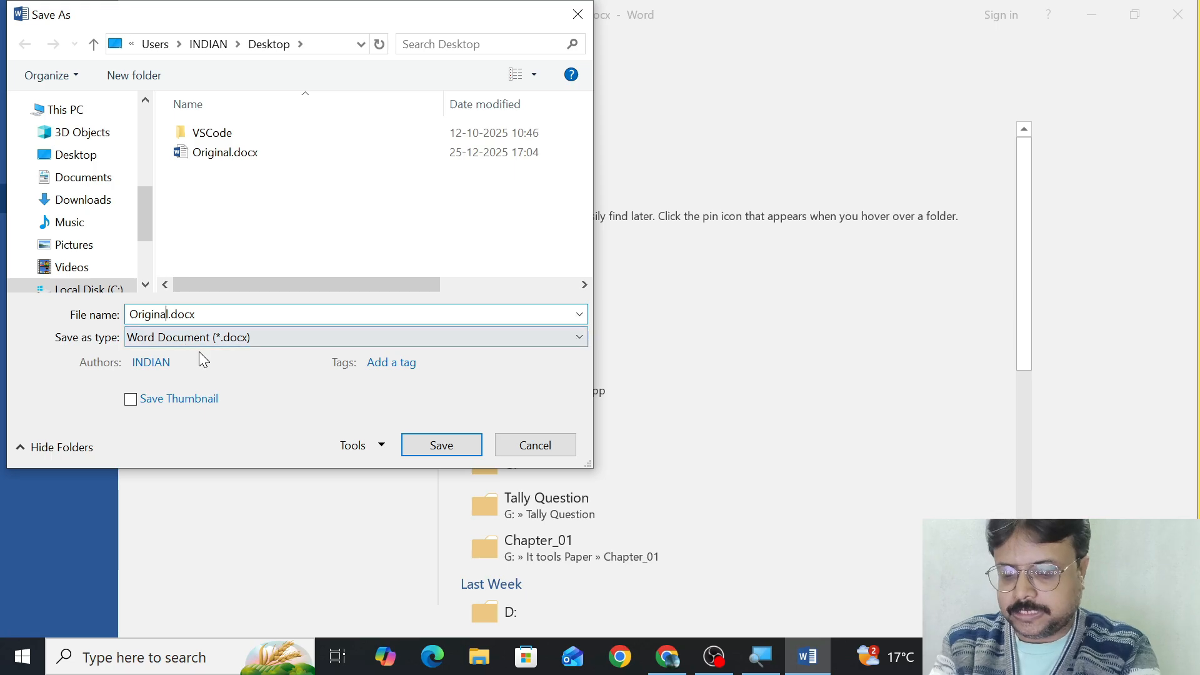
key("BackSpace")
key("BackSpace")
key("BackSpace")
key("BackSpace")
key("BackSpace")
key("BackSpace")
key("BackSpace")
key("BackSpace")
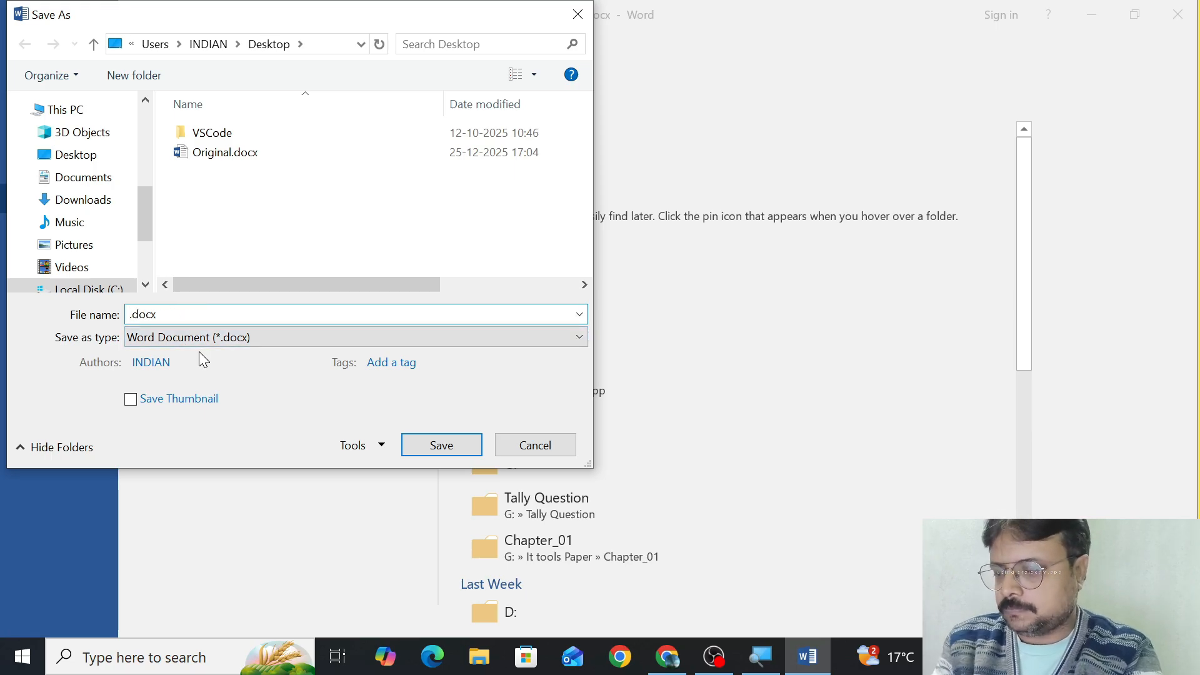
type("Revised")
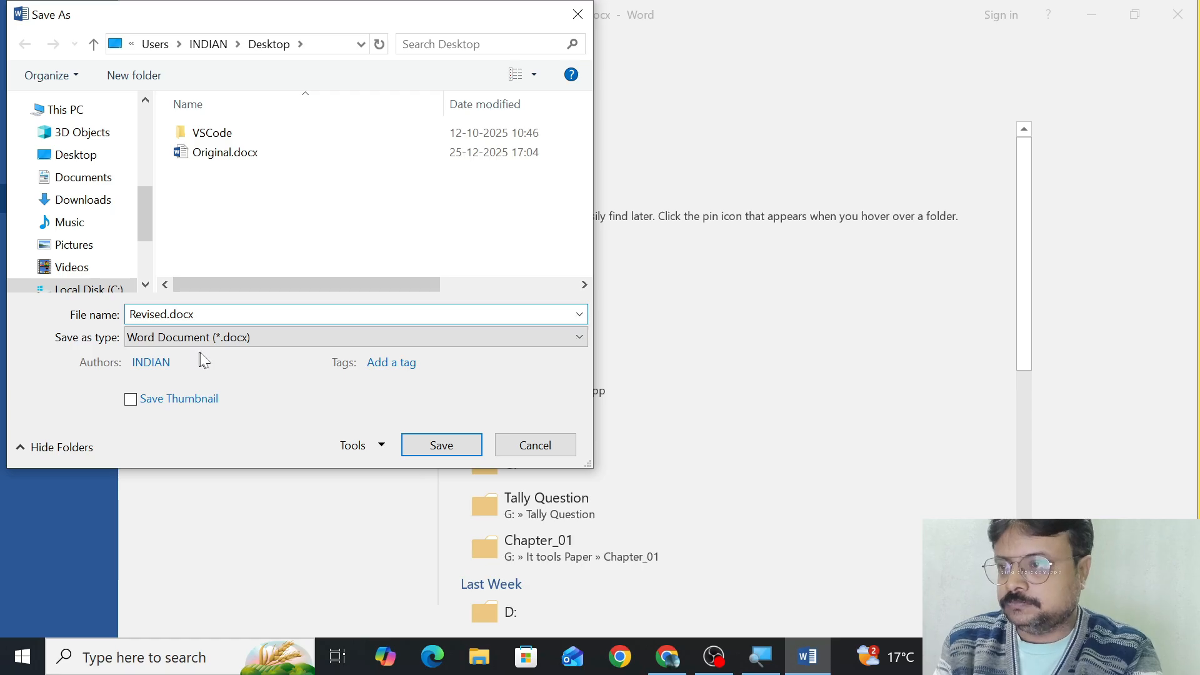
left_click(408, 445)
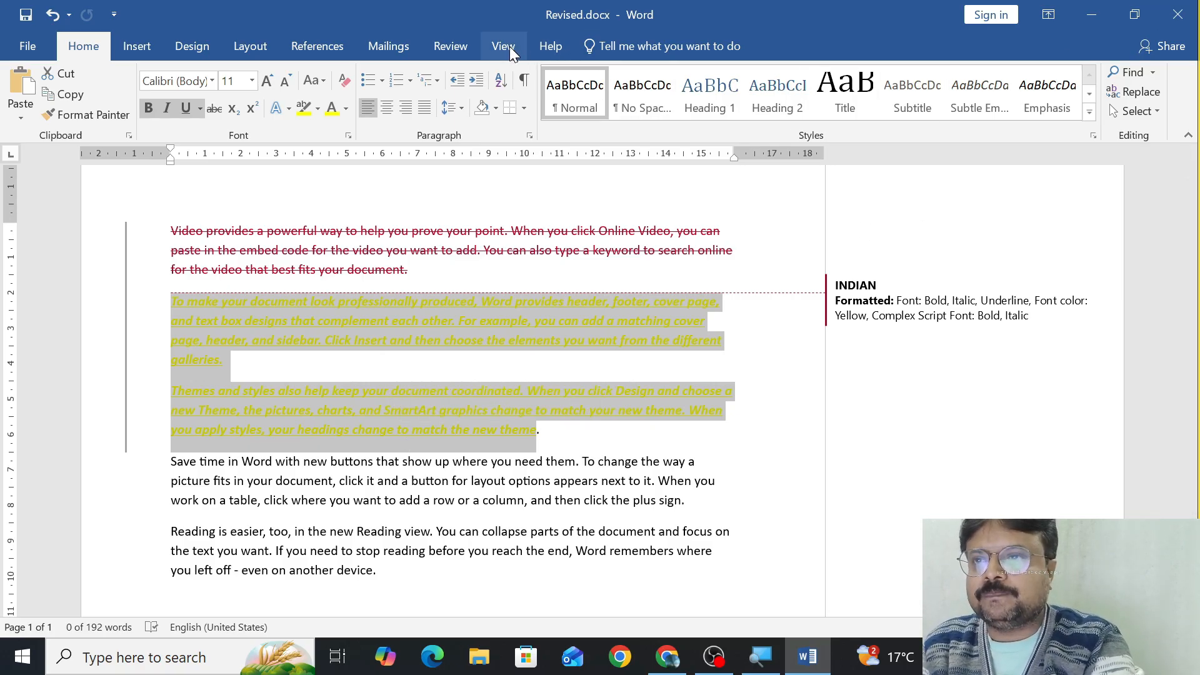
Undo the formatting and the paragraph deletion to restore the original text, and turn off Track Changes.
key("ctrl+z")
key("ctrl+z")
key("ctrl+z")
key("ctrl+z")
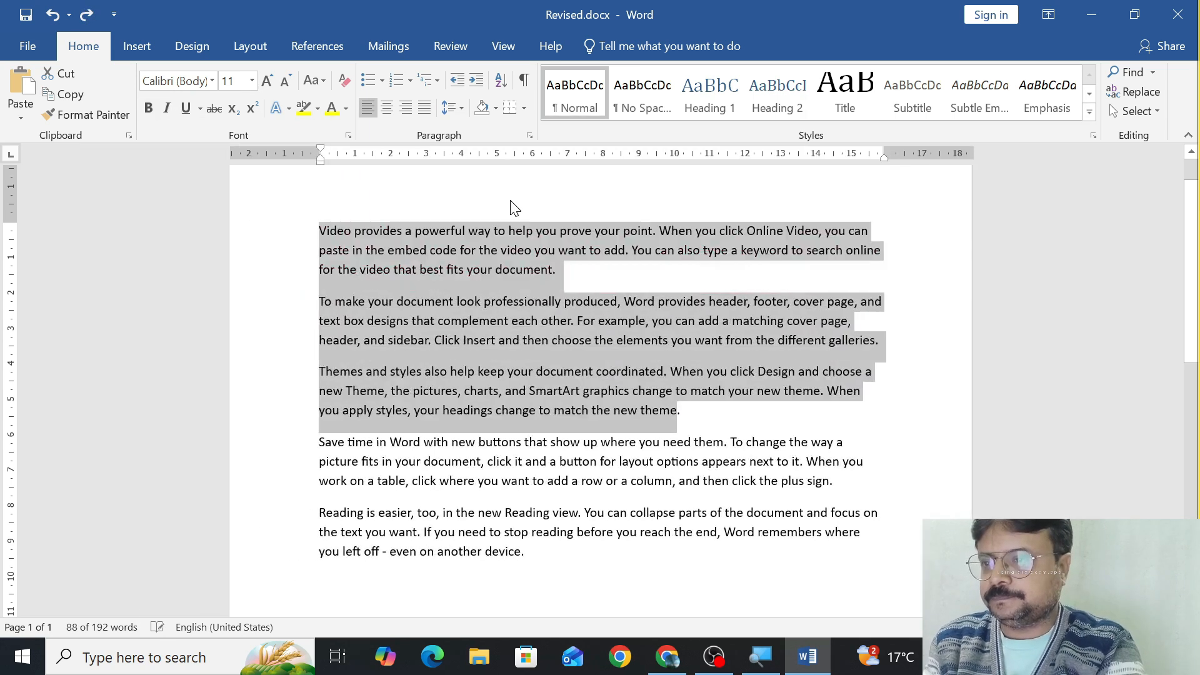
key("ctrl+z")
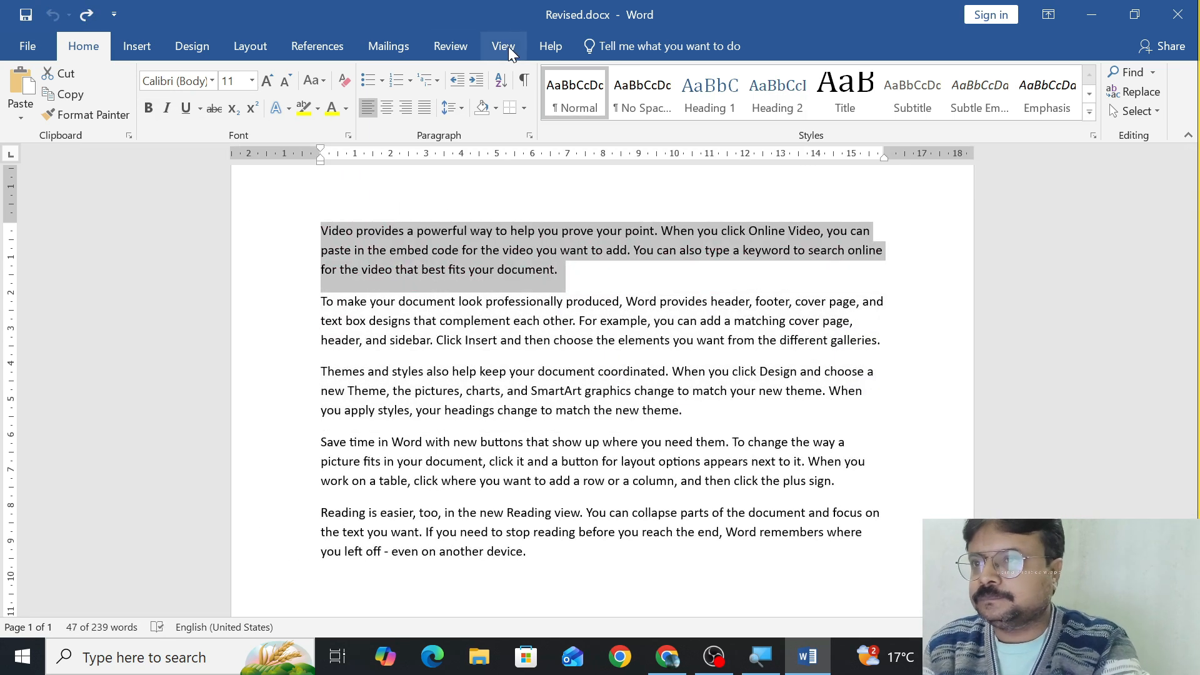
left_click(461, 49)
left_click(634, 117)
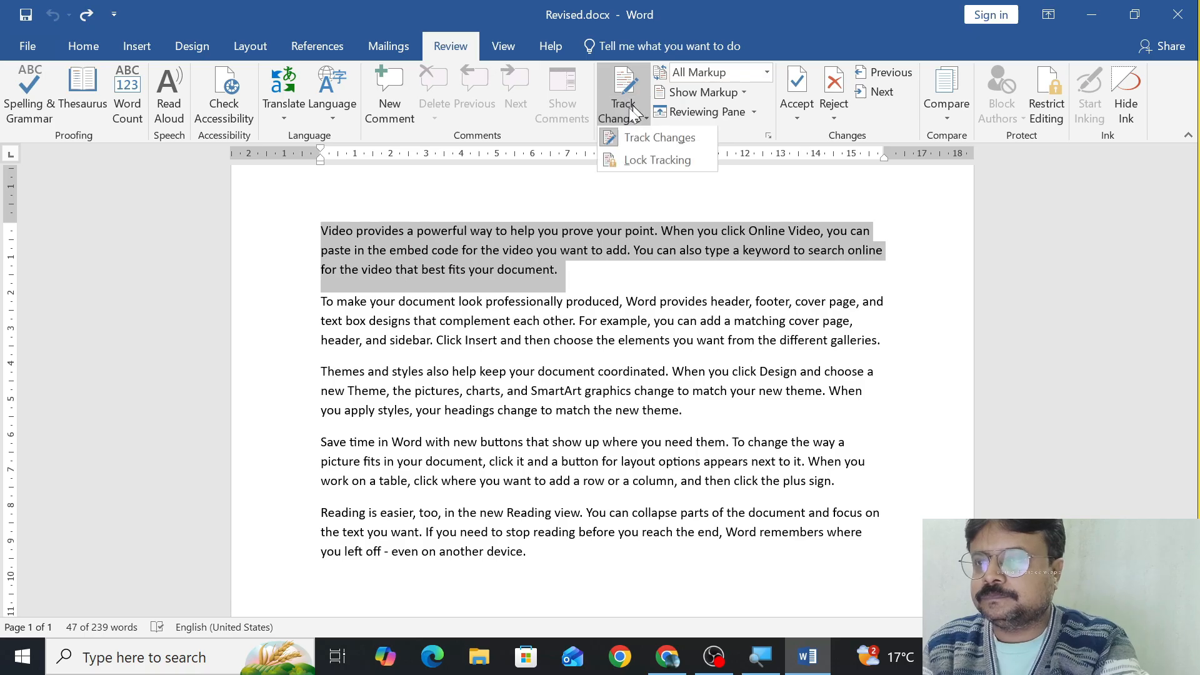
left_click(634, 75)
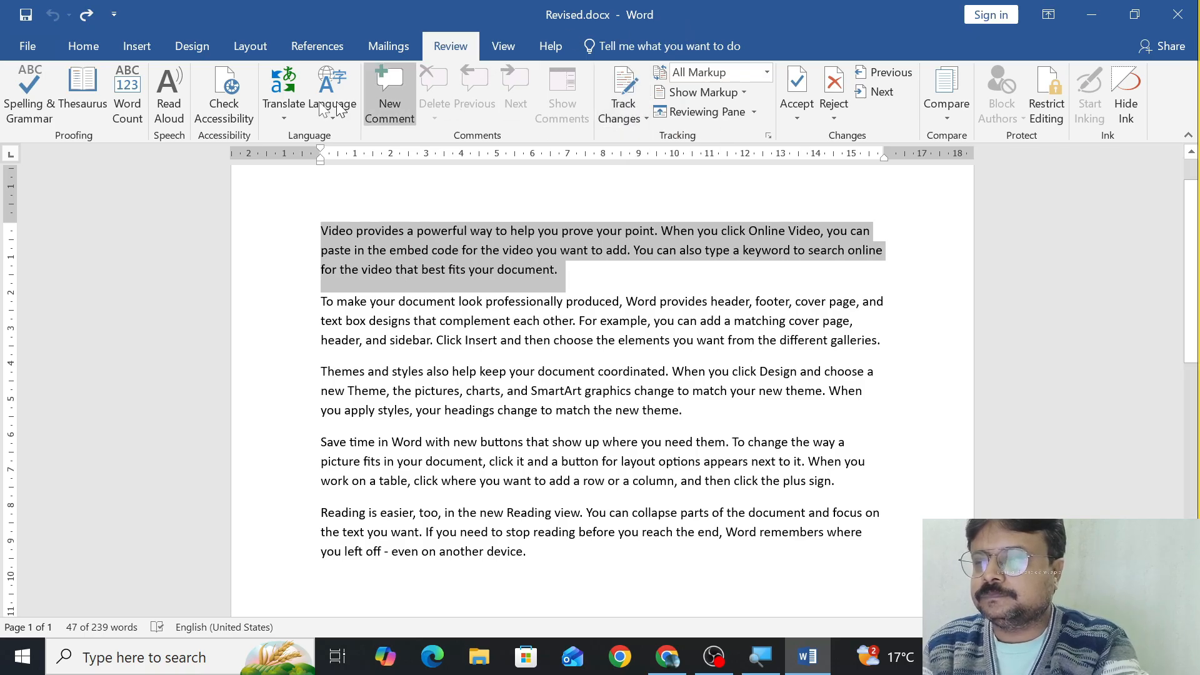
Save the restored document on the Desktop as a Word Document named original1.docx.
left_click(28, 47)
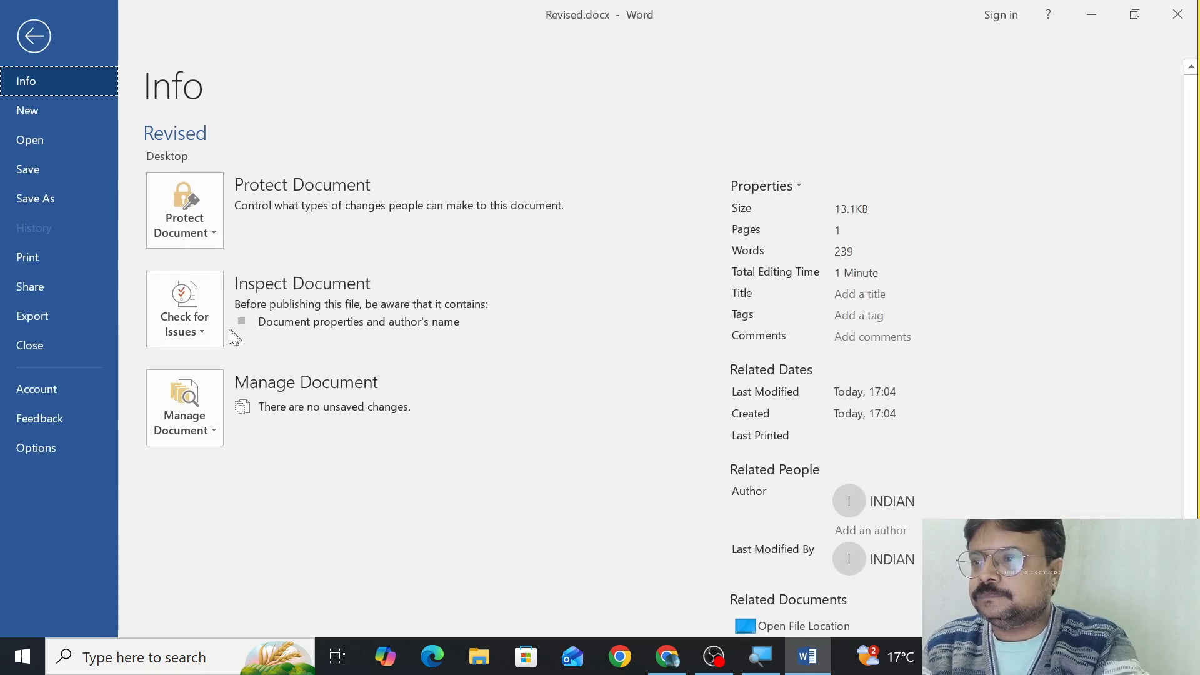
left_click(53, 197)
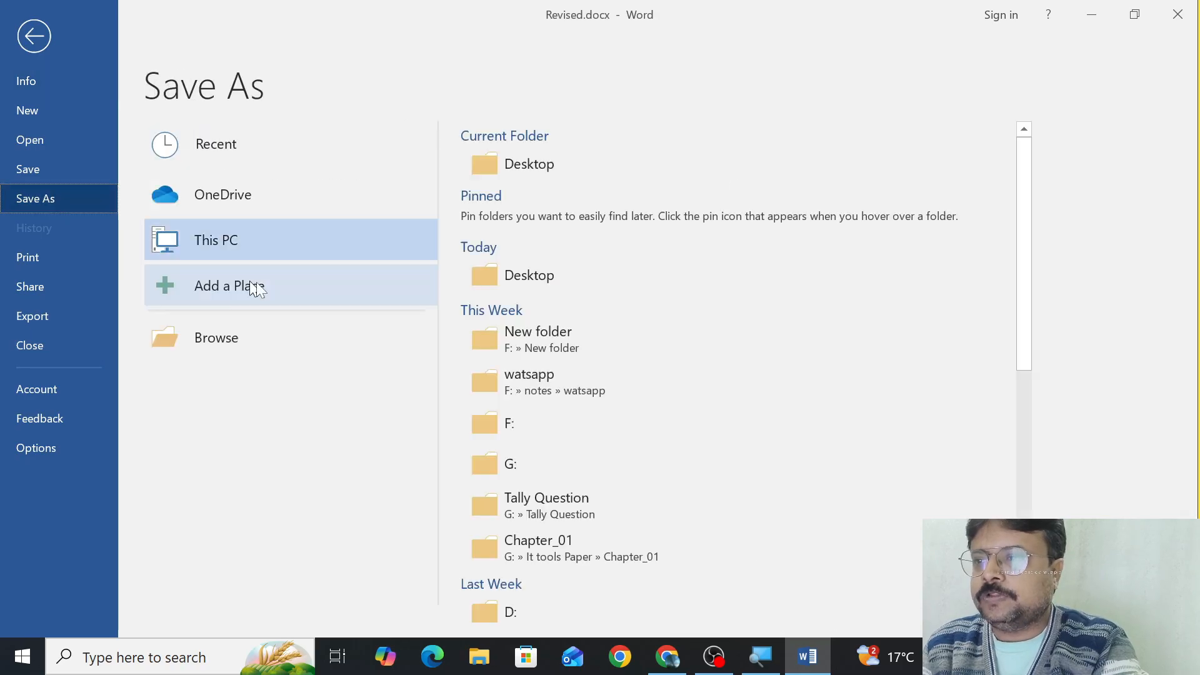
left_click(260, 337)
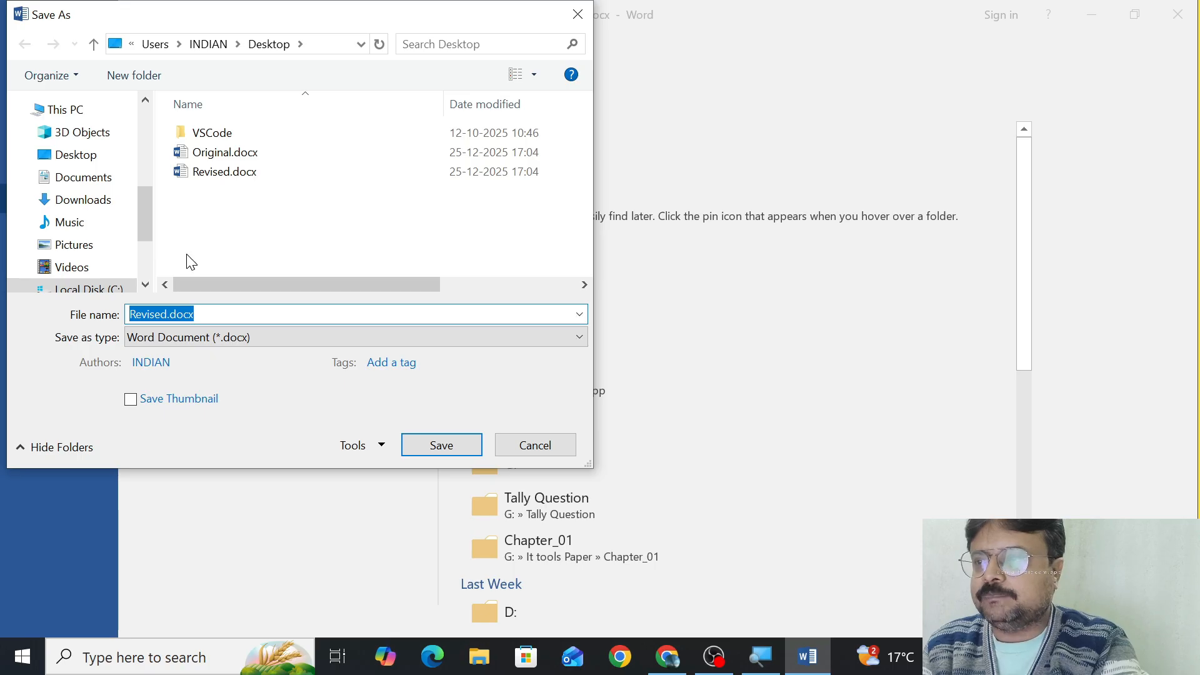
left_click(168, 315)
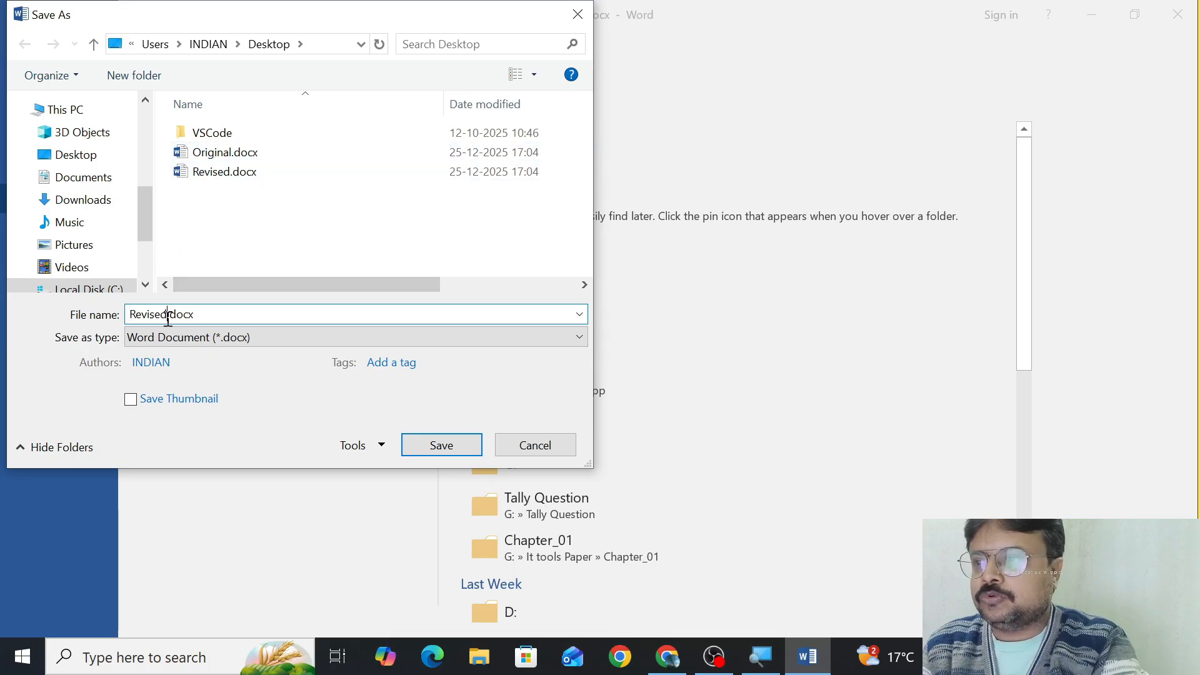
key("BackSpace")
key("BackSpace")
key("BackSpace")
key("BackSpace")
key("BackSpace")
key("BackSpace")
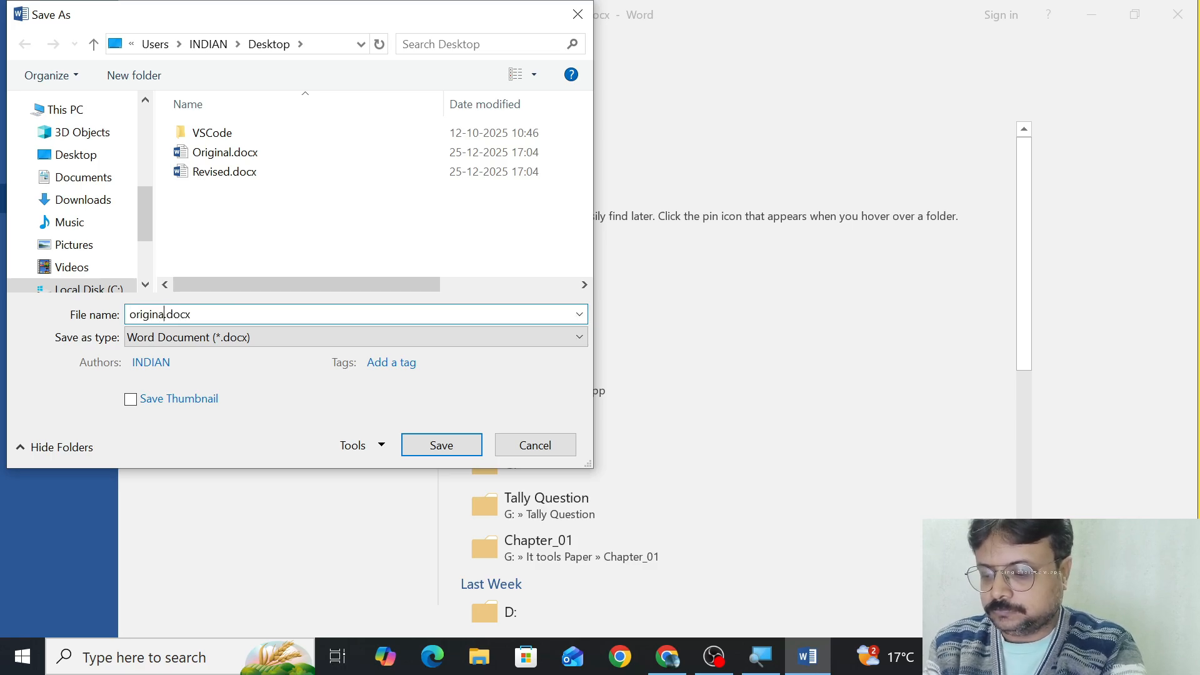
left_click(445, 451)
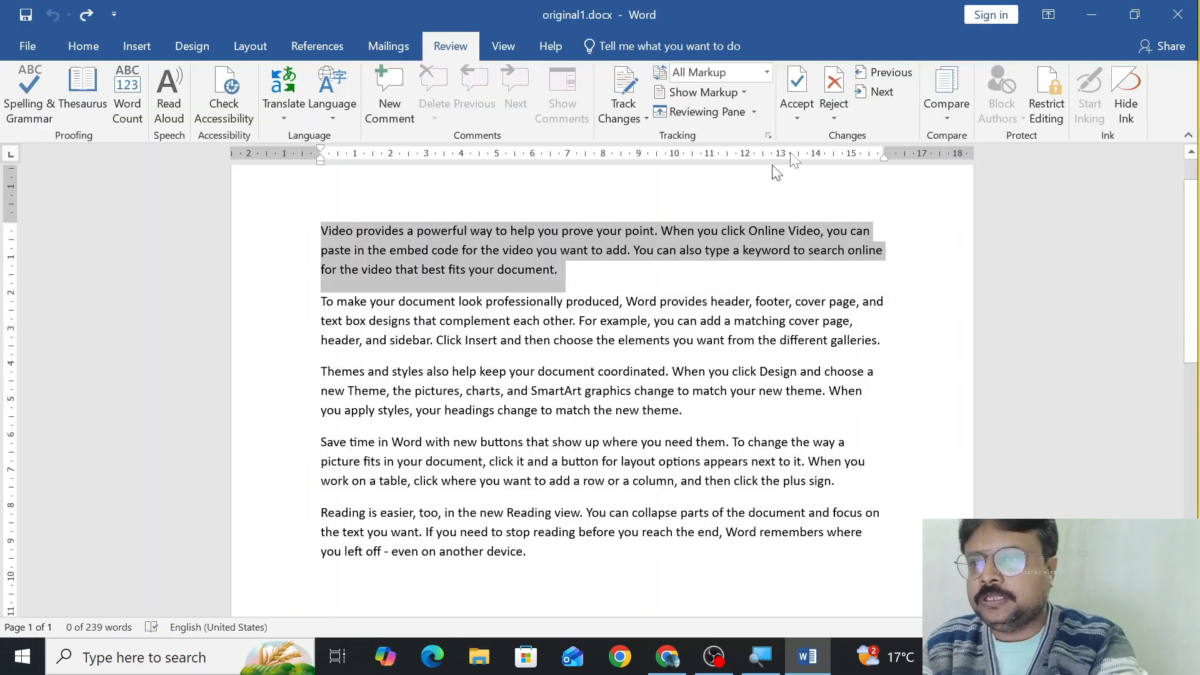
Start comparing two versions of a document and choose original1.docx from the Desktop as the original document.
left_click(520, 50)
left_click(470, 55)
left_click(947, 116)
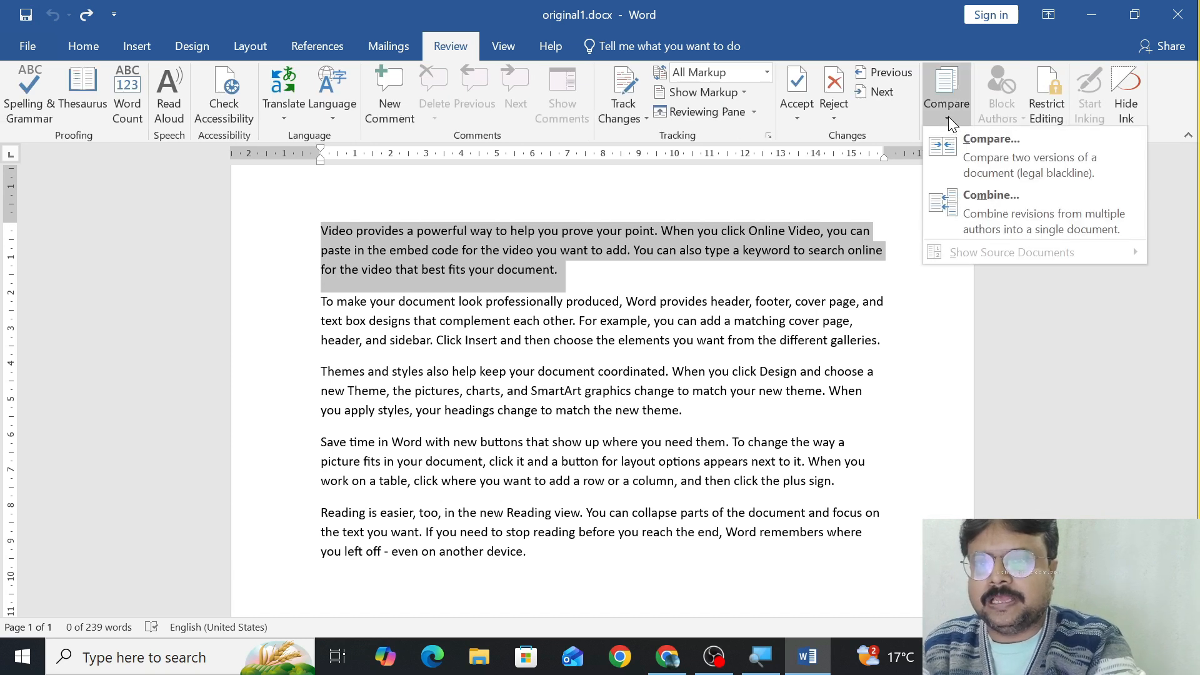
left_click(977, 179)
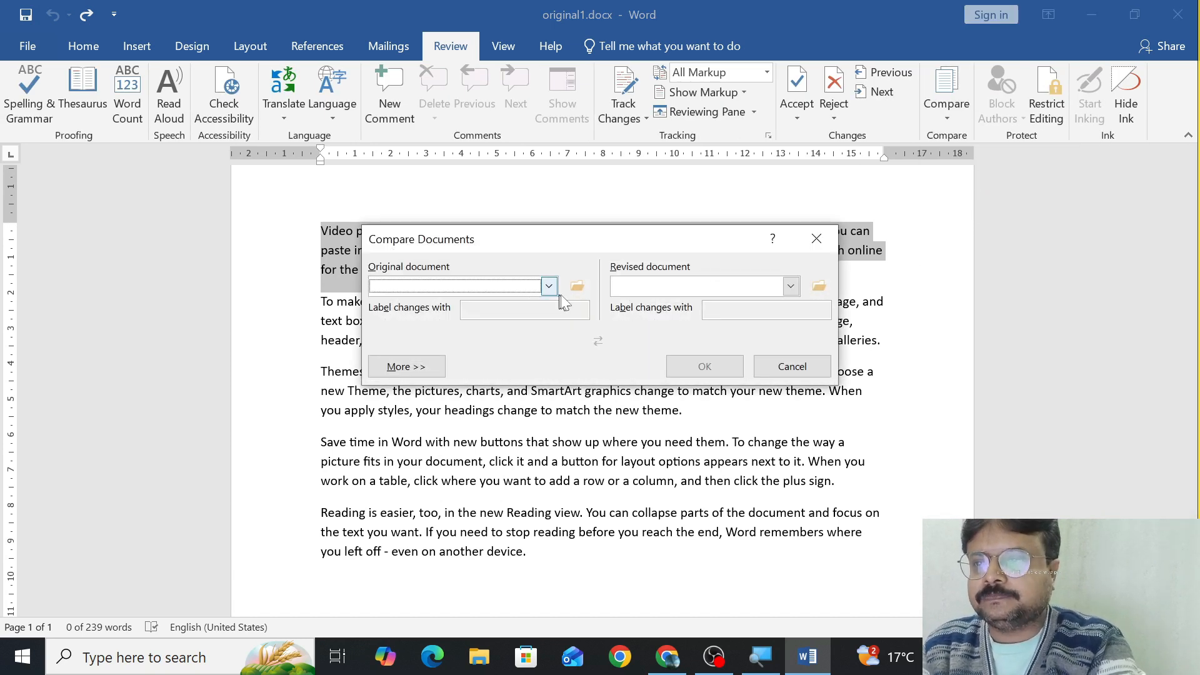
left_click(578, 287)
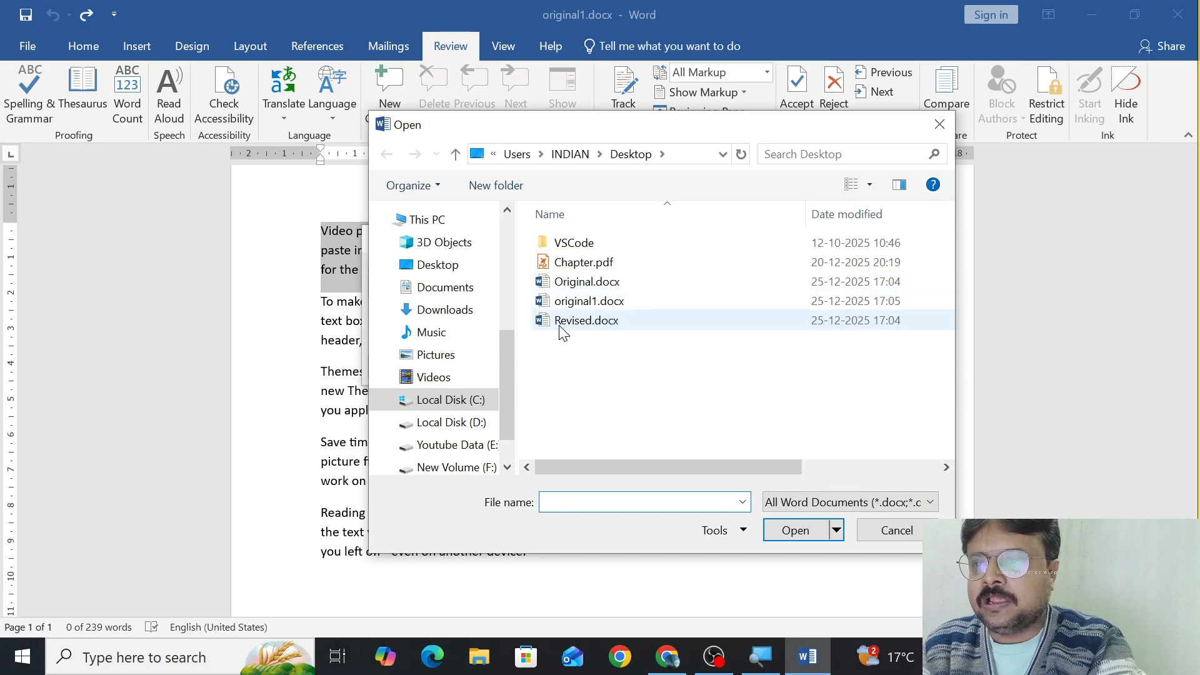
left_click(569, 303)
left_click(790, 531)
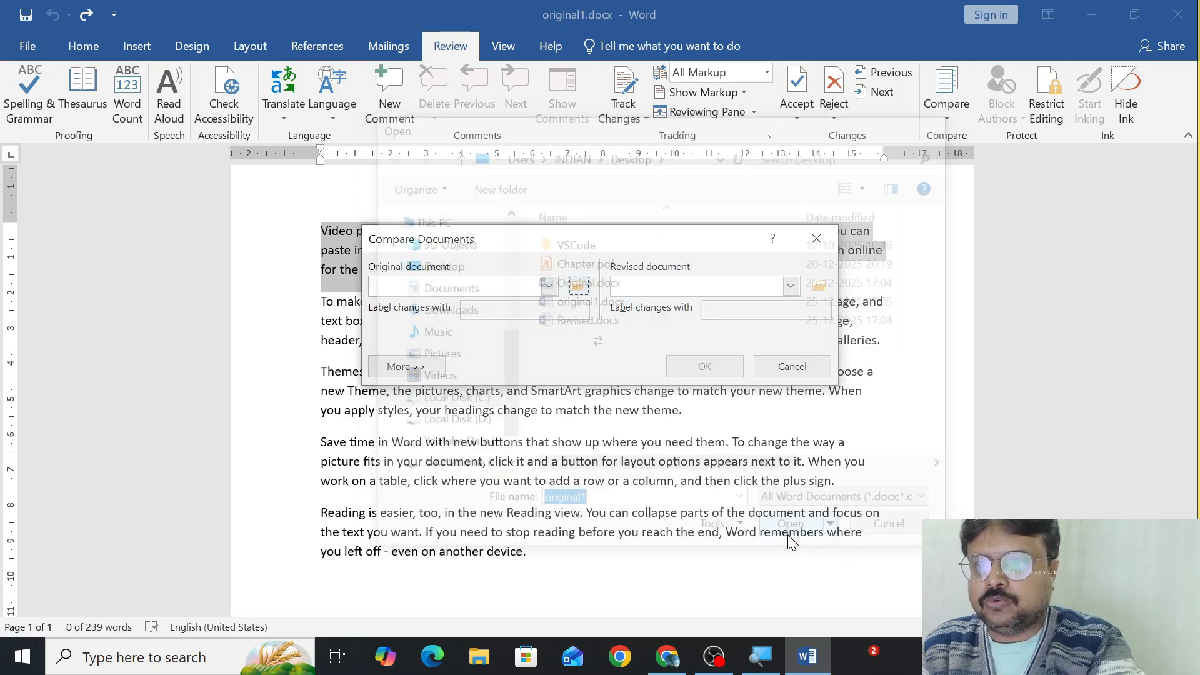
Choose Revised.docx as the revised document, run the comparison and look through the original and revised source documents.
left_click(819, 286)
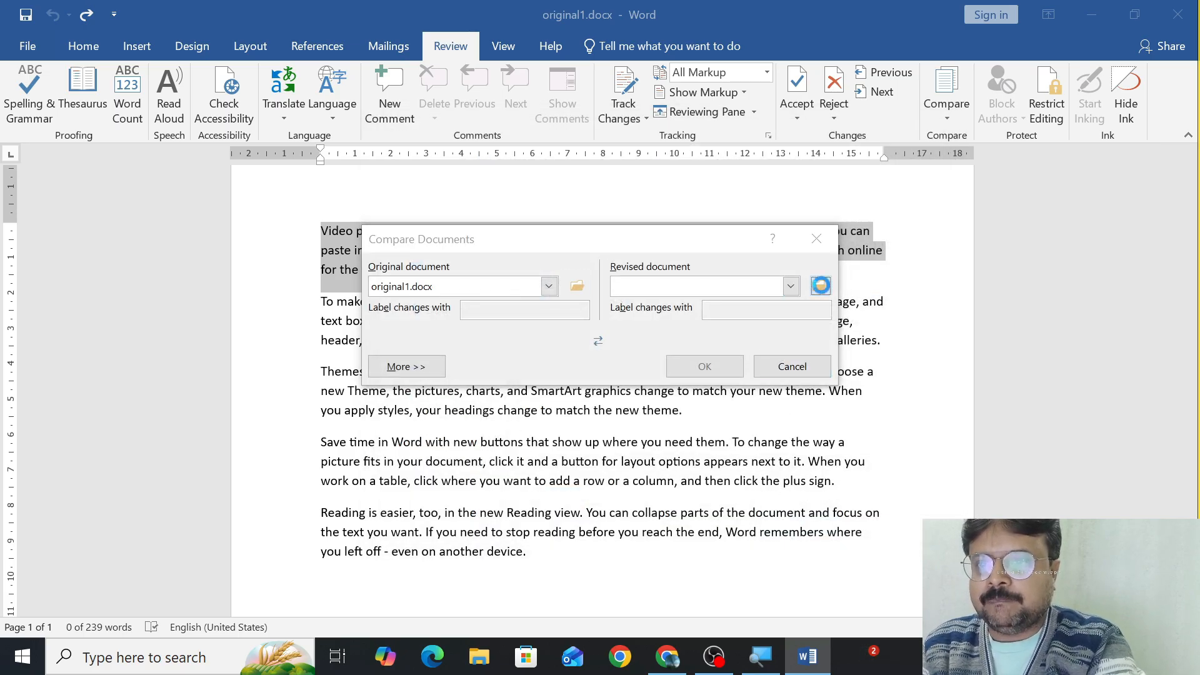
left_click(660, 321)
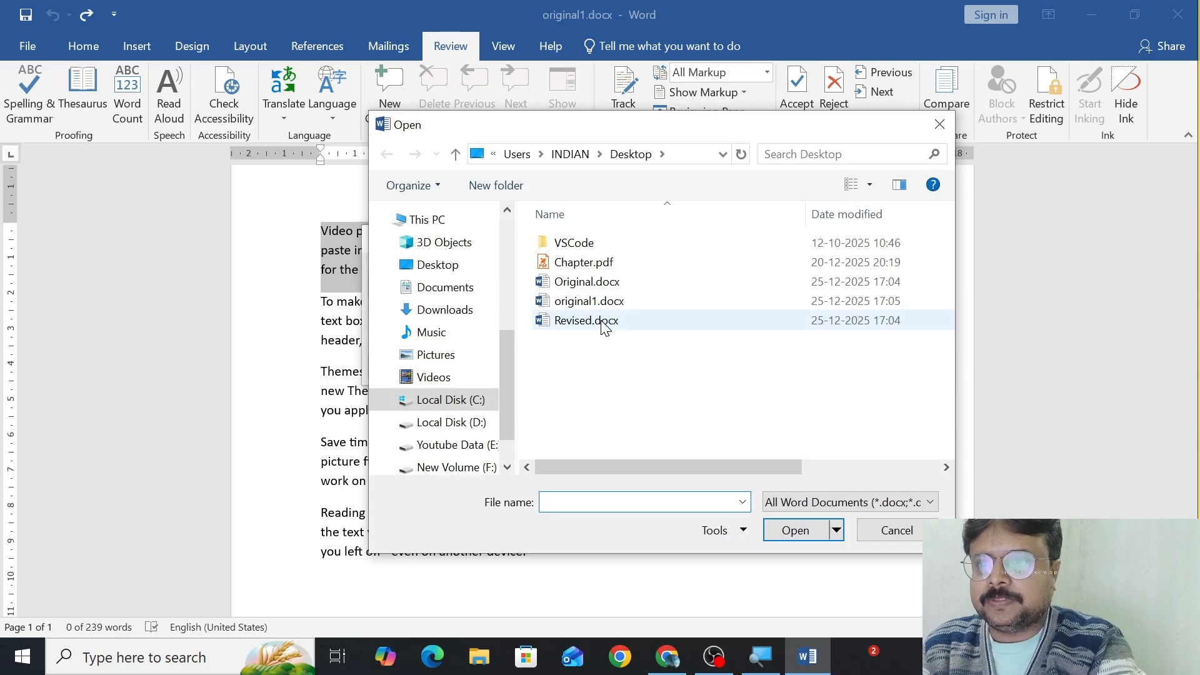
left_click(789, 532)
left_click(704, 368)
left_click(572, 382)
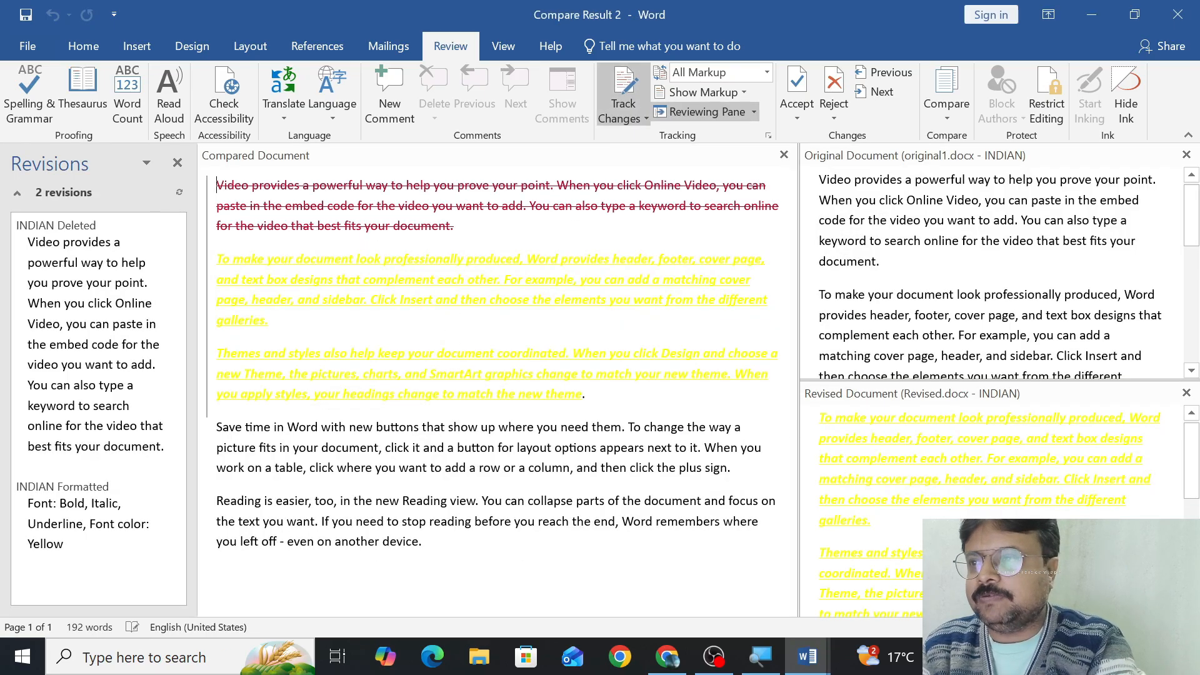
scroll(999, 256, "down", 6)
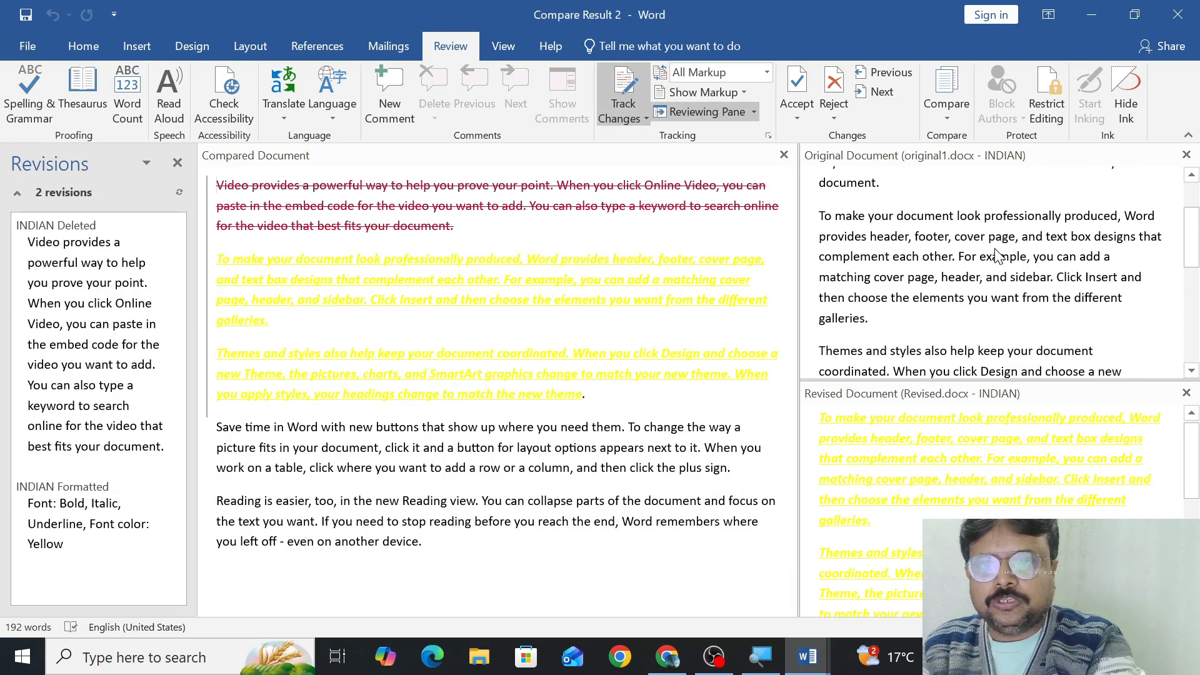
scroll(985, 504, "down", 5)
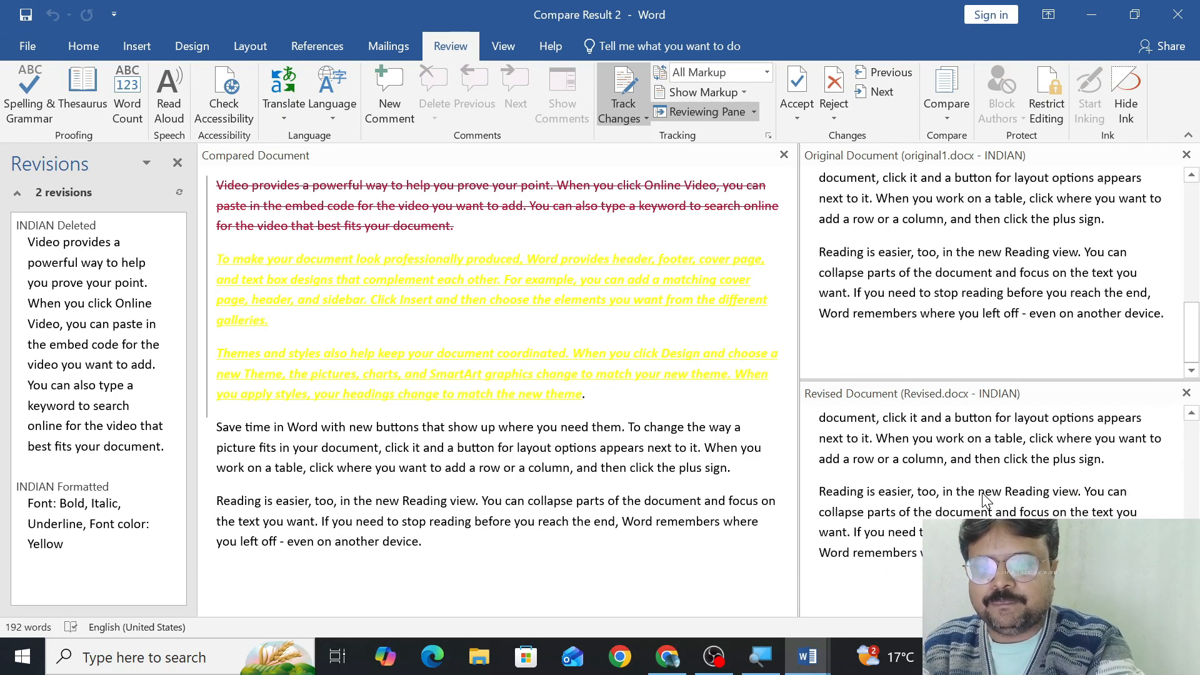
Look through the original and revised source documents beside the comparison, and hide both source documents.
left_click_drag(1193, 330, 1198, 183)
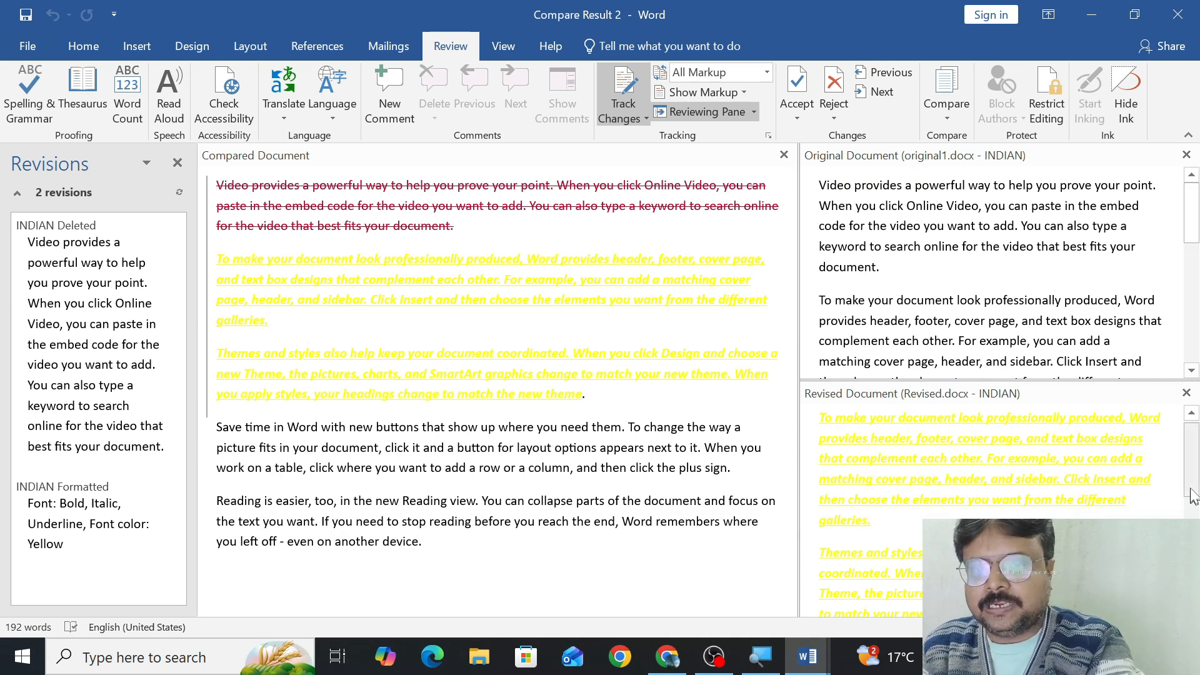
scroll(1190, 490, "down", 4)
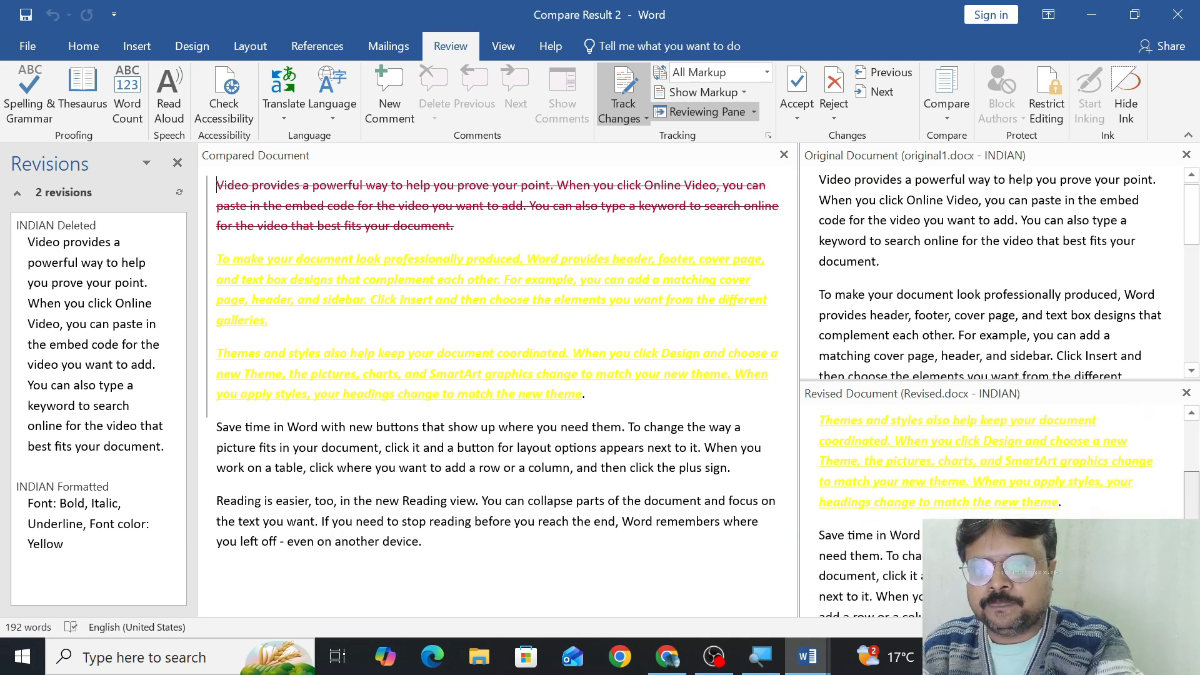
scroll(1000, 463, "down", 1)
scroll(1000, 462, "up", 5)
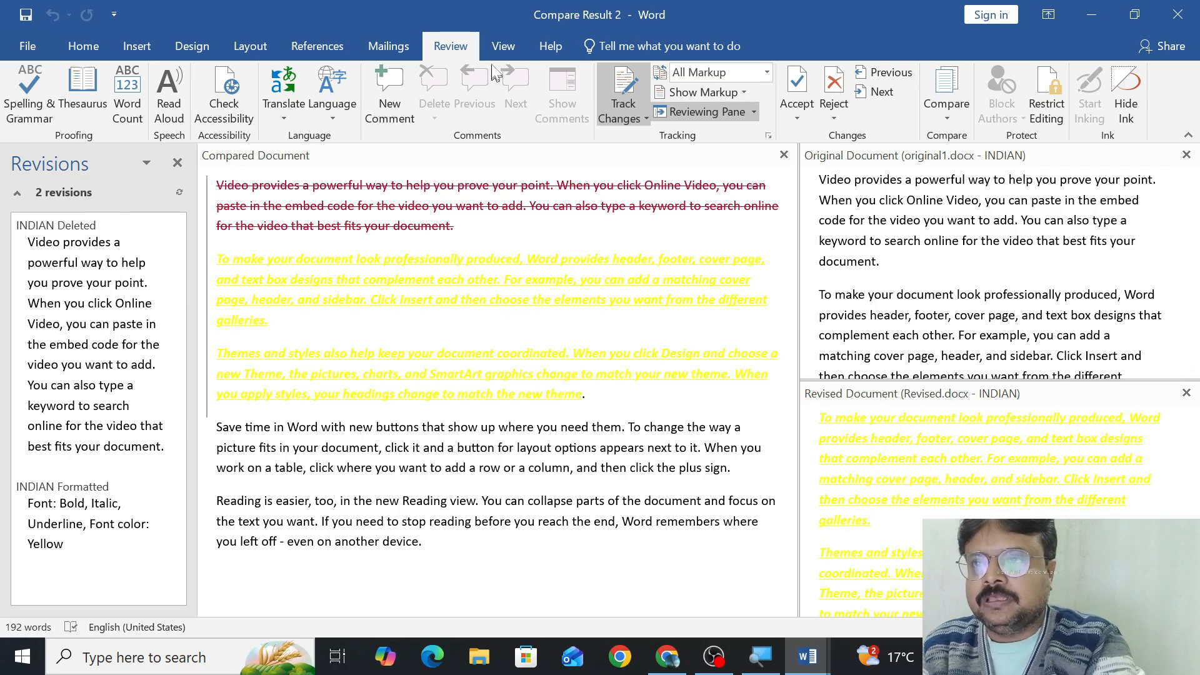
left_click(946, 121)
mouse_move(978, 258)
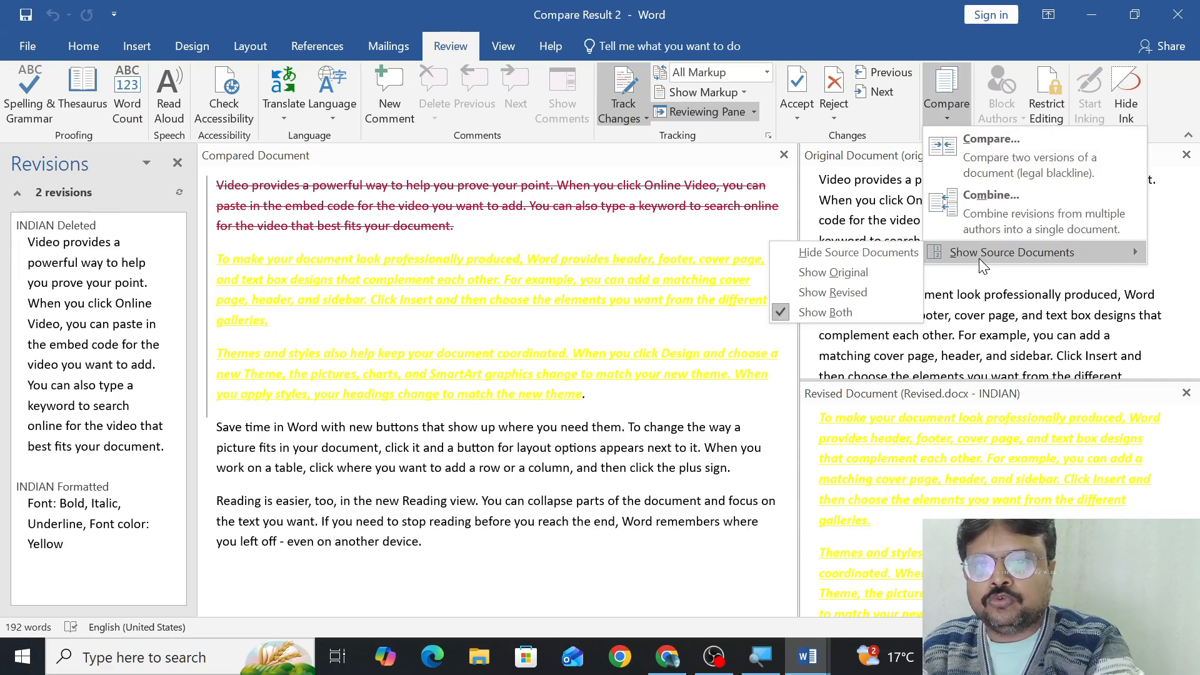
left_click(868, 257)
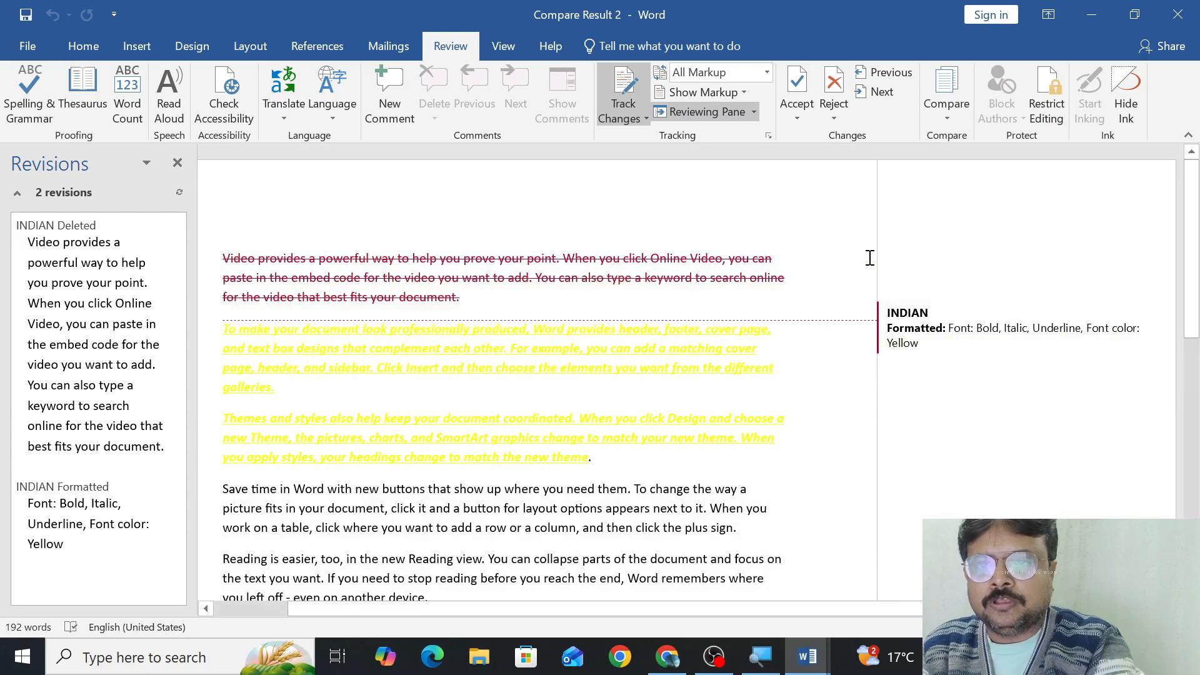
Show only the original source document beside the comparison, and switch to showing only the revised one.
left_click(946, 118)
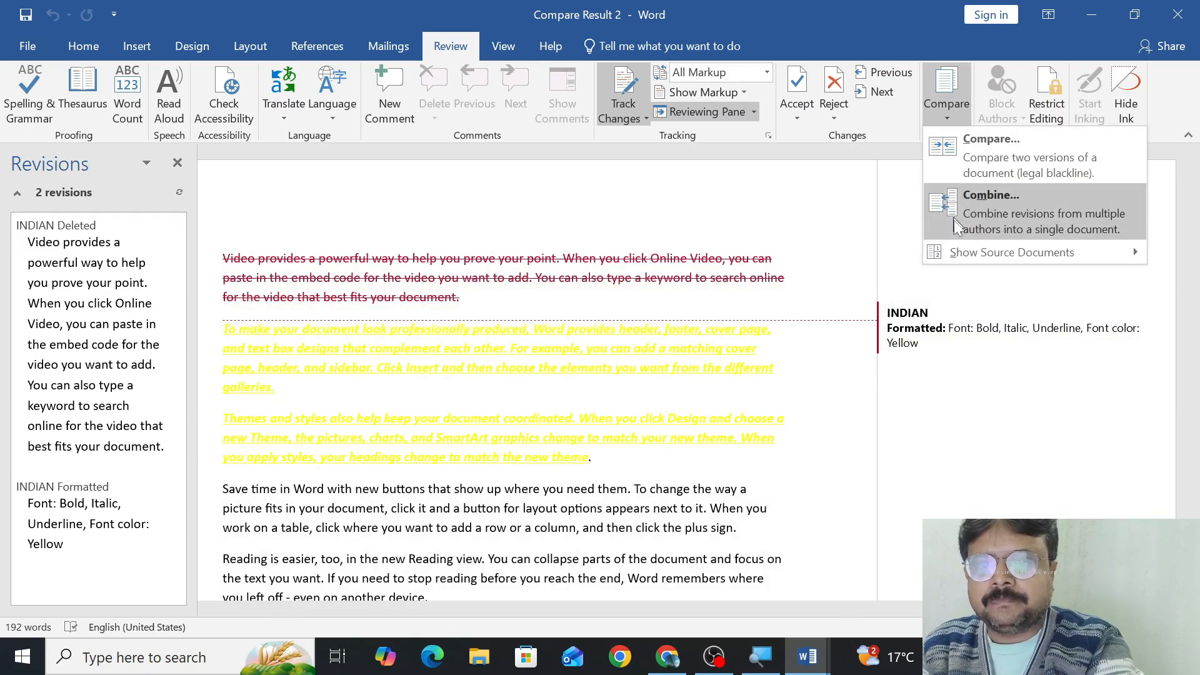
mouse_move(962, 253)
left_click(850, 271)
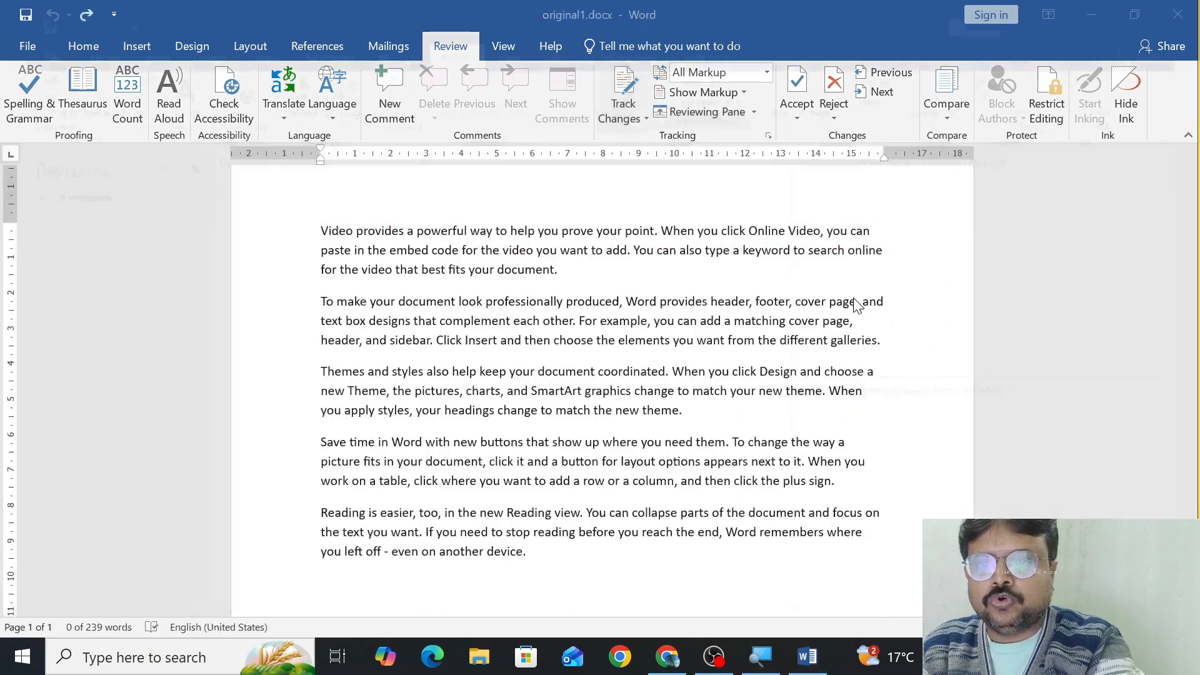
left_click(937, 115)
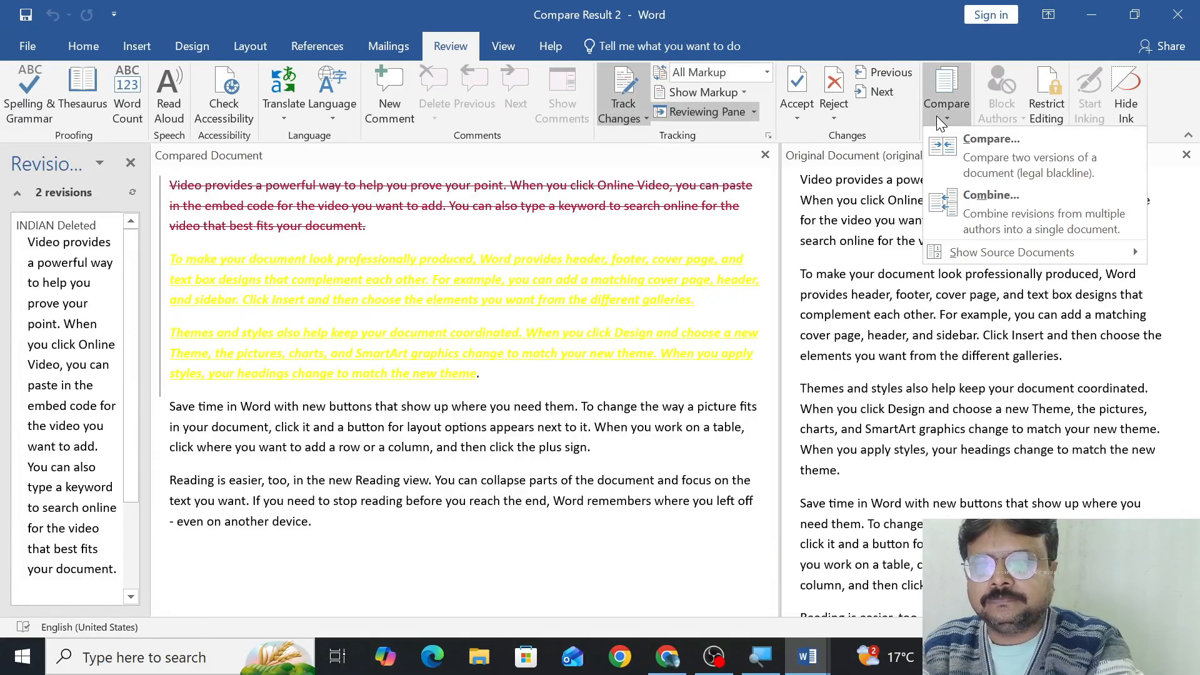
mouse_move(953, 253)
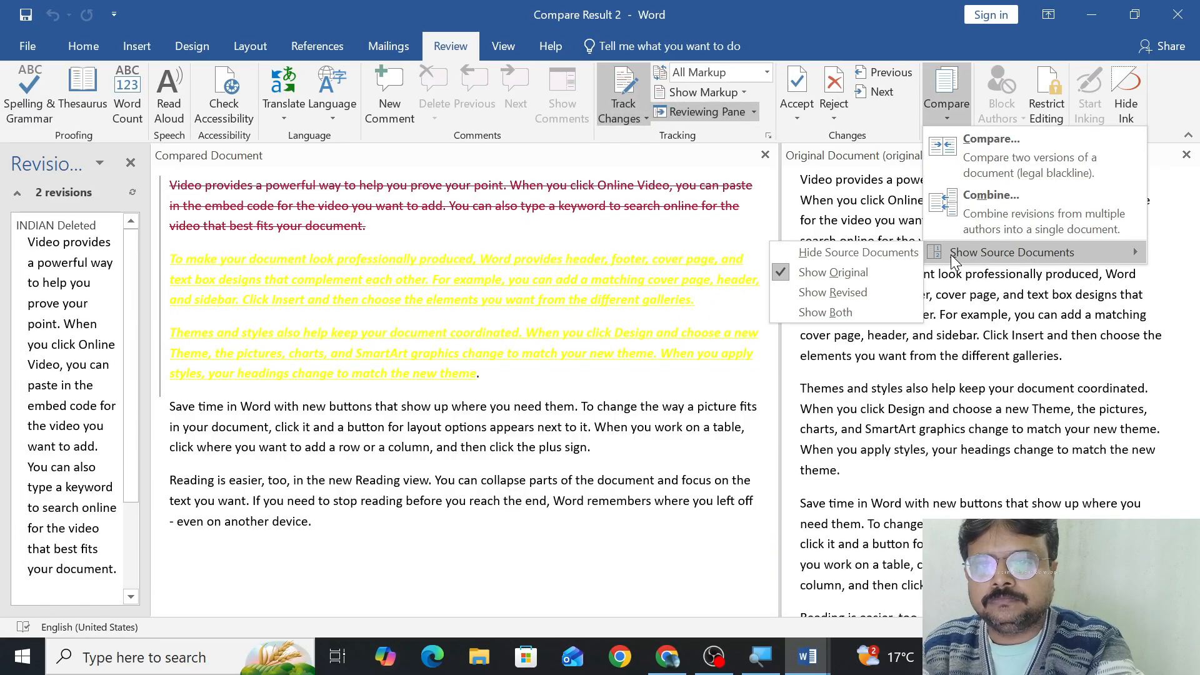
left_click(848, 294)
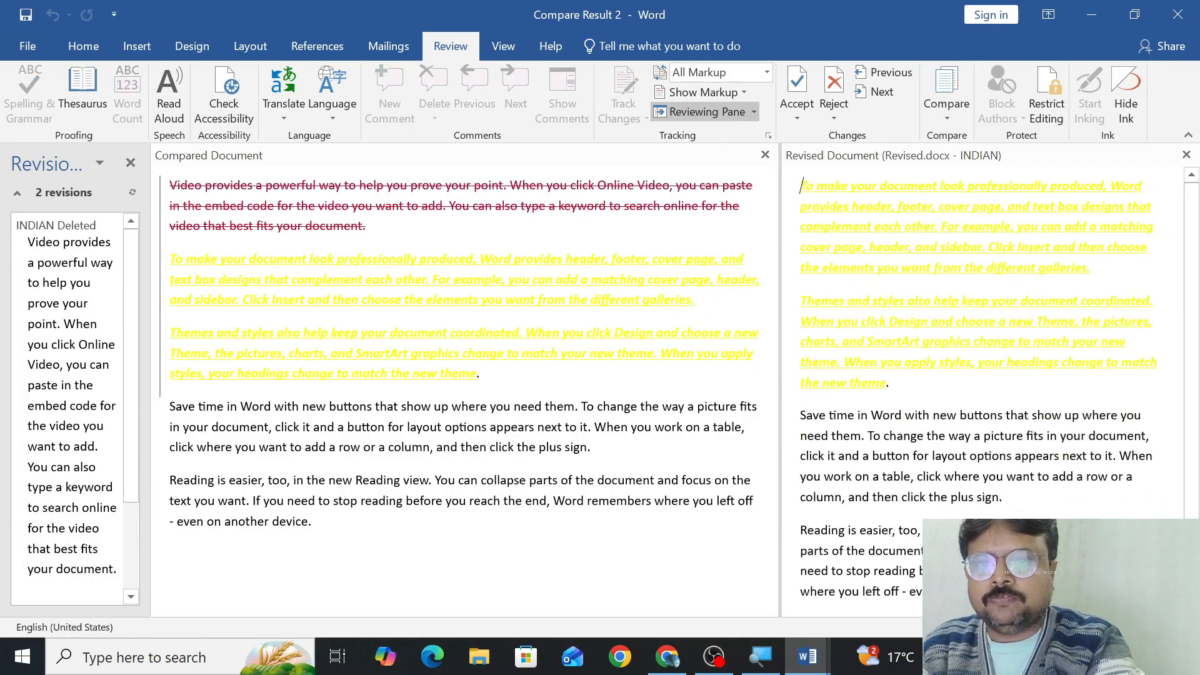
Show both source documents beside the comparison, and close the comparison result without saving it.
left_click(951, 115)
mouse_move(969, 258)
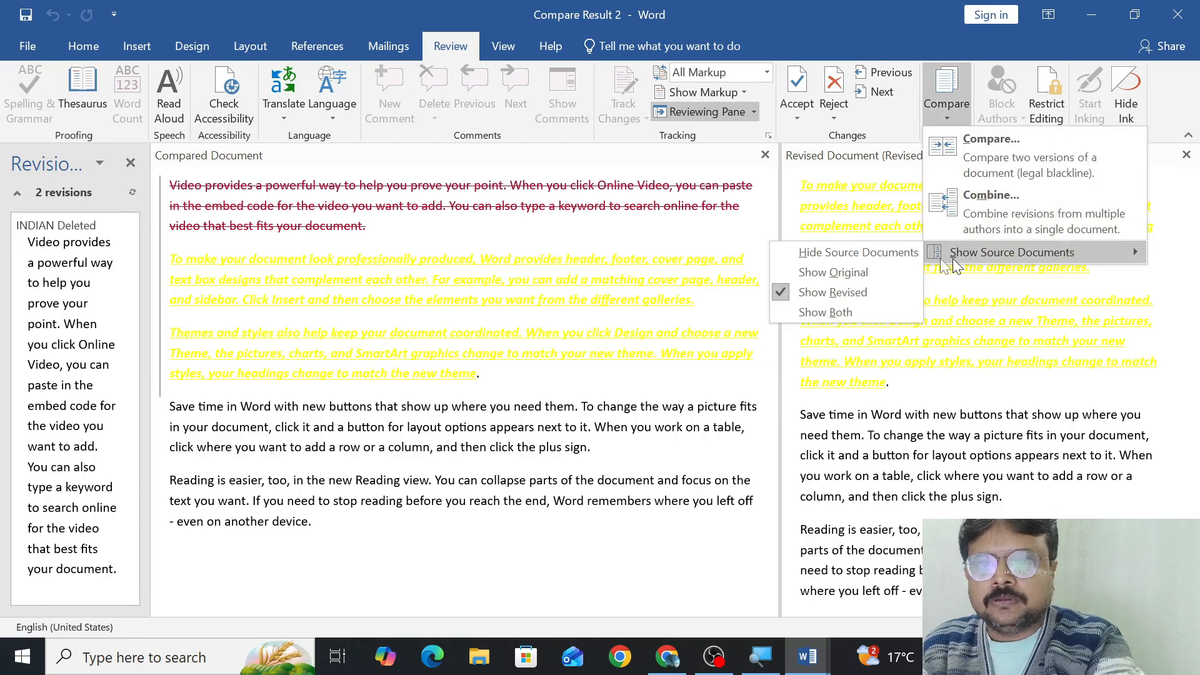
left_click(823, 312)
scroll(891, 354, "down", 5)
scroll(885, 285, "up", 5)
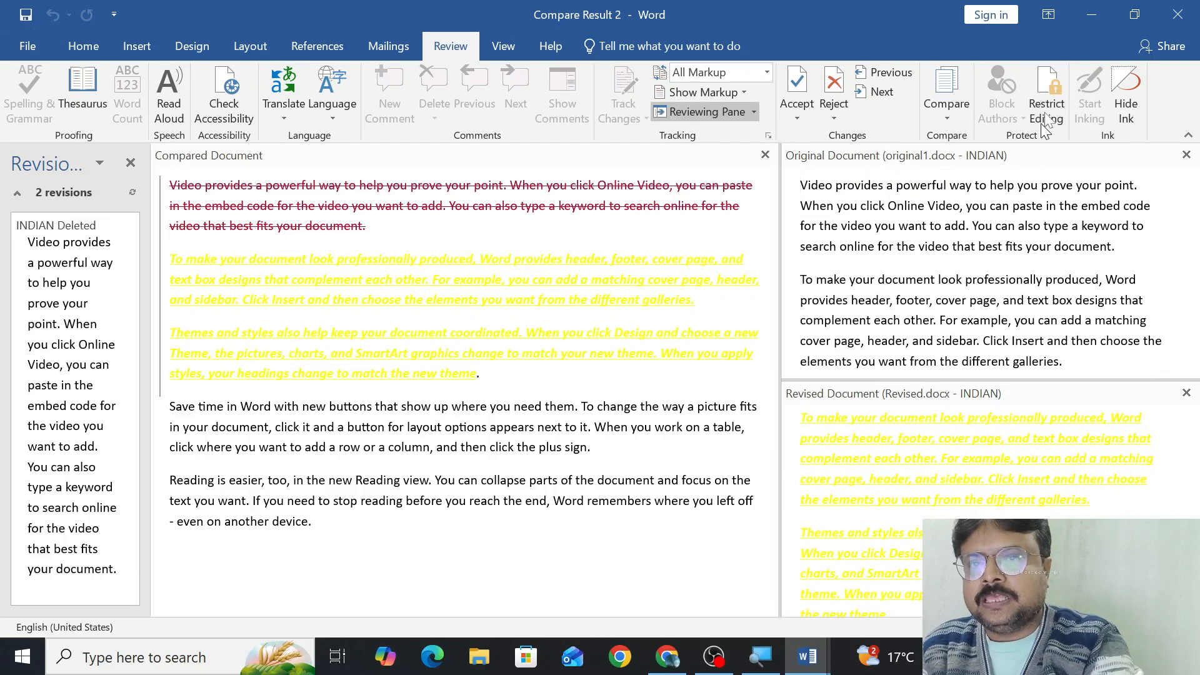
left_click(1178, 14)
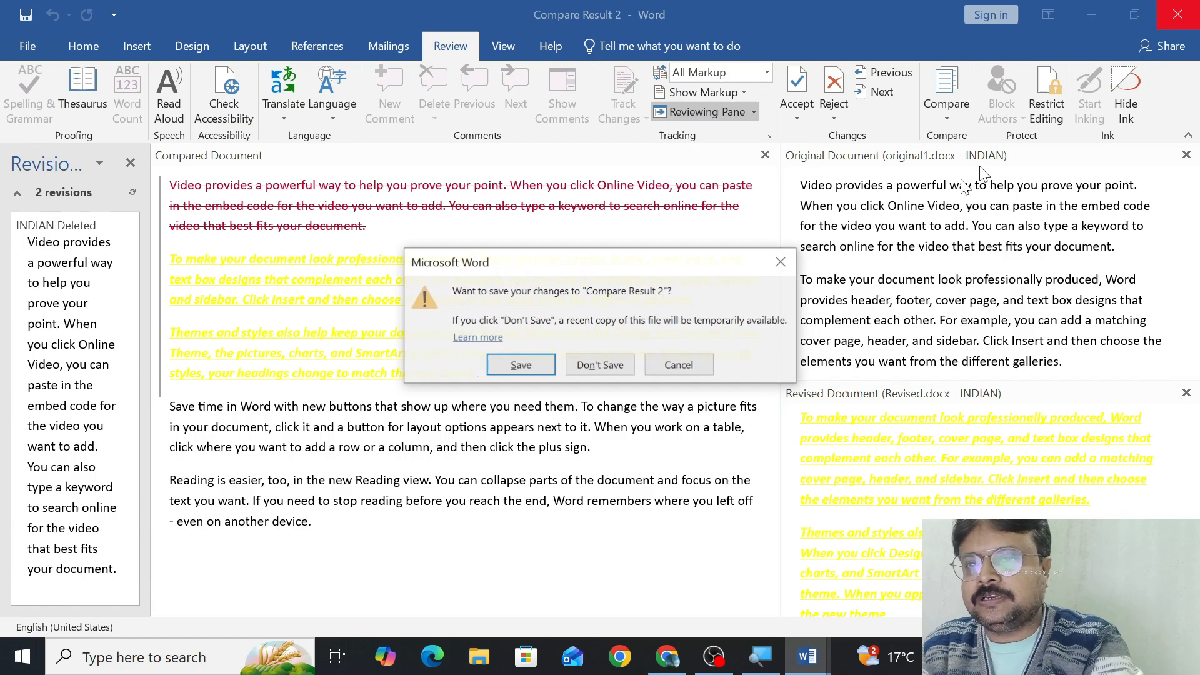
left_click(613, 361)
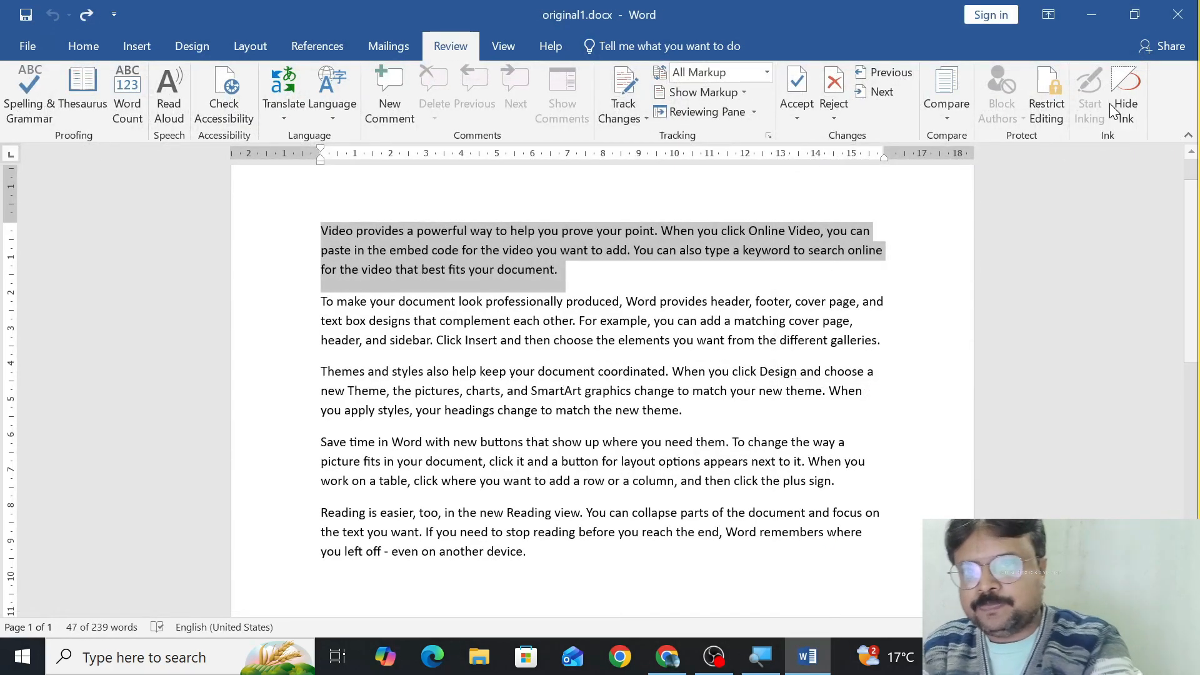
Restrict editing of original1.docx to No changes (Read only) and start enforcing protection with a new, confirmed password.
left_click(1046, 100)
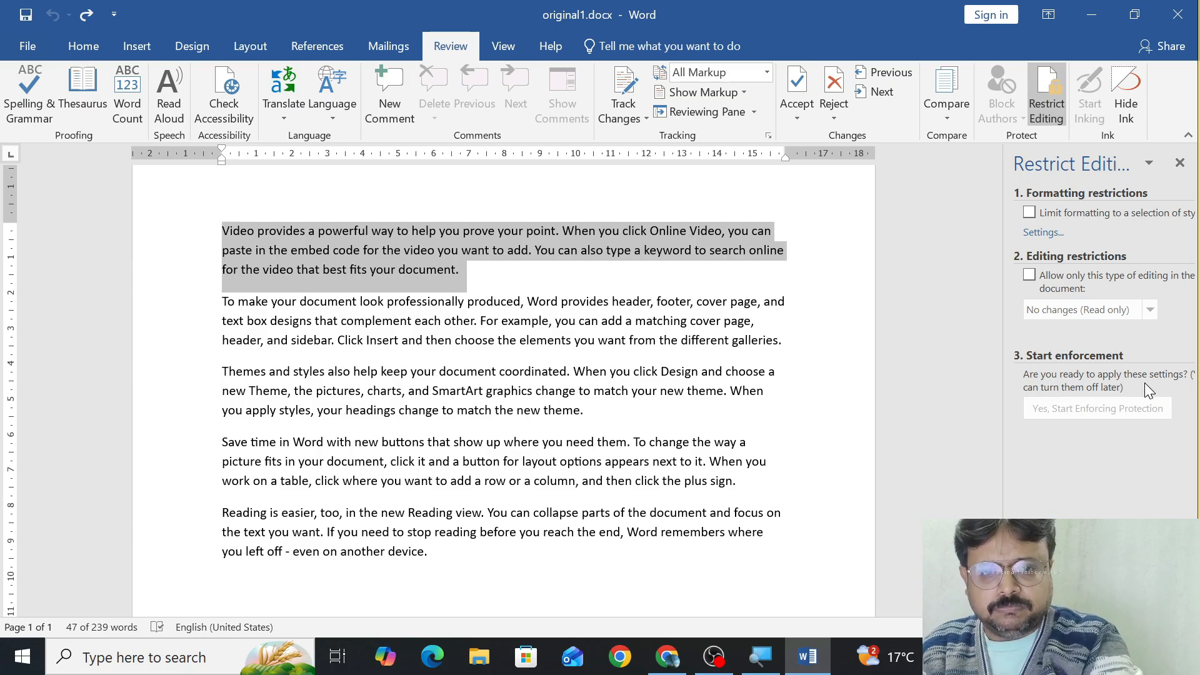
left_click(1038, 277)
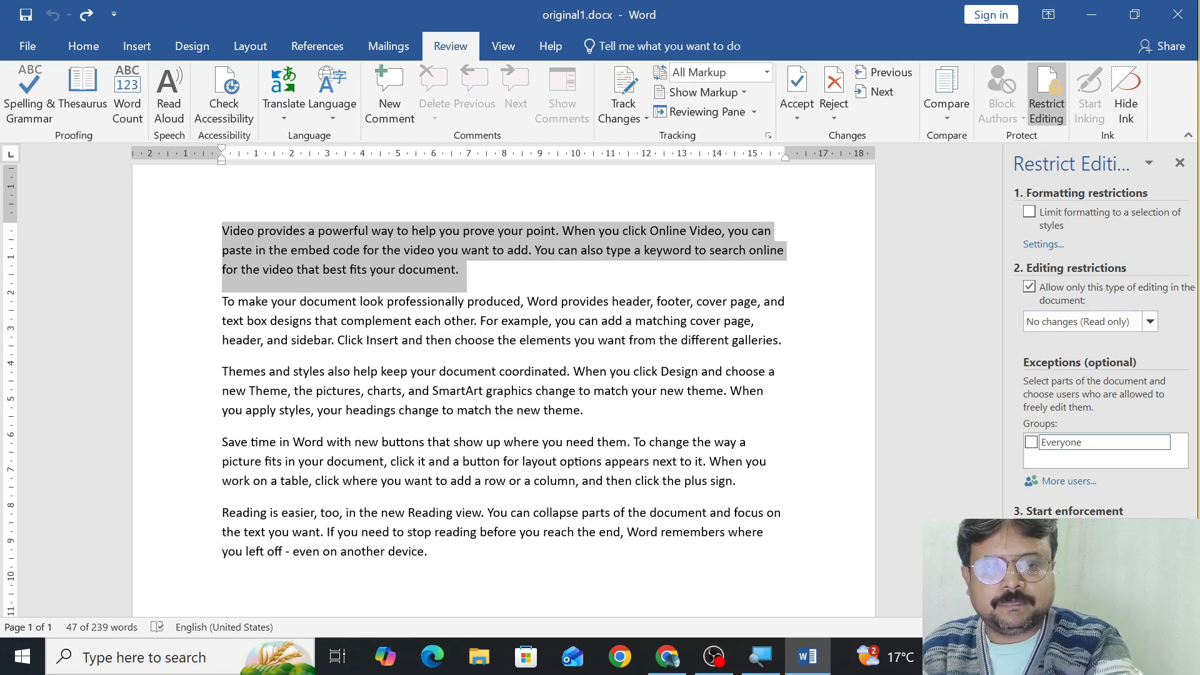
left_click(1100, 564)
type("••••")
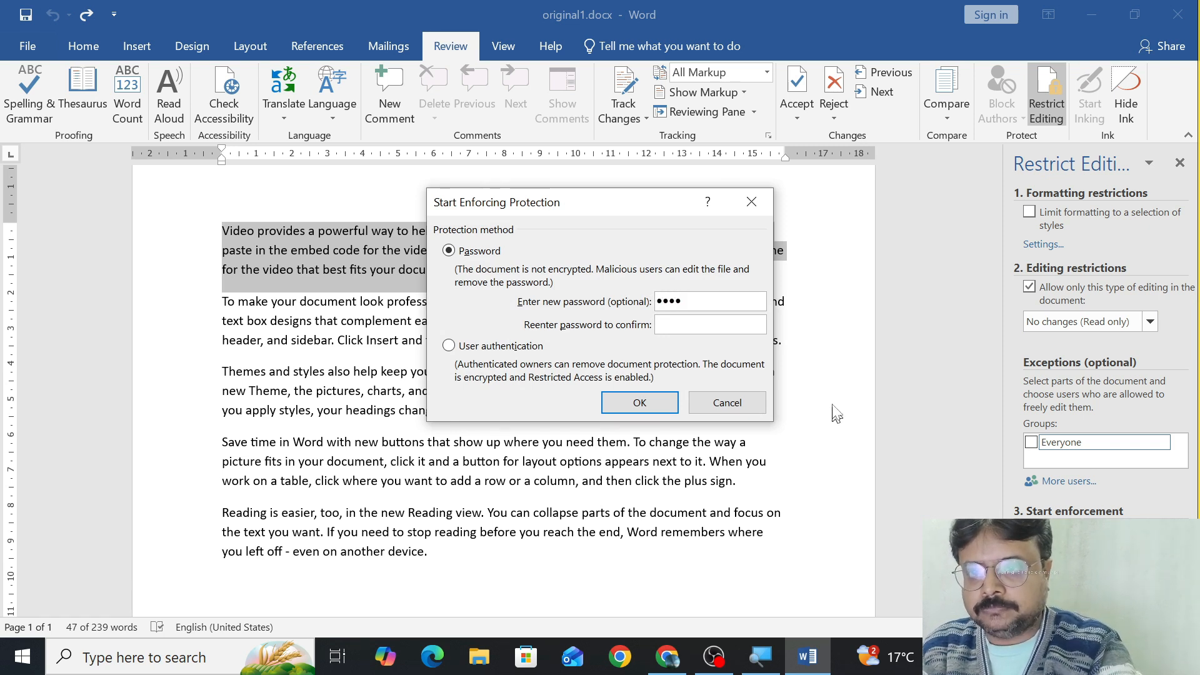
type("••••")
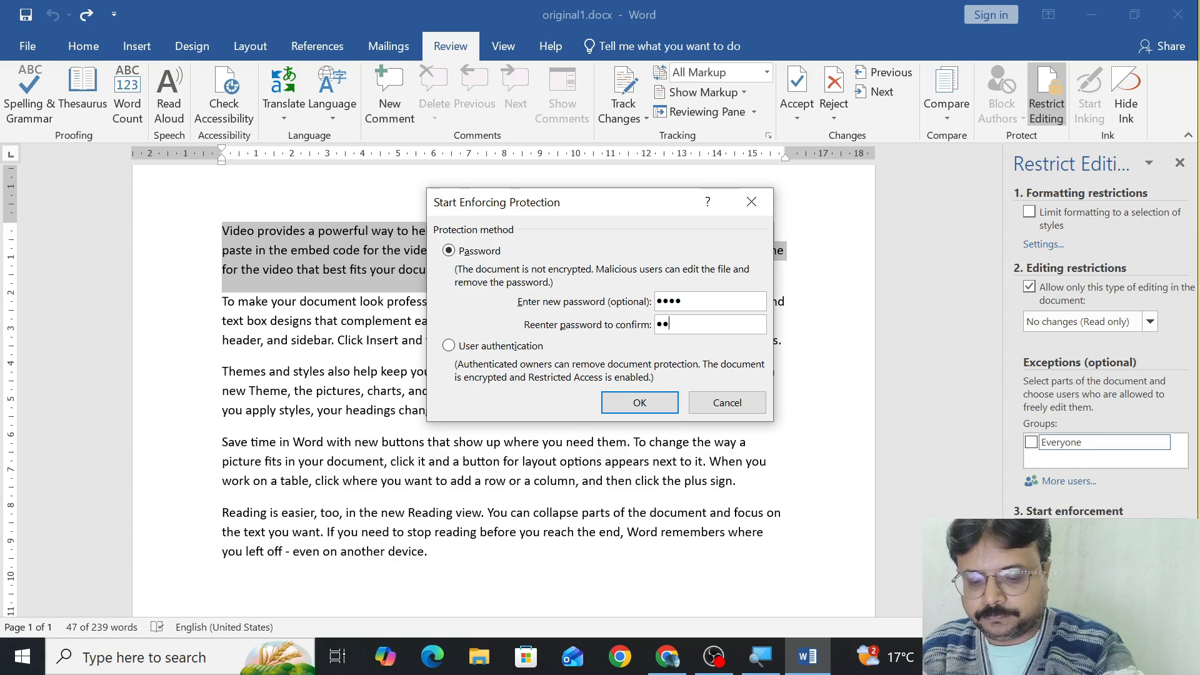
left_click(613, 405)
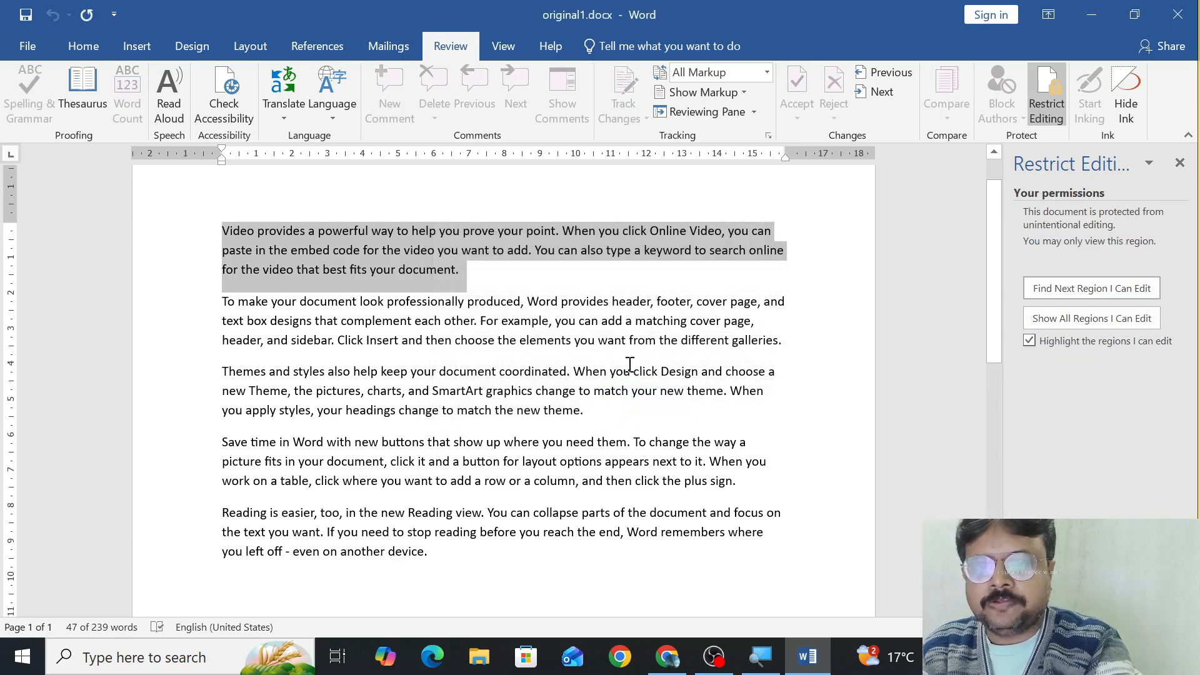
Select the text from the first into the fourth paragraph and check which formatting, insertion, design, layout and reference commands the protected document allows.
left_click(518, 391)
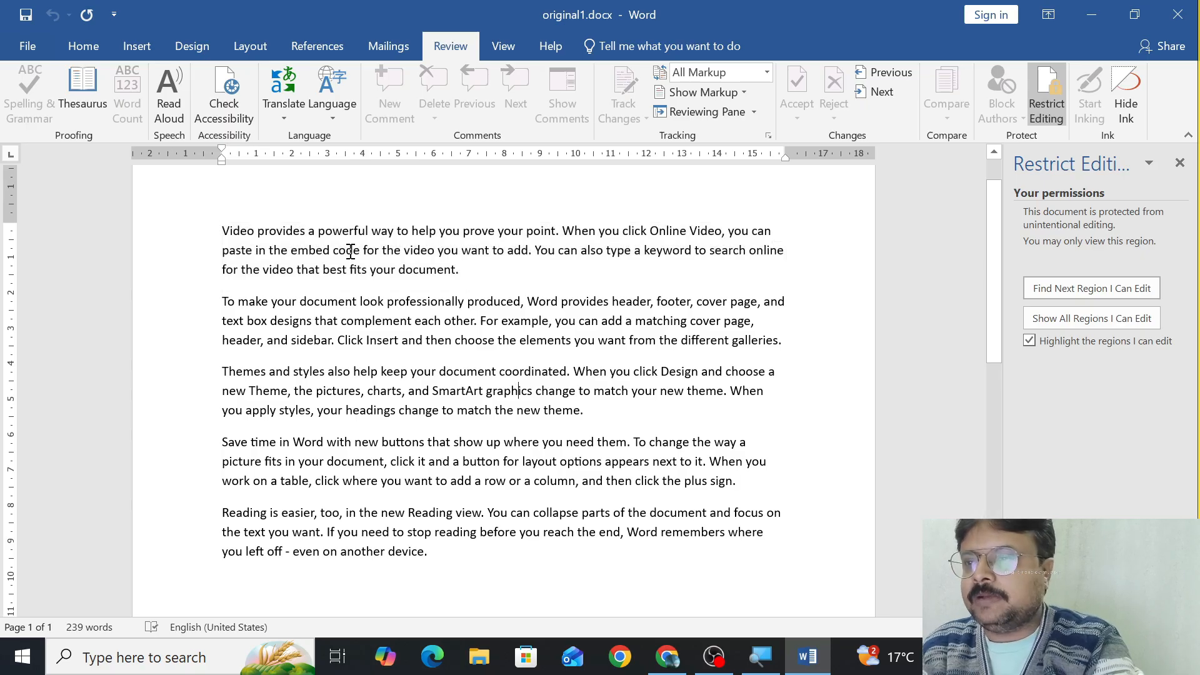
left_click(83, 43)
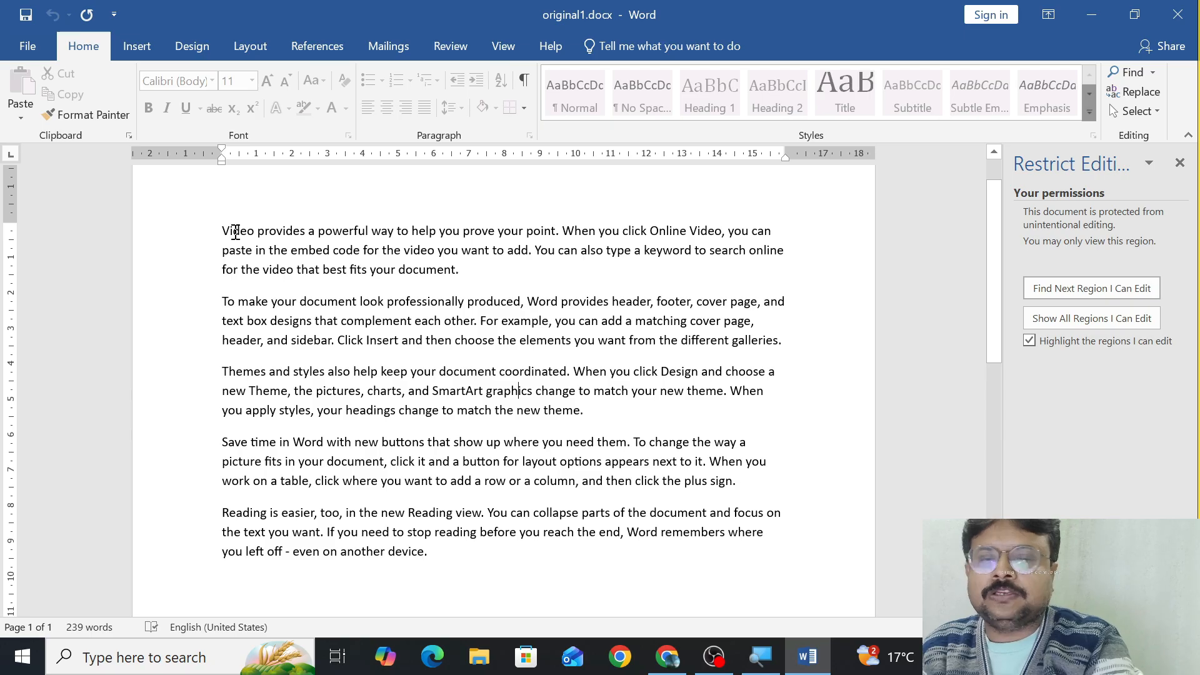
left_click_drag(206, 238, 563, 451)
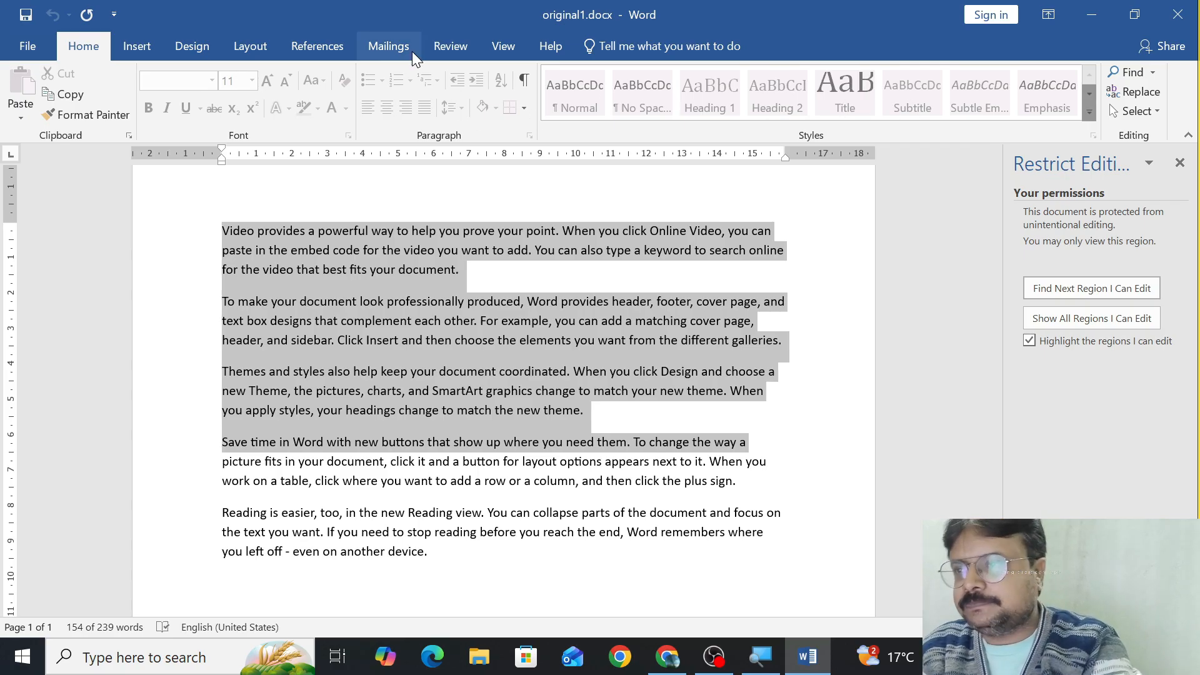
left_click(138, 45)
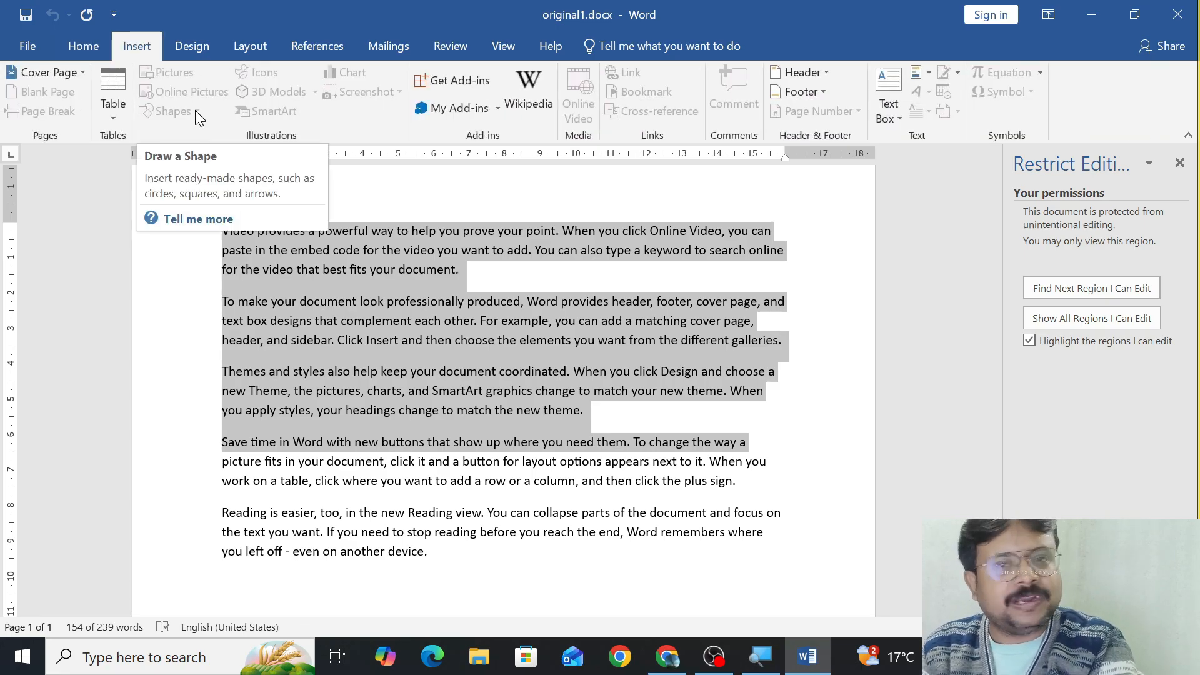
left_click(895, 119)
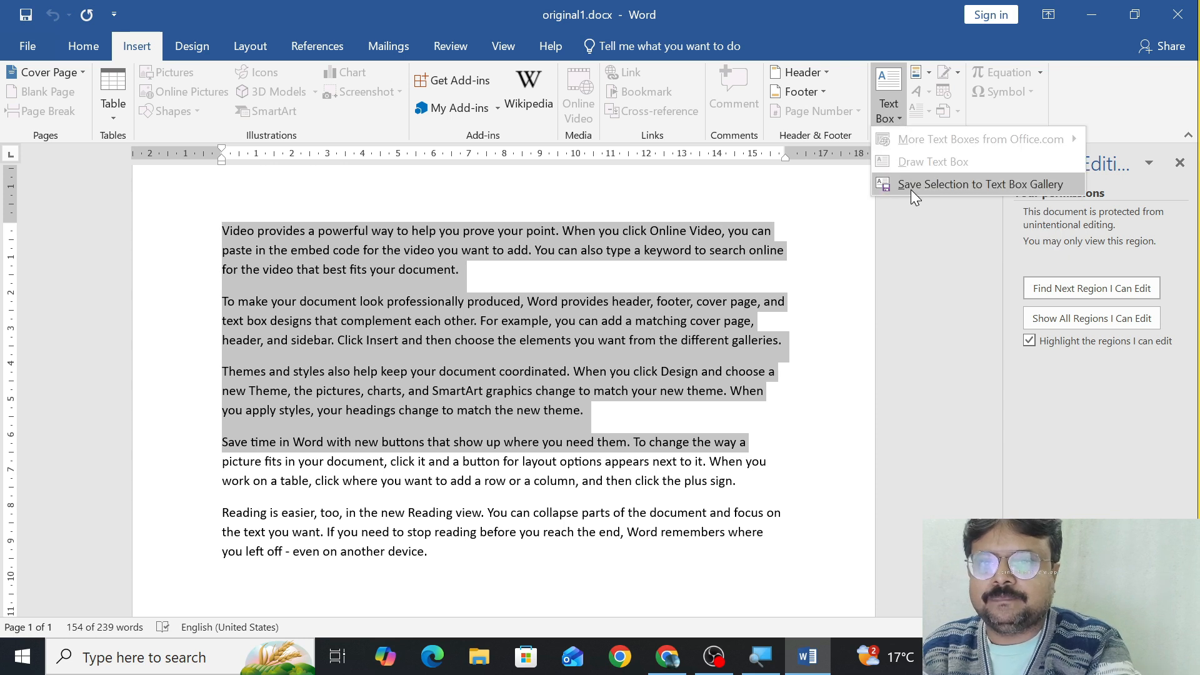
left_click(816, 75)
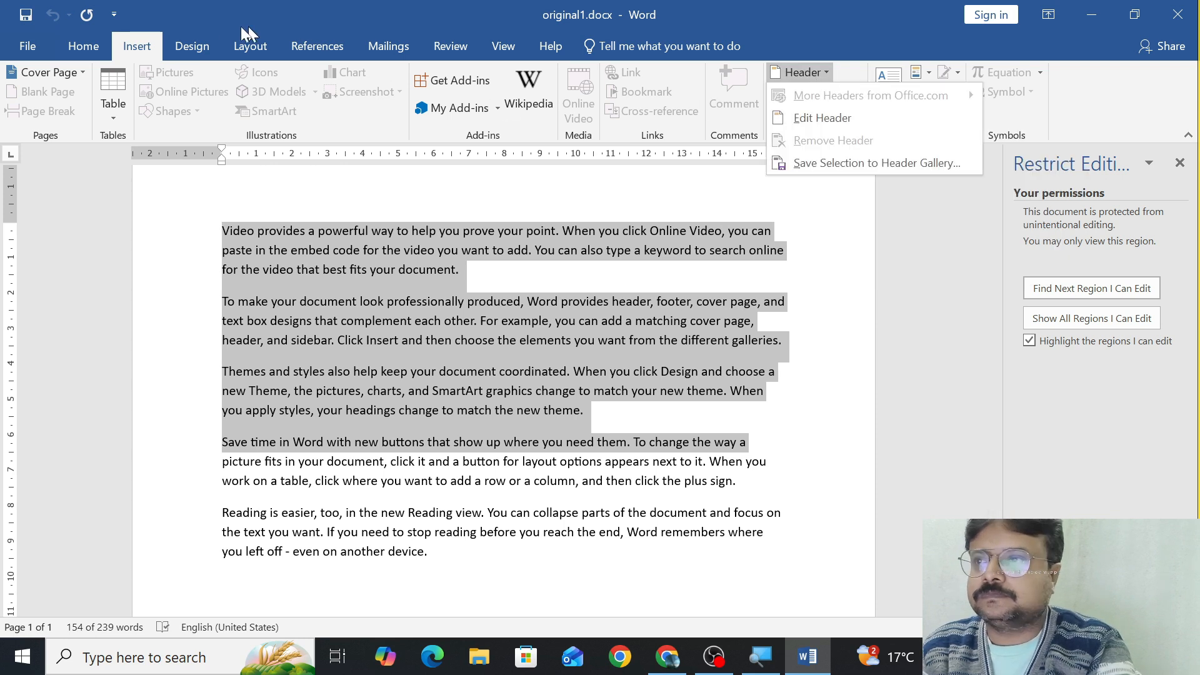
left_click(191, 38)
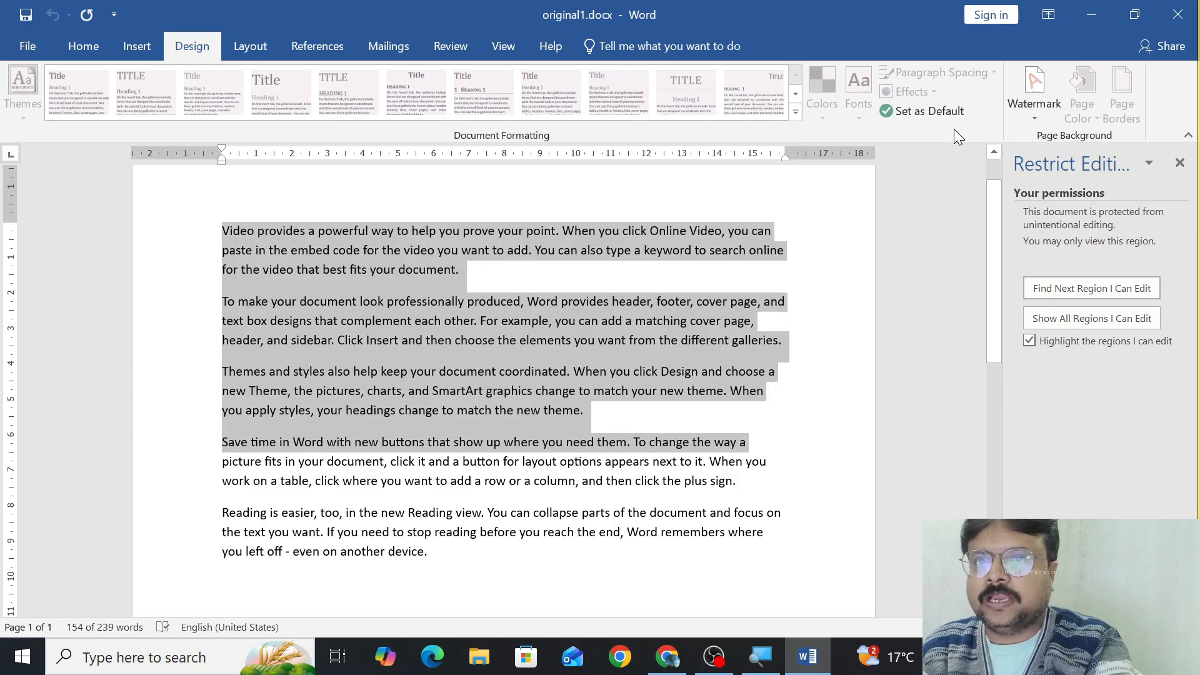
left_click(1042, 110)
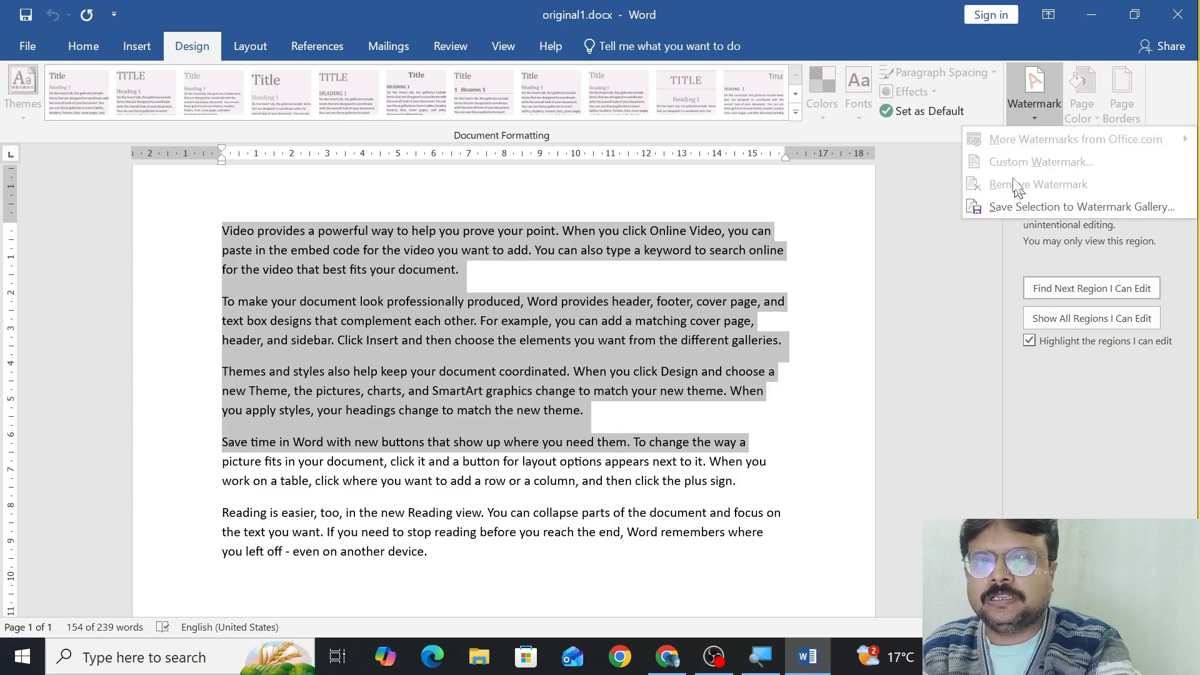
left_click(253, 48)
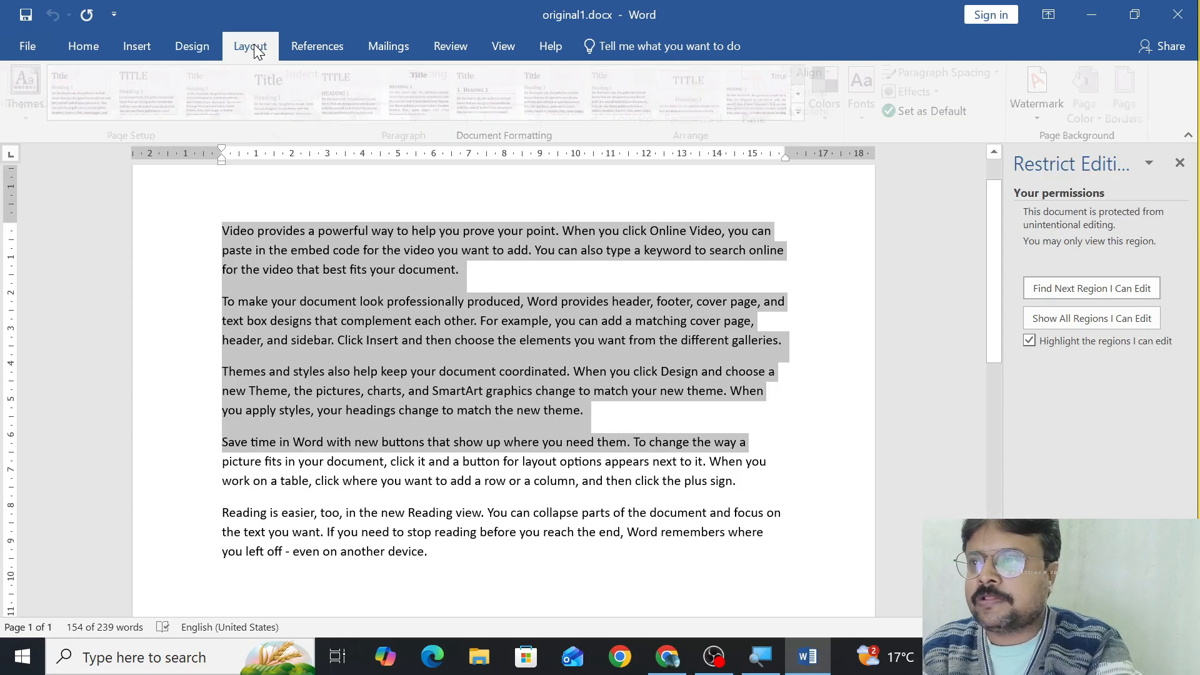
left_click(309, 47)
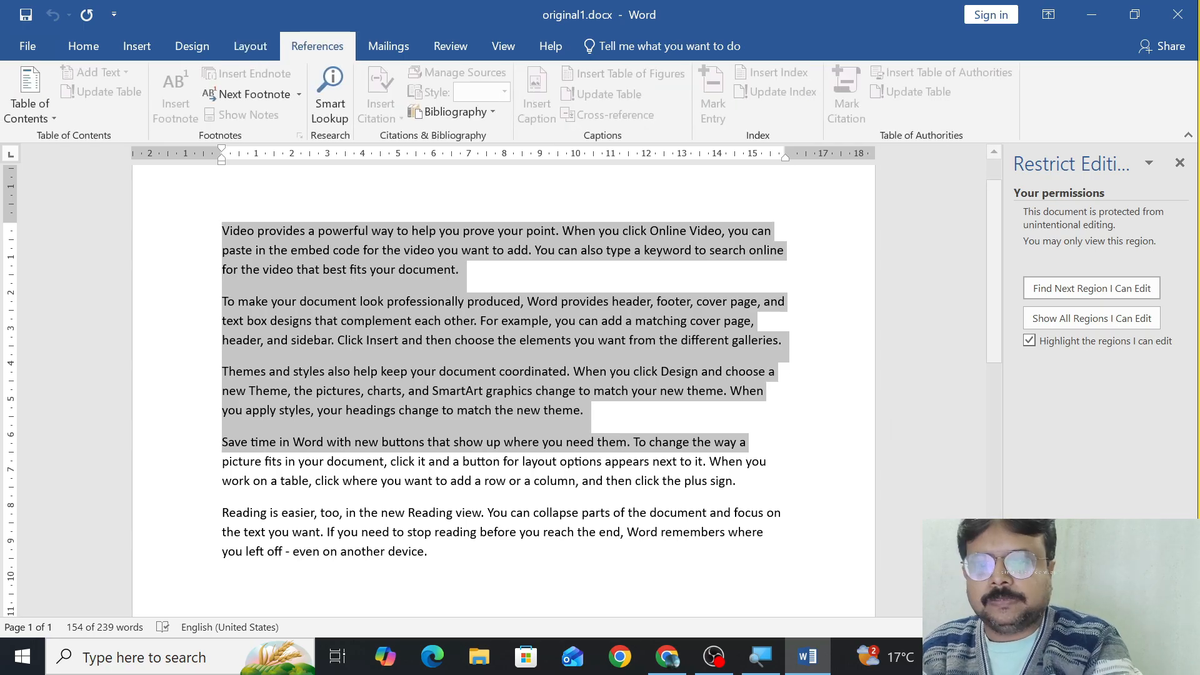
Stop the document's editing protection by entering the protection password.
left_click(1082, 599)
type("1234")
key("Return")
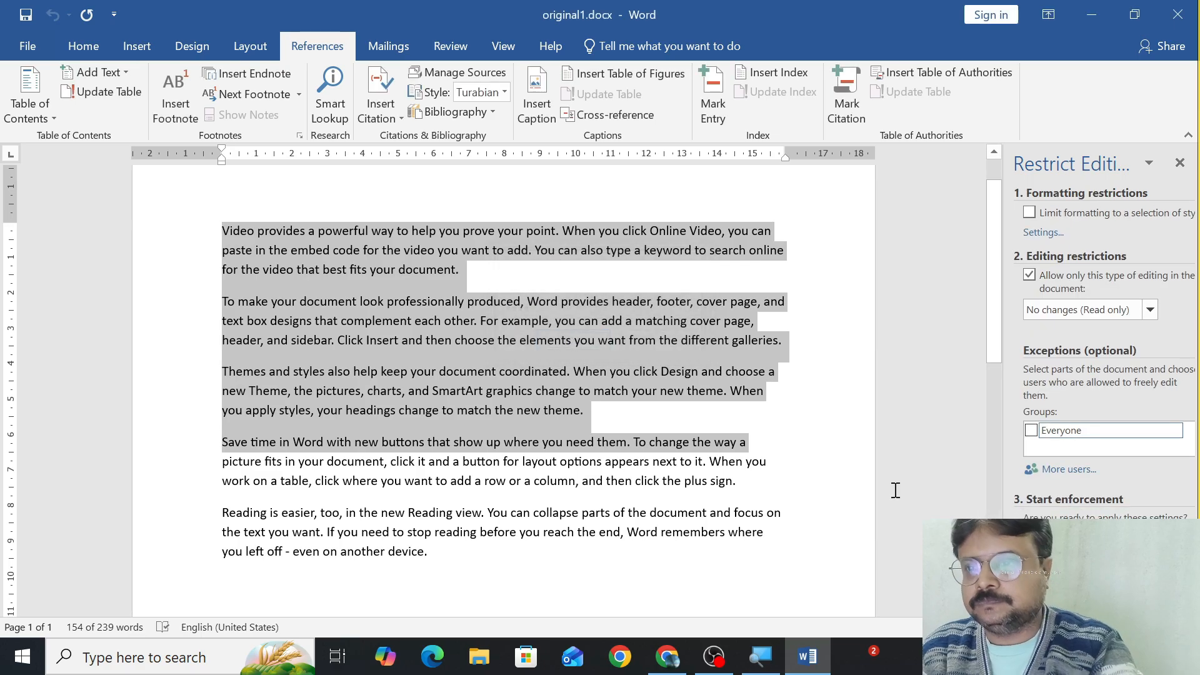
Check the availability of the formatting, insertion and design commands in the unprotected document.
left_click(92, 51)
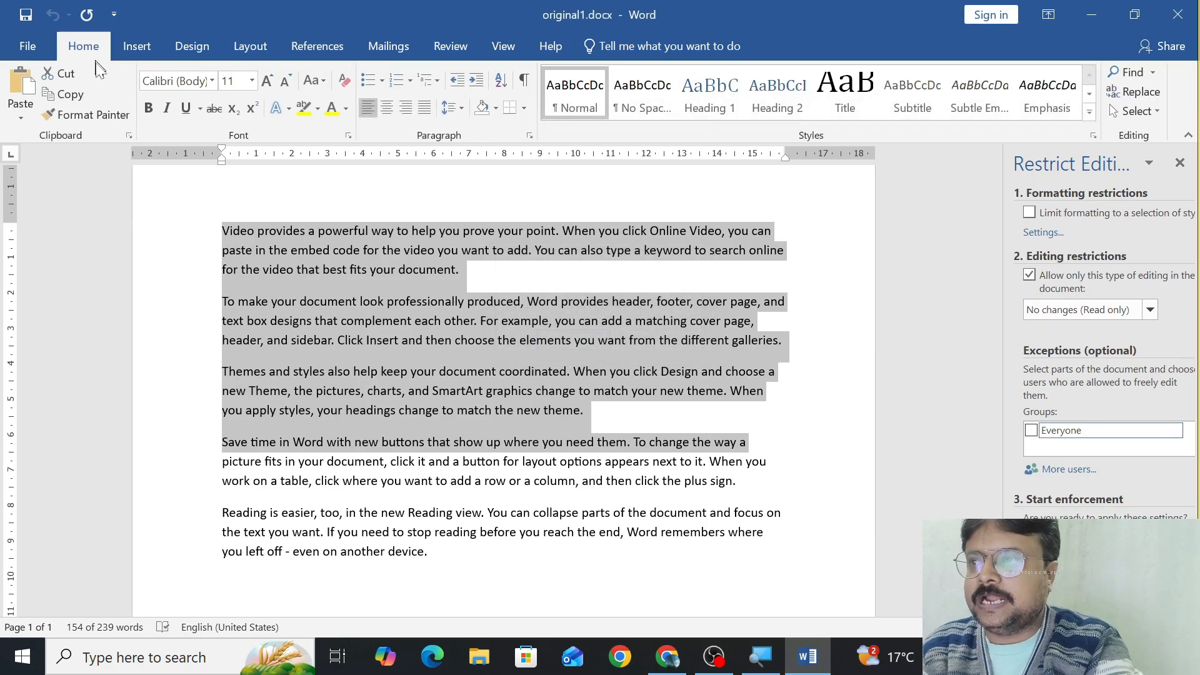
left_click(130, 49)
left_click(200, 44)
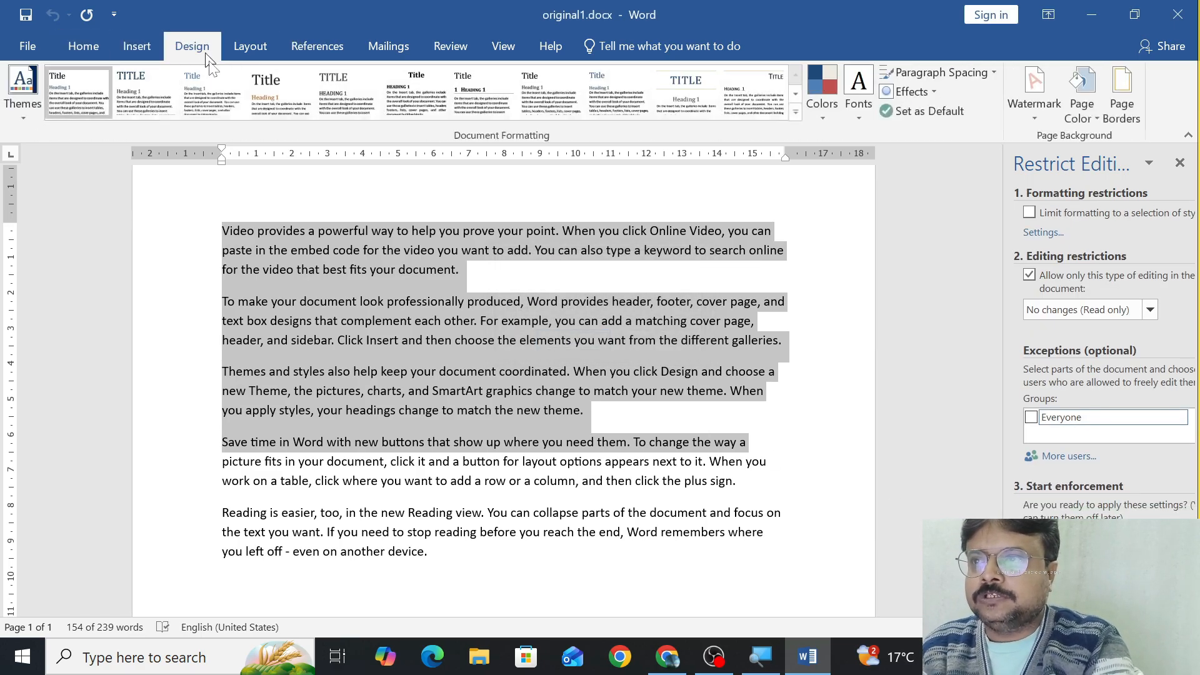